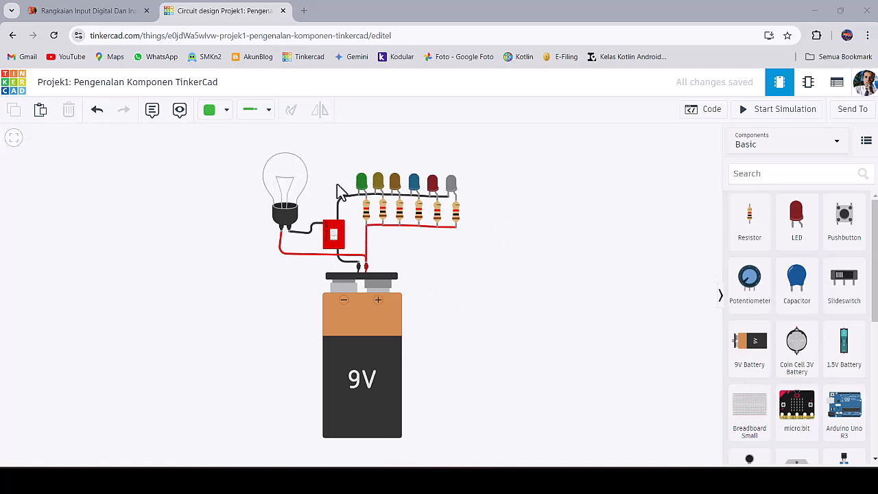
# Step: Start the simulation of the battery circuit and toggle the DIP switch to test the light bulb and the LEDs
pyautogui.click(334, 236)
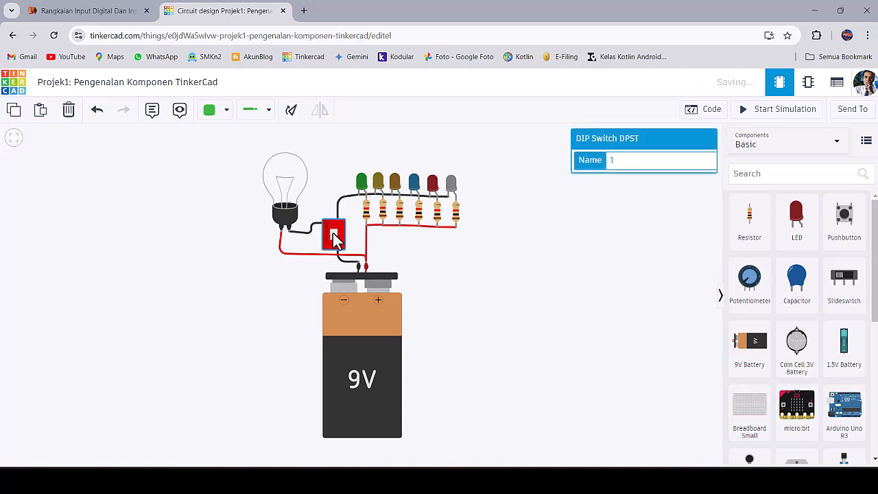
pyautogui.click(793, 111)
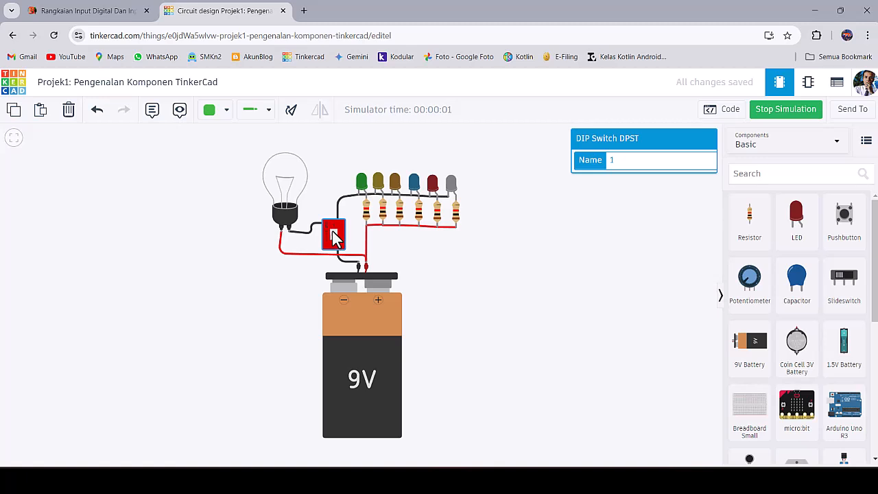
pyautogui.click(334, 236)
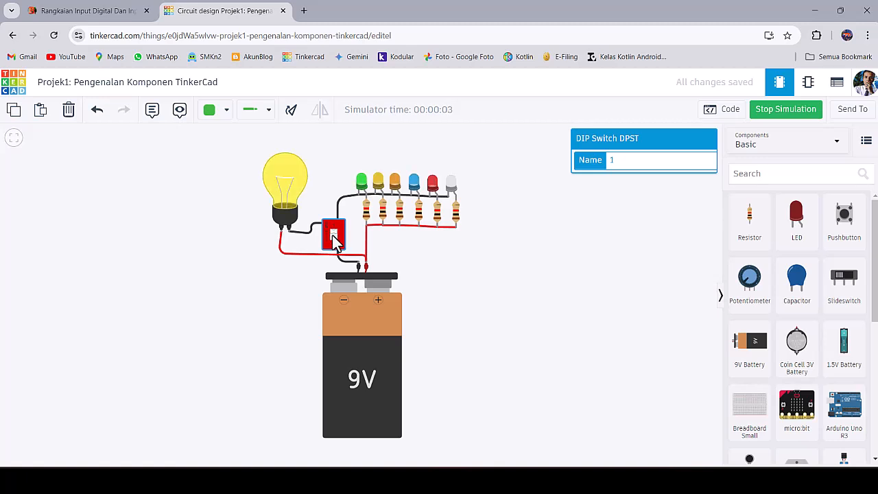
pyautogui.click(332, 236)
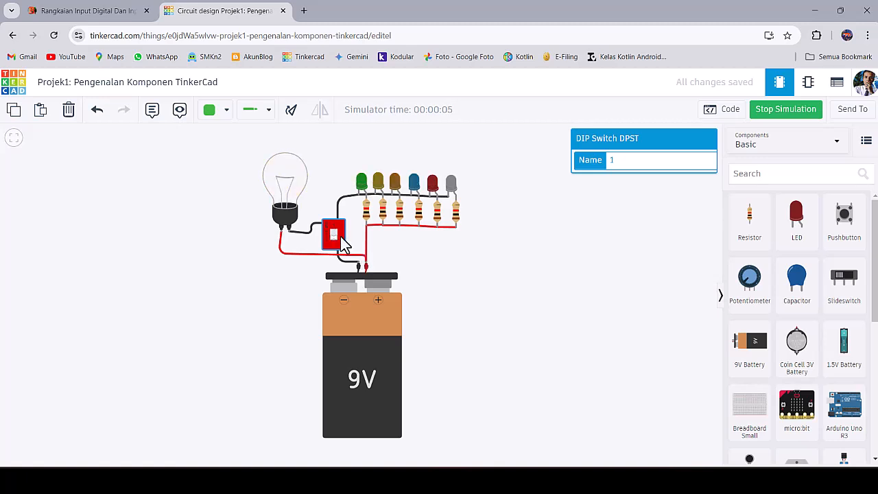
pyautogui.click(335, 233)
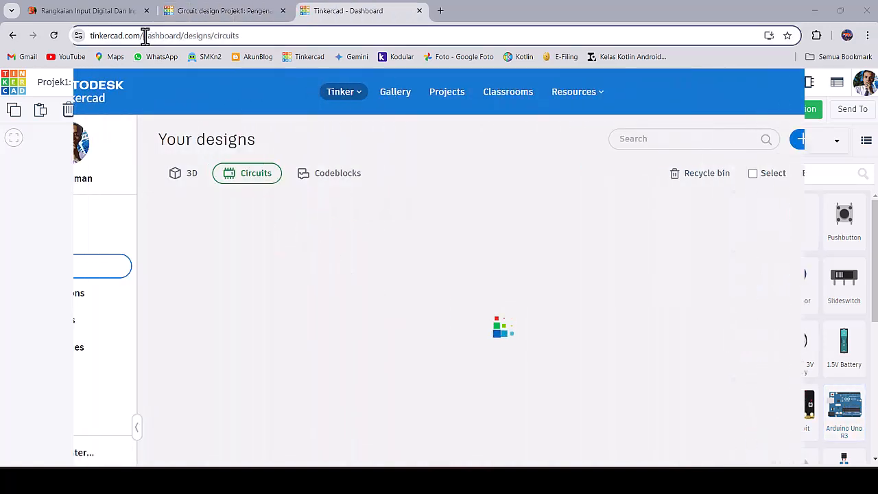
# Step: Switch from the Tinkercad dashboard to the BarinTek article on Arduino digital and analog input circuits and enlarge the page
pyautogui.moveTo(144, 36); pyautogui.dragTo(266, 39)
pyautogui.click(117, 10)
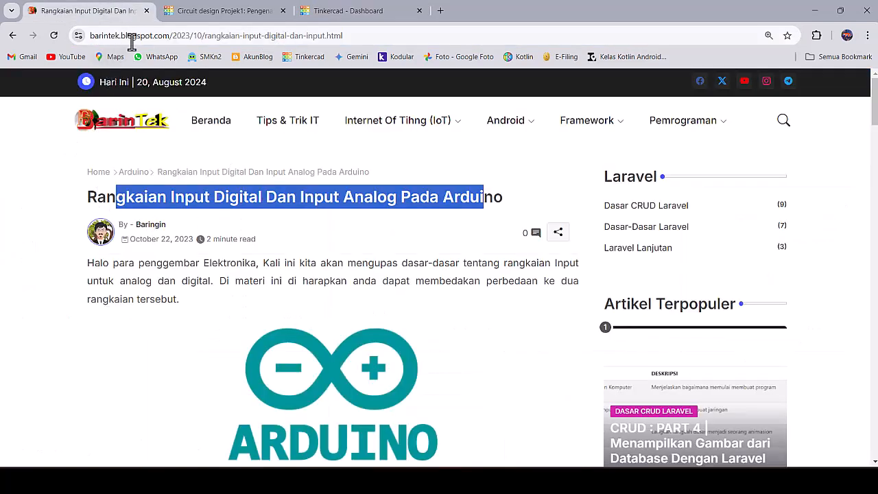
pyautogui.moveTo(168, 35); pyautogui.dragTo(74, 37)
pyautogui.hotkey('ctrl', '+')
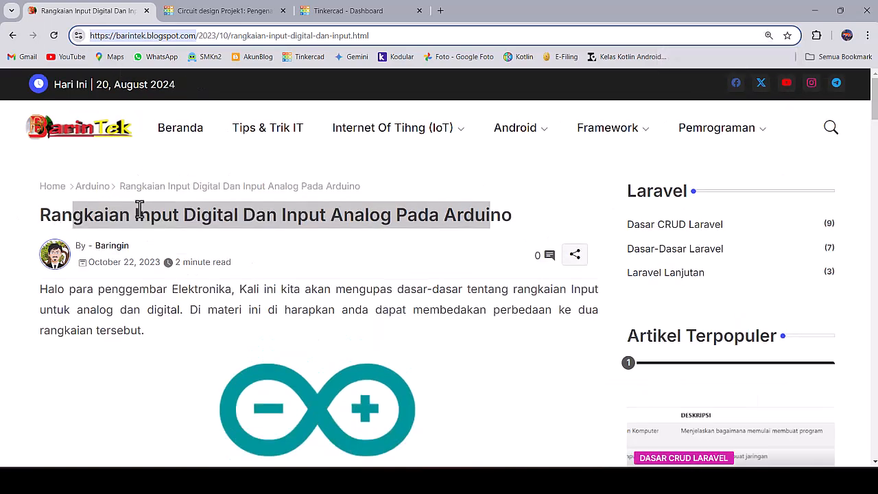
# Step: Return to the Tinkercad dashboard, show the circuits in the Latihan Arduino collection, and close the Projek1 circuit page
pyautogui.click(351, 14)
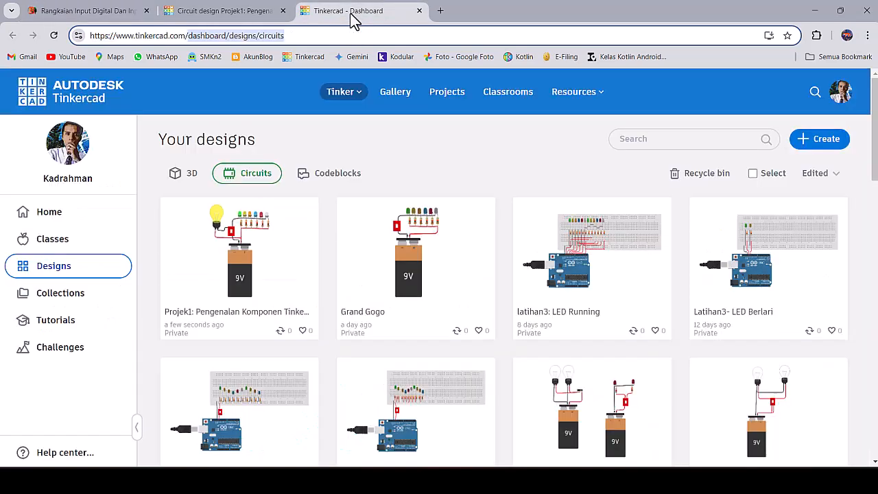
pyautogui.scroll(-2, 377, 271)
pyautogui.click(62, 294)
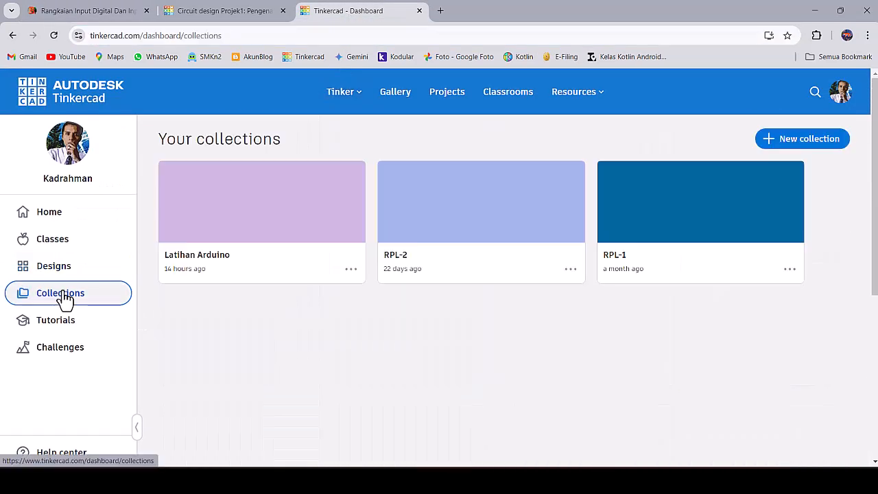
pyautogui.click(269, 218)
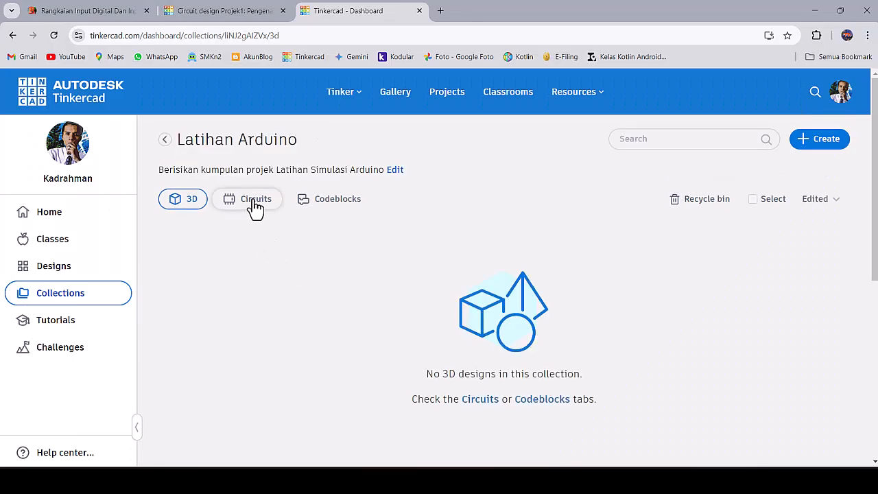
pyautogui.click(255, 206)
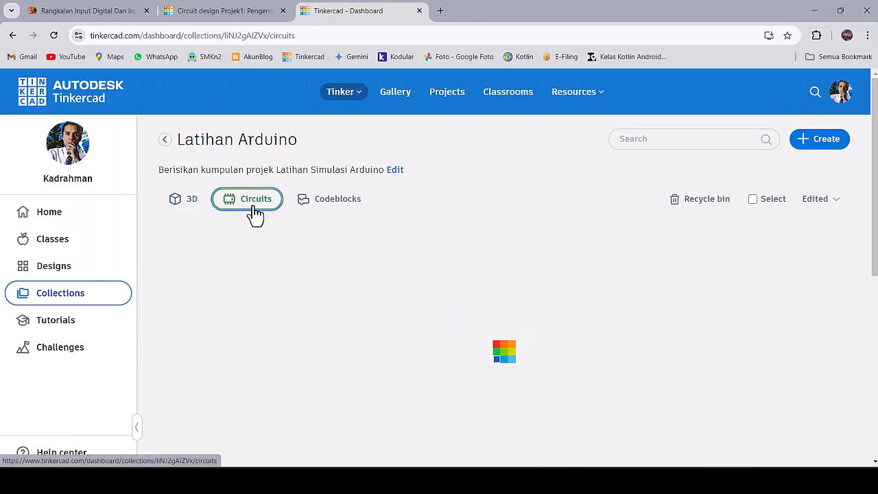
pyautogui.click(283, 11)
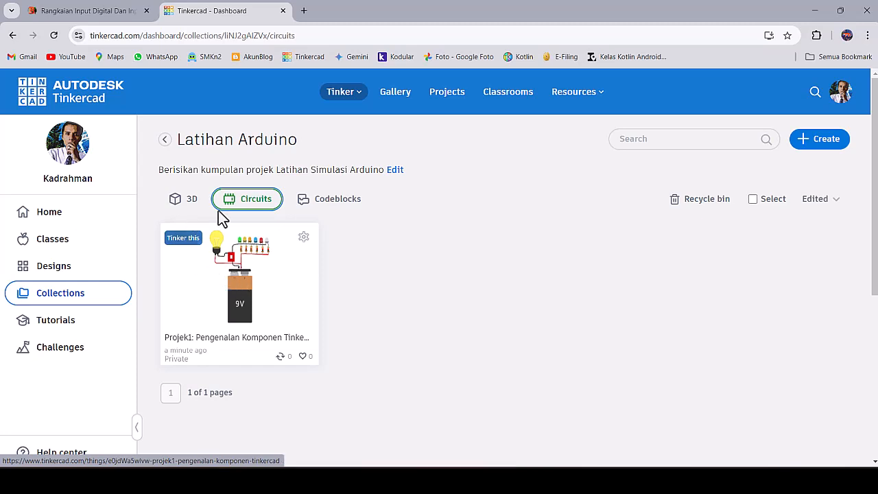
# Step: Create a new circuit in the Latihan Arduino collection and name it "Latihan2: Output LED"
pyautogui.click(816, 140)
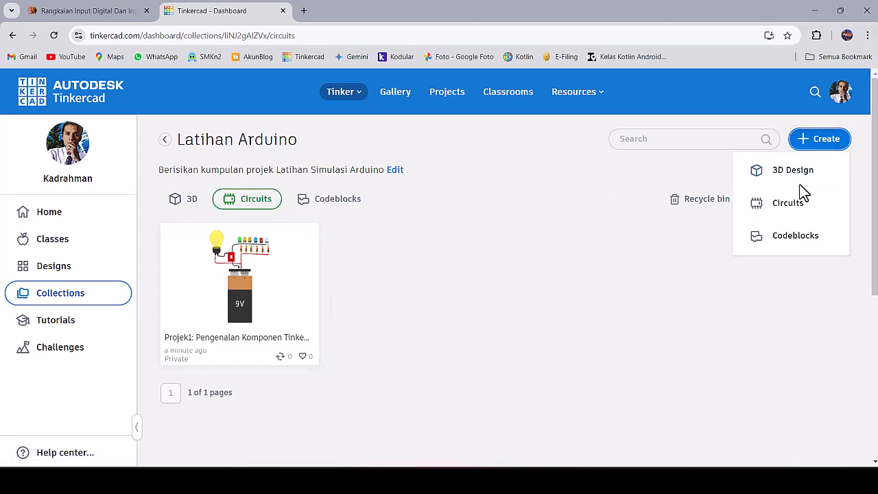
pyautogui.click(795, 208)
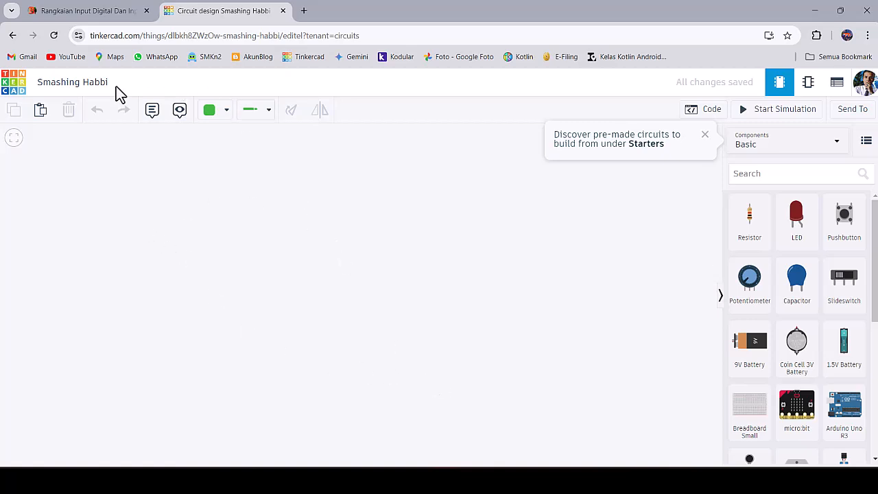
pyautogui.click(106, 88)
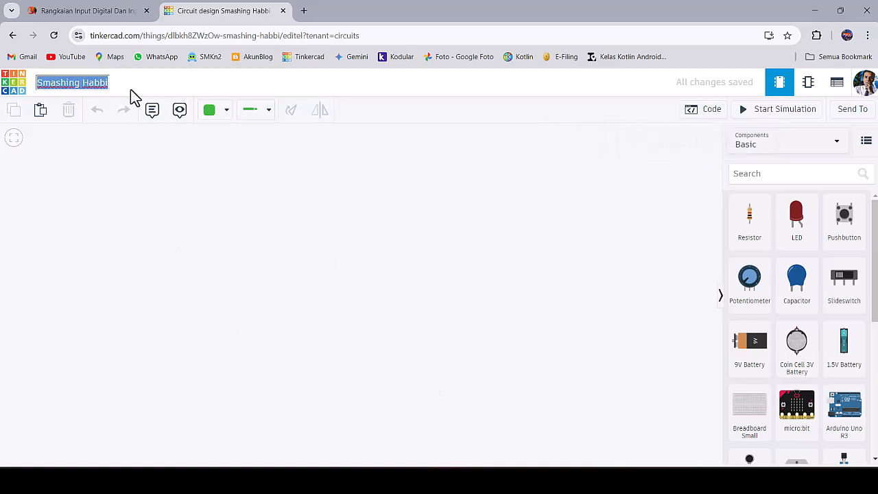
pyautogui.write('Latihan2: Input')
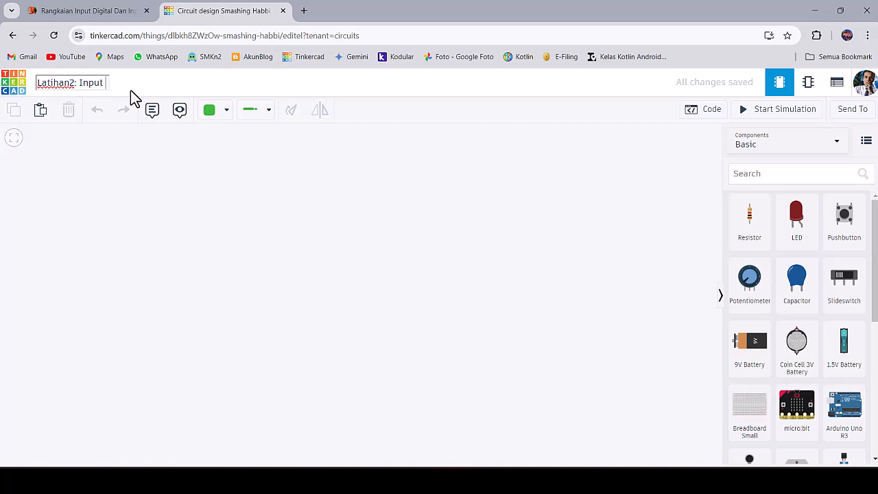
pyautogui.press('BackSpace')
pyautogui.press('BackSpace')
pyautogui.press('BackSpace')
pyautogui.press('BackSpace')
pyautogui.press('BackSpace')
pyautogui.write('Output LED')
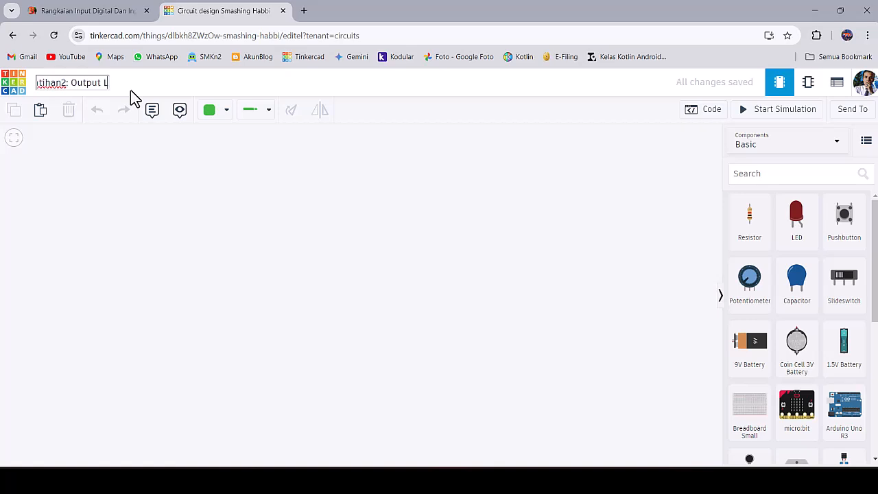
pyautogui.click(245, 218)
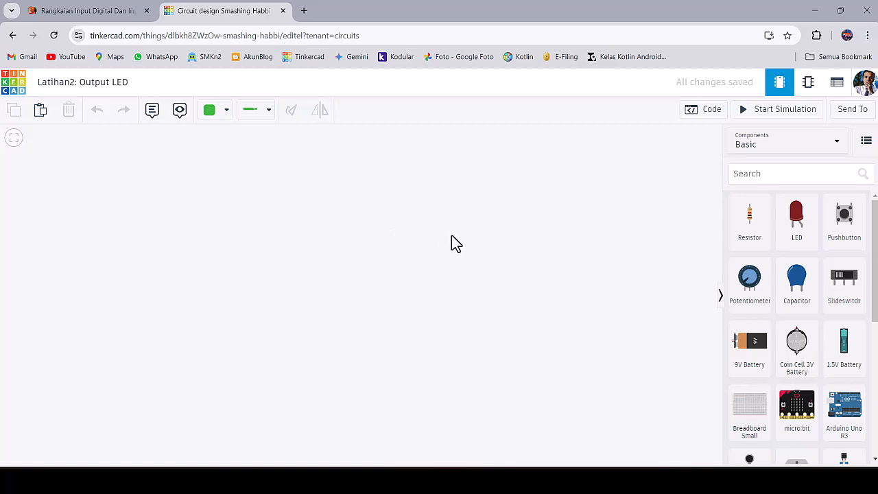
# Step: Place an Arduino Uno R3 board in the middle of the empty workspace and deselect it
pyautogui.scroll(-2, 793, 373)
pyautogui.moveTo(843, 291); pyautogui.dragTo(398, 284)
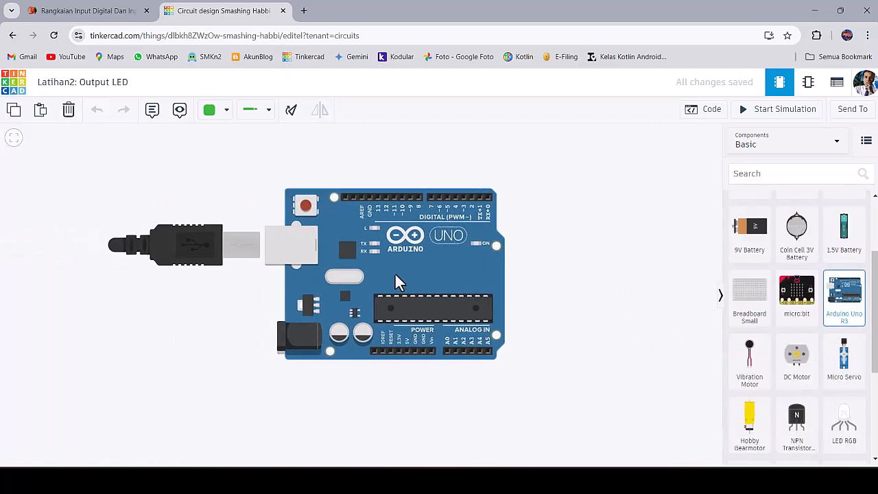
pyautogui.scroll(3, 449, 240)
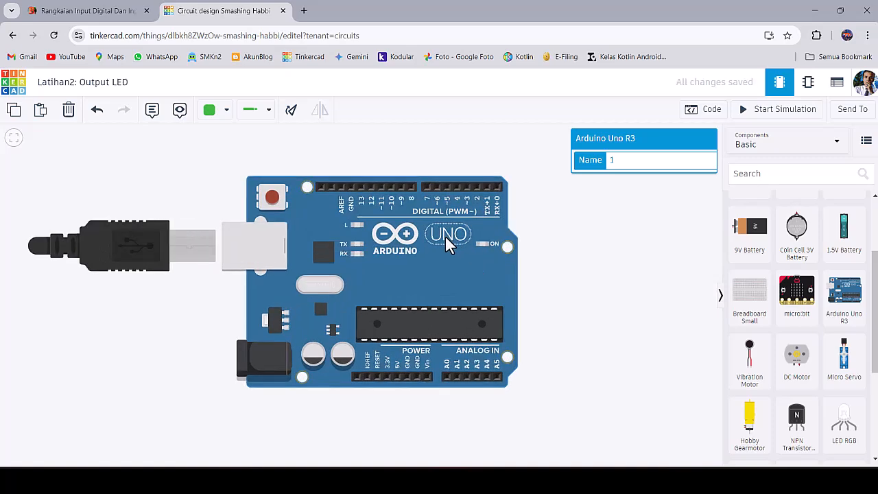
pyautogui.scroll(-2, 440, 241)
pyautogui.scroll(2, 299, 268)
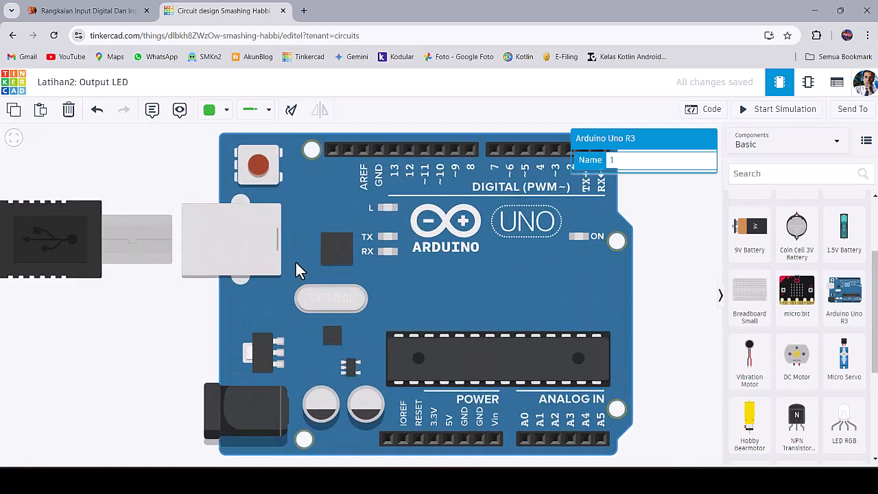
pyautogui.click(604, 215)
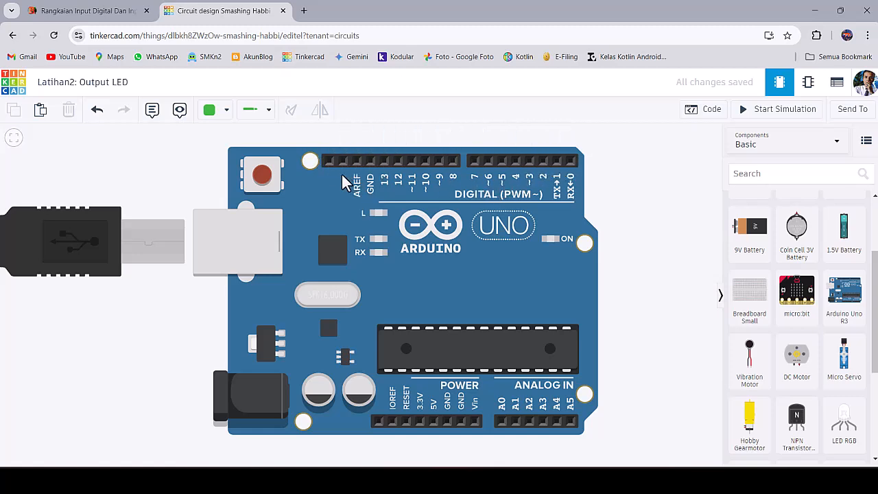
# Step: Examine the Arduino Uno's AREF and GND pins, its power pins, and the analog input pins A0 to A5
pyautogui.scroll(-2, 349, 180)
pyautogui.scroll(3, 393, 242)
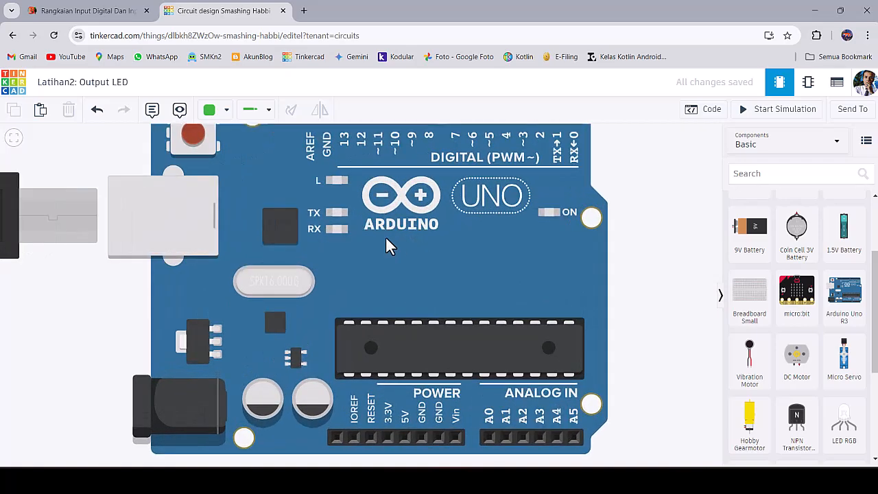
pyautogui.scroll(-1, 439, 205)
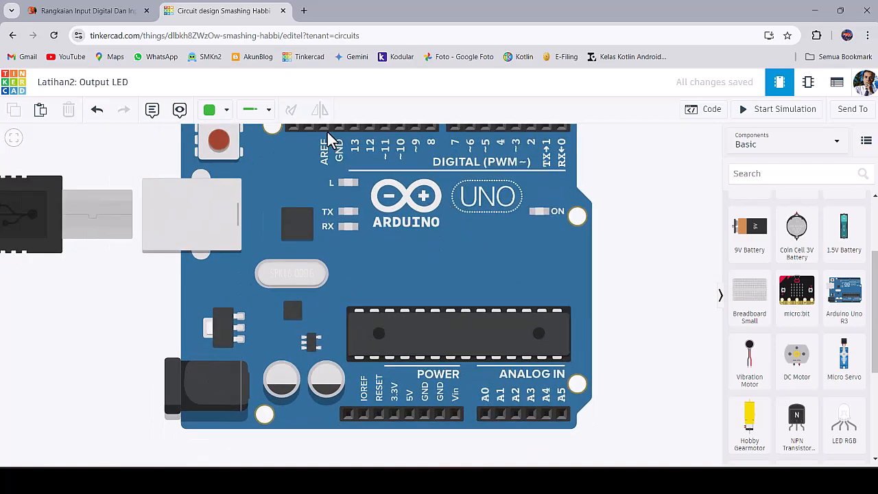
pyautogui.scroll(-3, 460, 294)
pyautogui.scroll(3, 459, 370)
pyautogui.scroll(-3, 456, 391)
pyautogui.scroll(2, 480, 247)
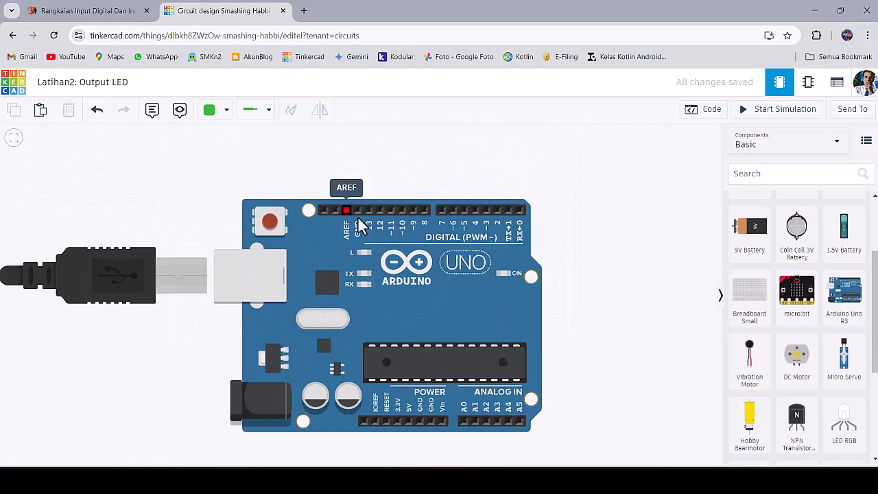
pyautogui.scroll(-1, 471, 392)
pyautogui.scroll(4, 509, 385)
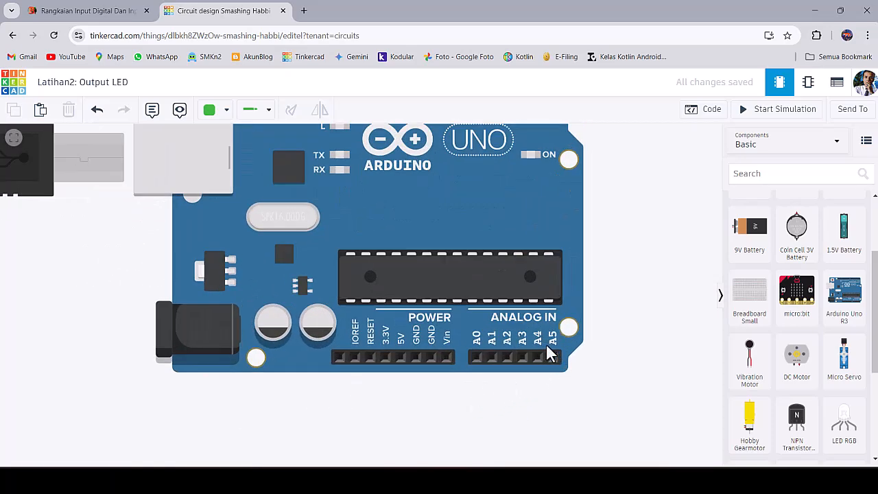
pyautogui.scroll(1, 449, 359)
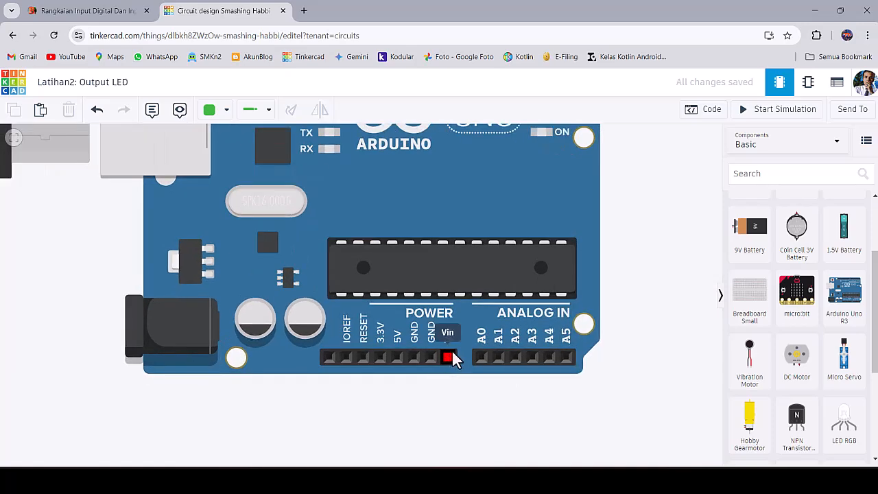
pyautogui.scroll(2, 363, 358)
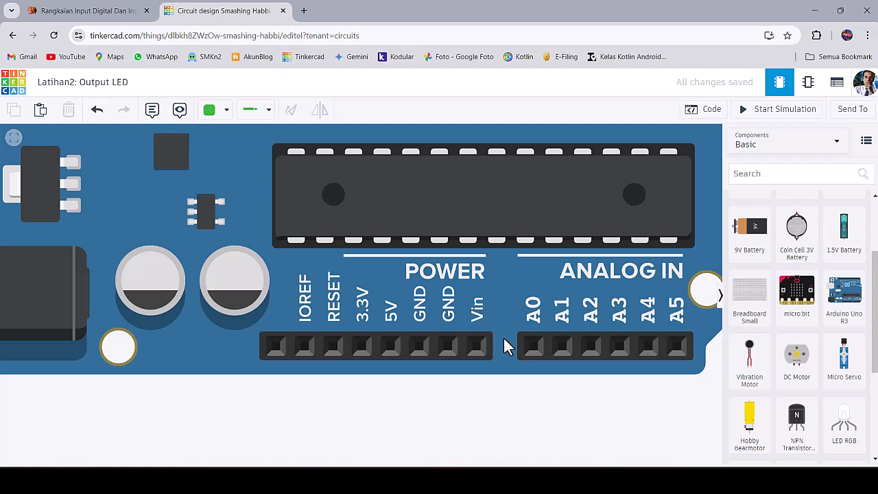
pyautogui.scroll(-1, 505, 347)
pyautogui.scroll(1, 565, 344)
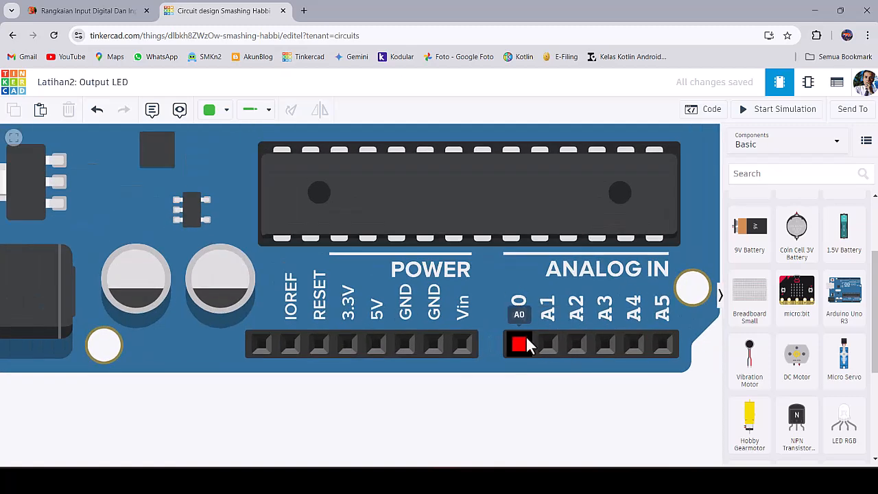
pyautogui.scroll(-4, 640, 322)
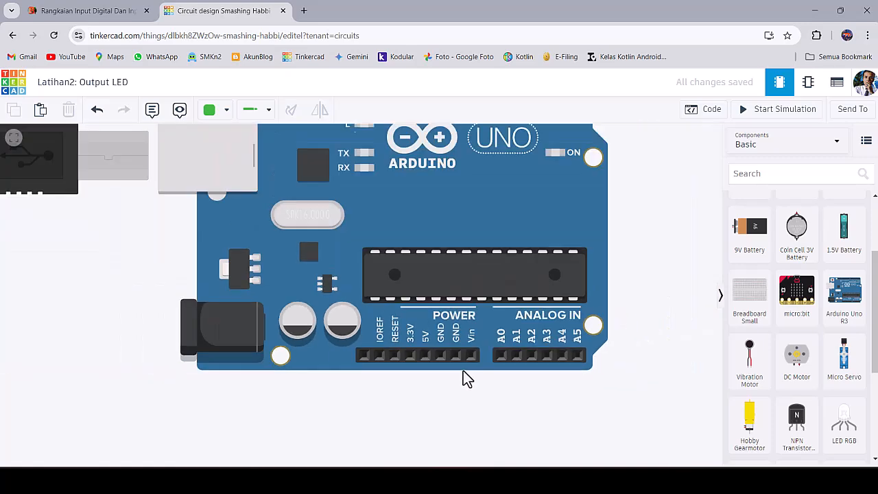
# Step: Examine the Arduino Uno's digital pins 0 to 13 and its USB connector up close
pyautogui.scroll(3, 407, 219)
pyautogui.scroll(1, 407, 226)
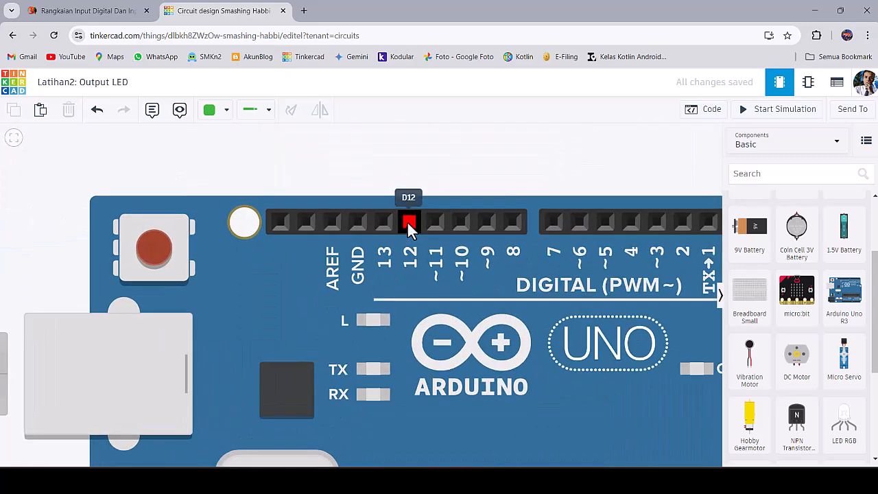
pyautogui.scroll(-2, 396, 222)
pyautogui.scroll(2, 405, 229)
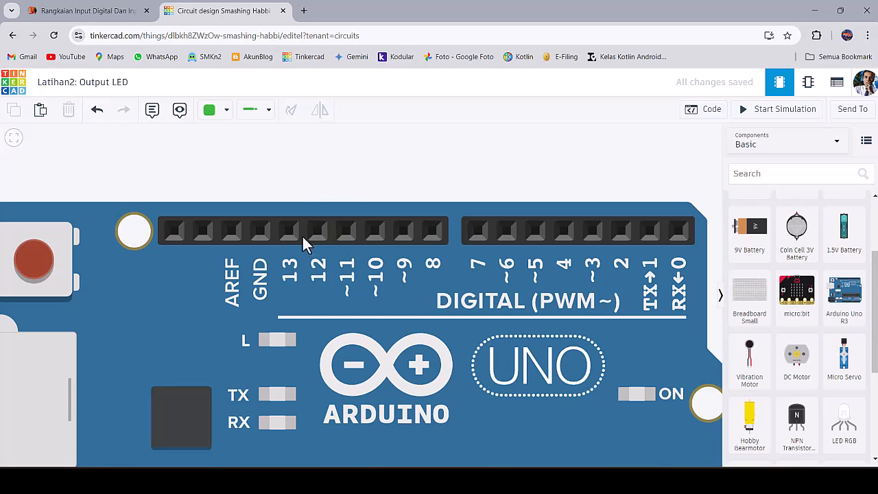
pyautogui.scroll(-5, 559, 262)
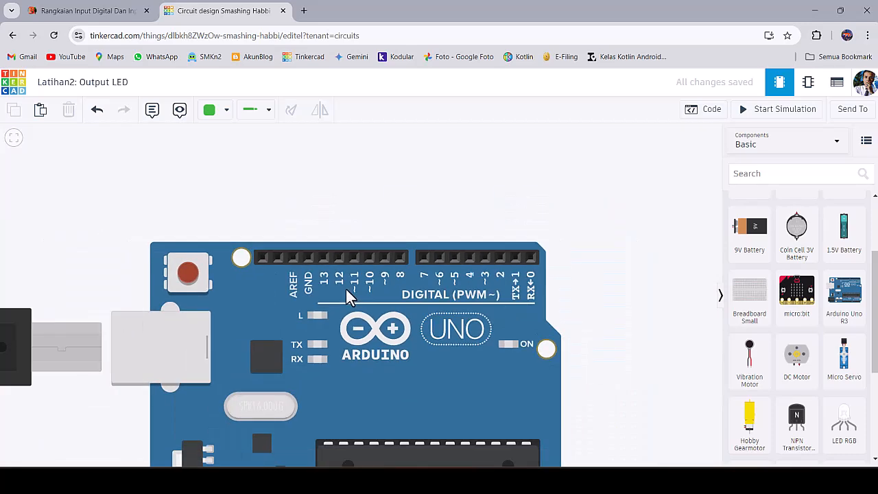
pyautogui.scroll(6, 259, 338)
pyautogui.scroll(2, 249, 298)
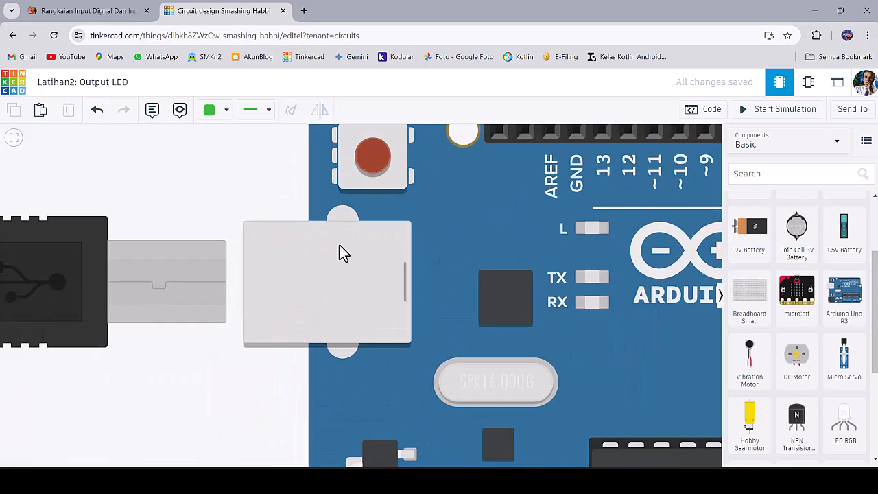
pyautogui.scroll(-2, 302, 269)
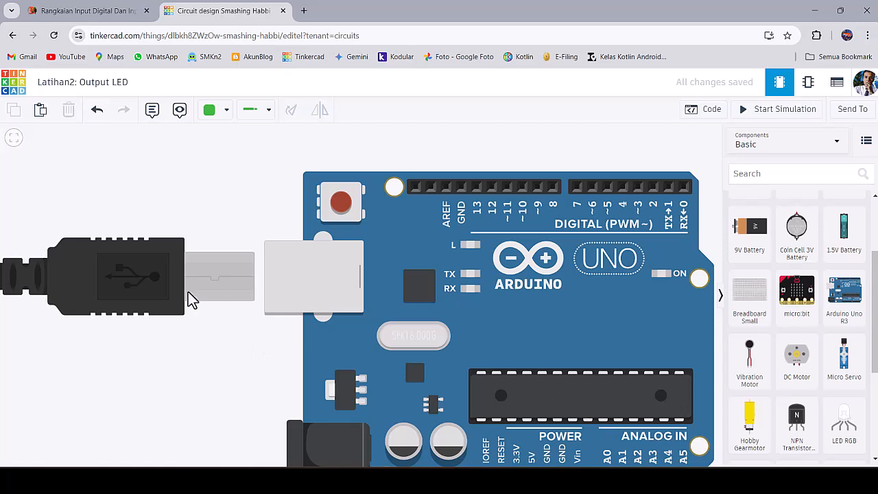
# Step: Examine the Arduino Uno's USB connector, DC power jack, power pins and analog input pins
pyautogui.scroll(-2, 142, 261)
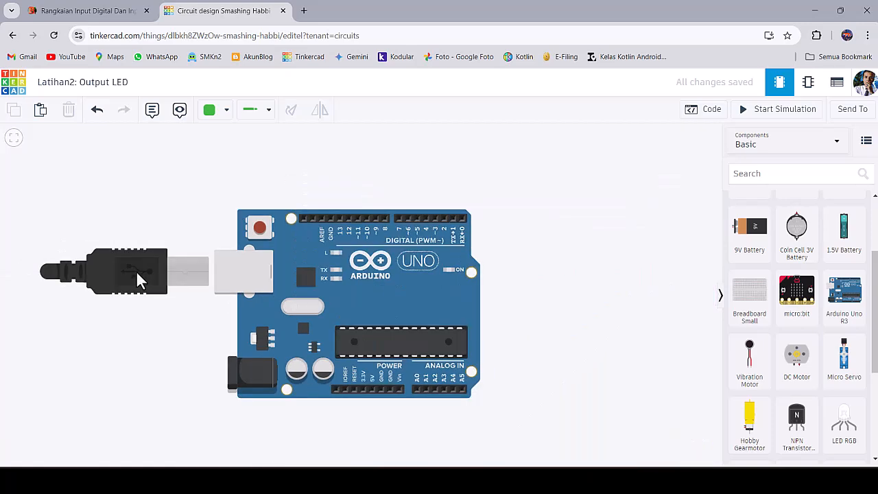
pyautogui.scroll(-1, 327, 330)
pyautogui.scroll(5, 272, 366)
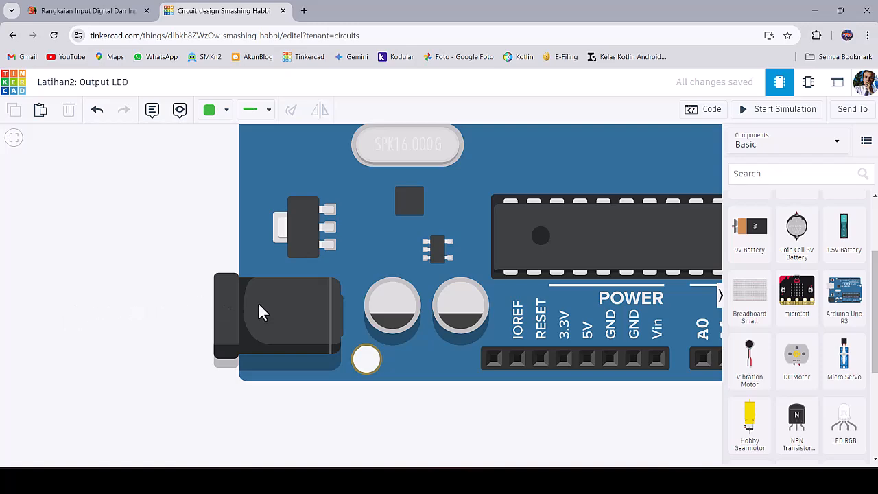
pyautogui.scroll(-3, 123, 333)
pyautogui.scroll(4, 458, 236)
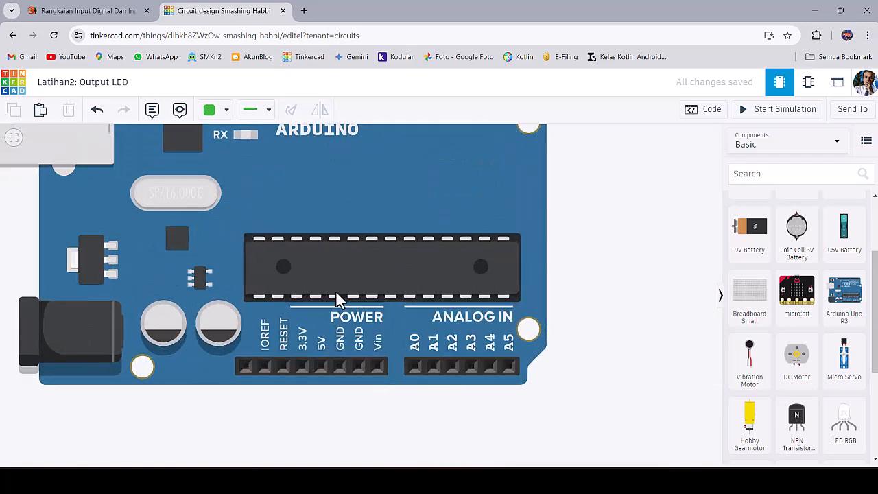
pyautogui.scroll(1, 461, 238)
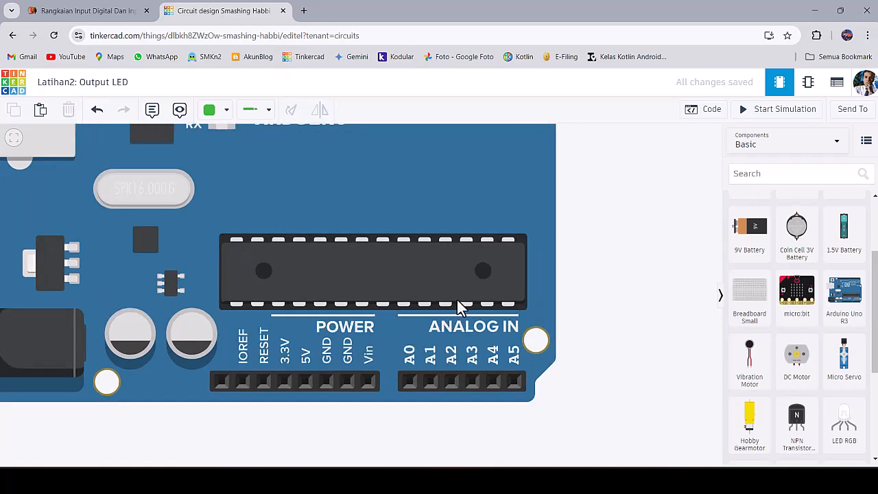
pyautogui.scroll(-2, 461, 307)
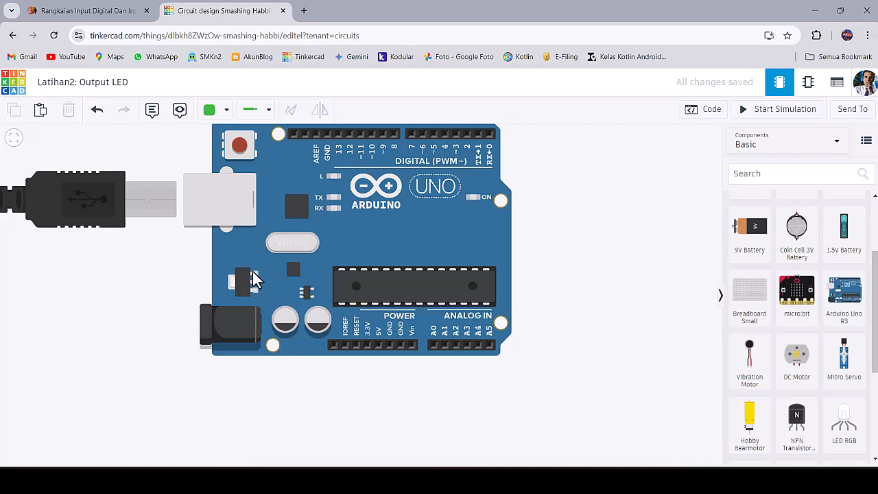
pyautogui.scroll(3, 260, 278)
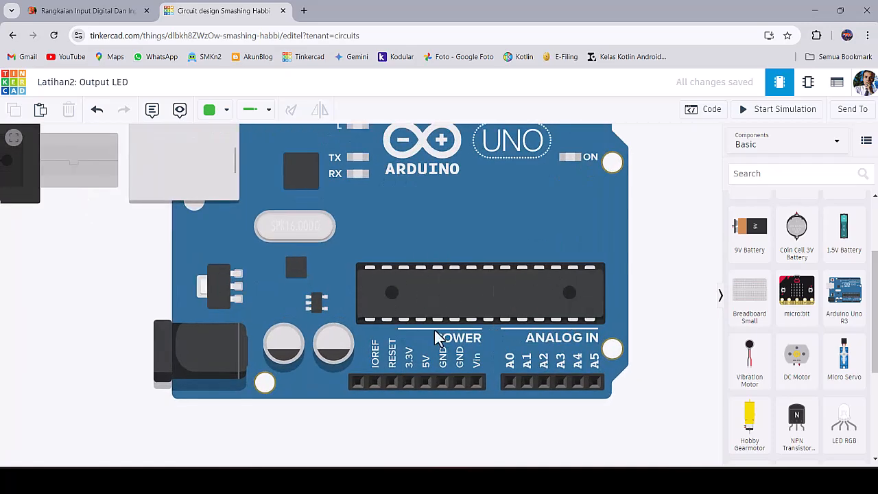
pyautogui.scroll(-3, 464, 332)
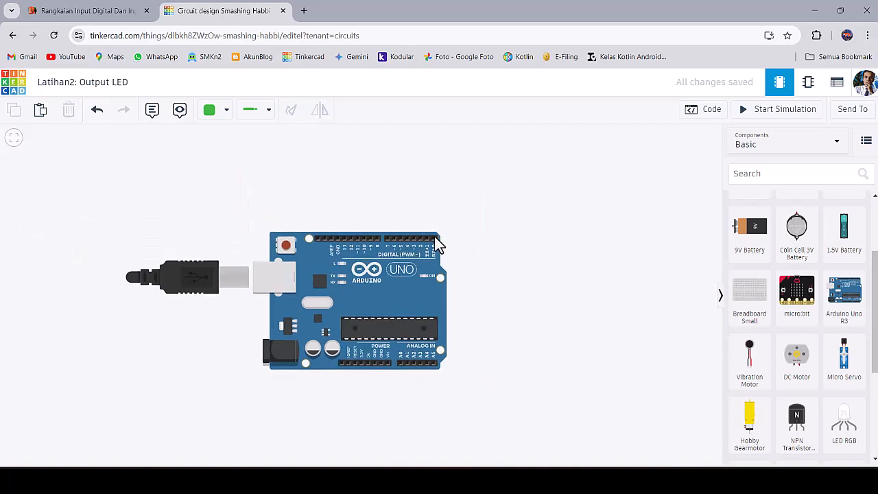
# Step: Examine the Arduino Uno's digital (PWM~) pin header again
pyautogui.scroll(3, 407, 271)
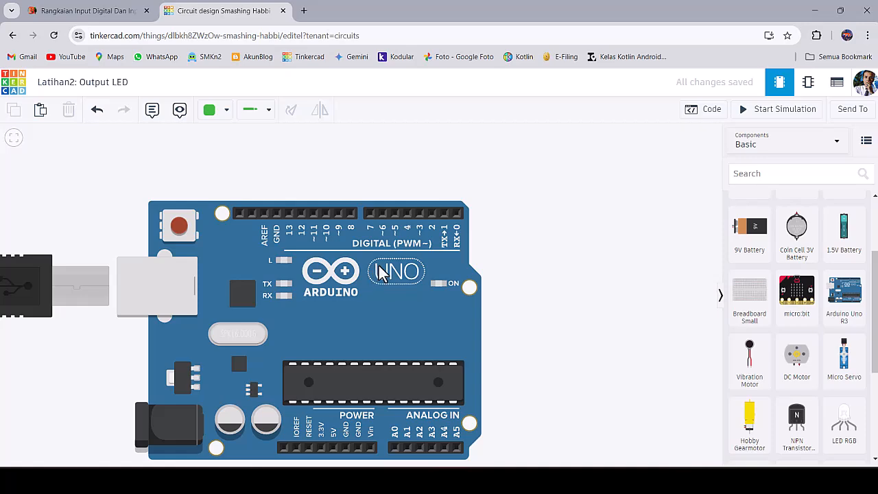
pyautogui.scroll(1, 396, 275)
pyautogui.scroll(1, 391, 275)
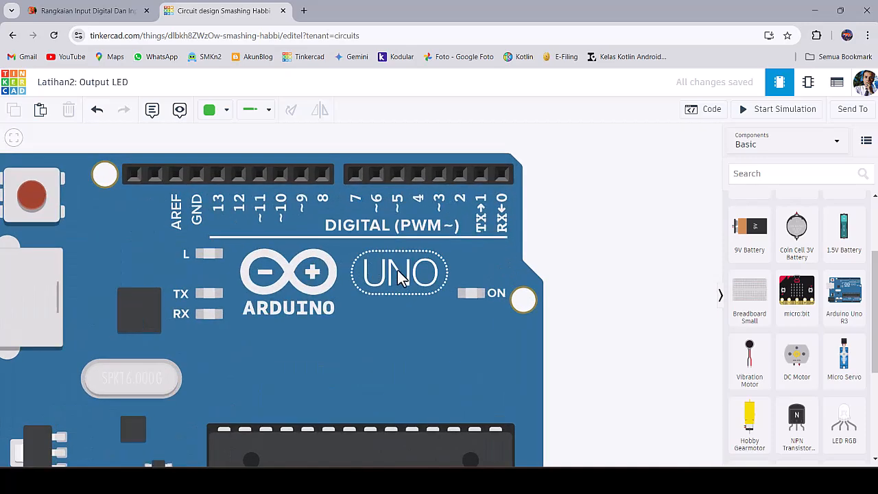
pyautogui.scroll(-2, 466, 286)
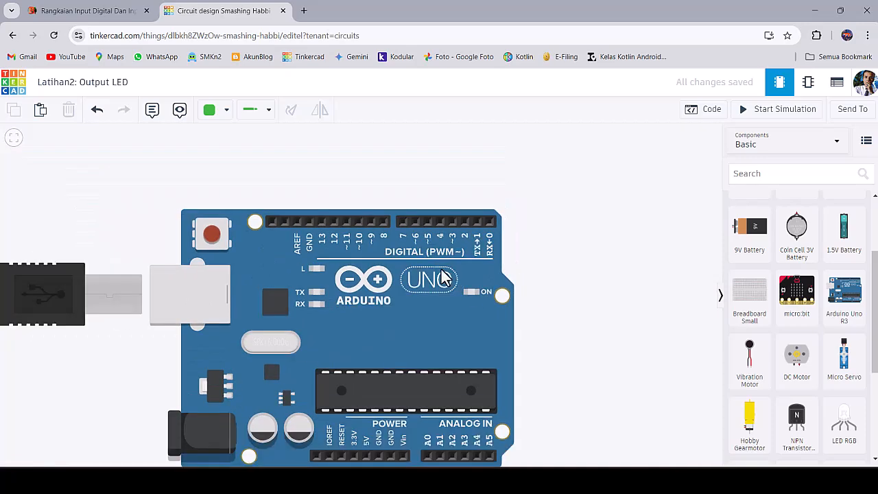
pyautogui.scroll(-2, 446, 278)
# Step: Search the component library for "led" and place a red LED above the Arduino board
pyautogui.scroll(-2, 782, 316)
pyautogui.scroll(-1, 796, 346)
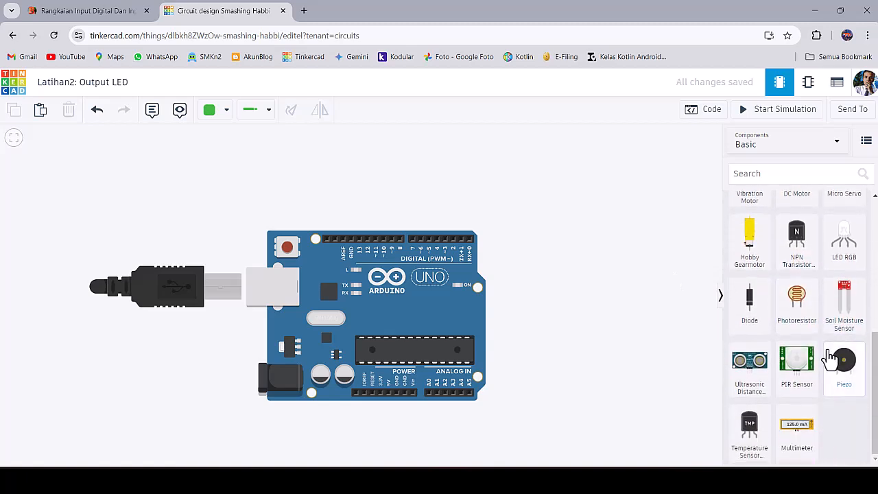
pyautogui.scroll(5, 795, 288)
pyautogui.click(775, 176)
pyautogui.write('led')
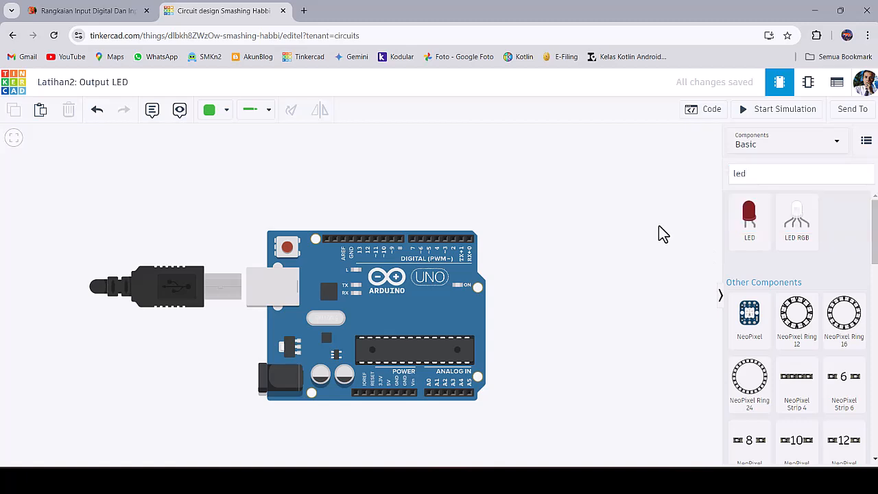
pyautogui.moveTo(751, 221); pyautogui.dragTo(349, 172)
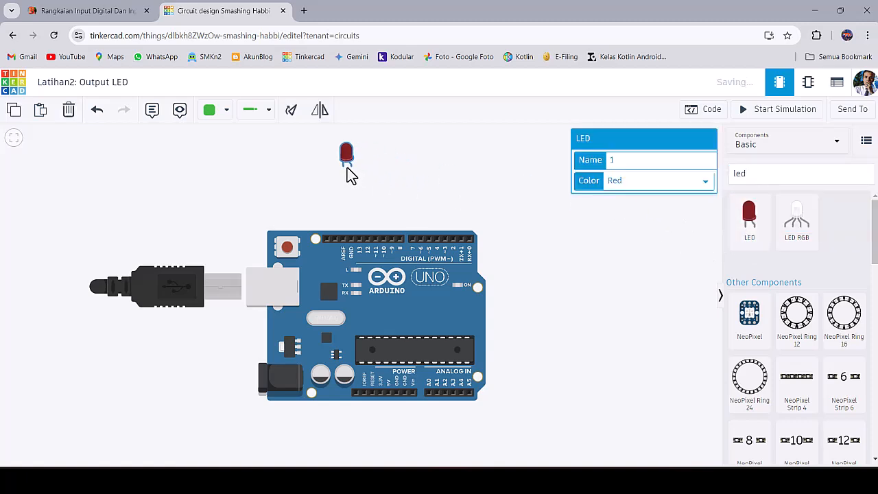
# Step: Clear the component search and place a resistor between the LED and the Arduino, deselecting it
pyautogui.click(750, 175)
pyautogui.press('BackSpace')
pyautogui.press('BackSpace')
pyautogui.moveTo(750, 225)
pyautogui.mouseDown()
pyautogui.moveTo(417, 226)
pyautogui.moveTo(377, 206)
pyautogui.mouseUp()
pyautogui.click(544, 226)
# Step: Search the components for "boar" and place a full-size Breadboard just above the Arduino without overlapping it
pyautogui.scroll(-1, 770, 306)
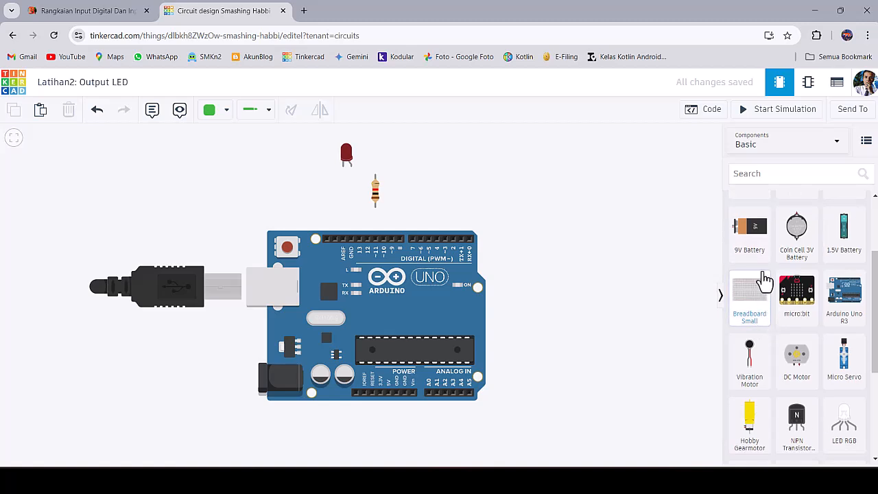
pyautogui.click(769, 174)
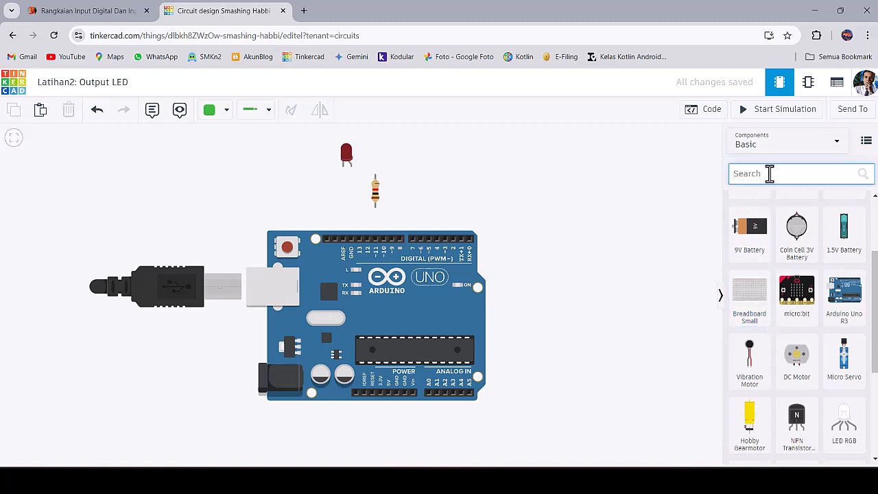
pyautogui.write('boar')
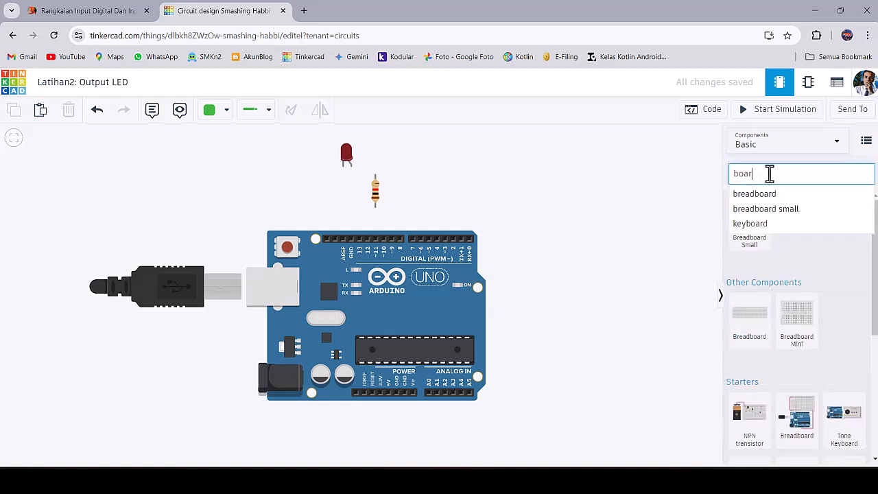
pyautogui.click(757, 319)
pyautogui.click(437, 192)
pyautogui.scroll(-5, 428, 226)
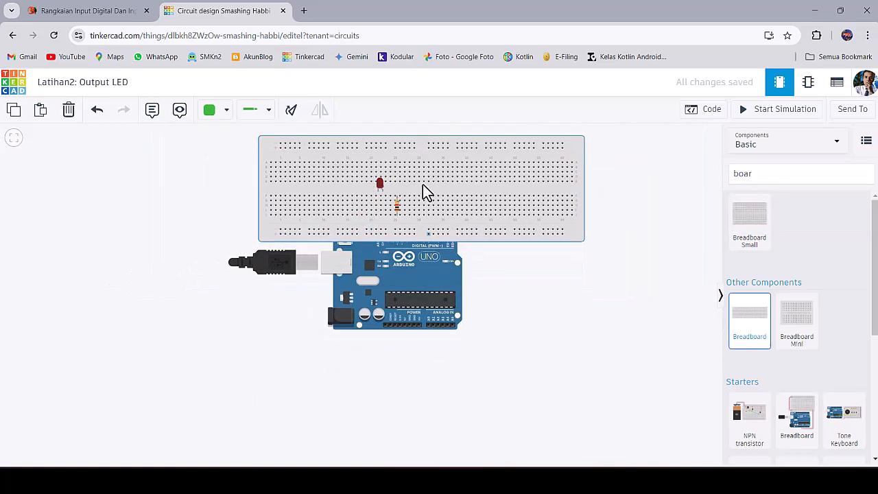
pyautogui.moveTo(425, 185); pyautogui.dragTo(434, 169)
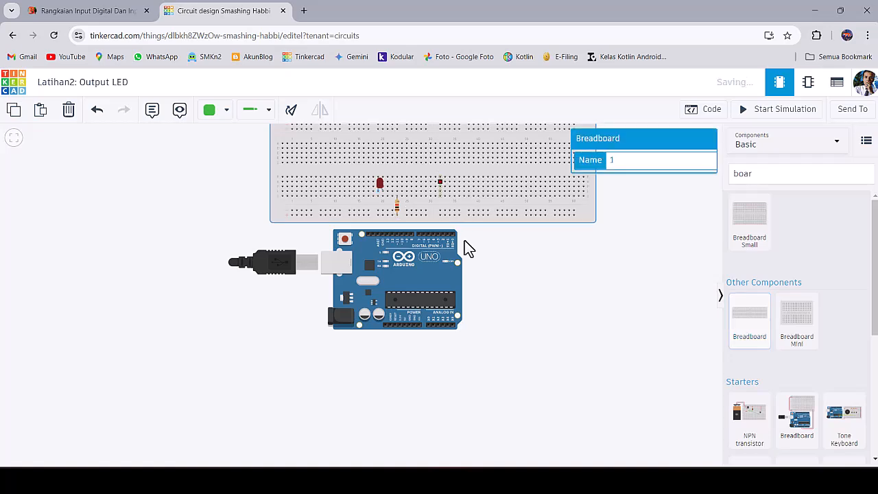
# Step: Move the LED to the breadboard's low-numbered end, with its legs in row F, columns 2 and 3
pyautogui.scroll(-2, 376, 222)
pyautogui.scroll(5, 394, 254)
pyautogui.scroll(3, 443, 288)
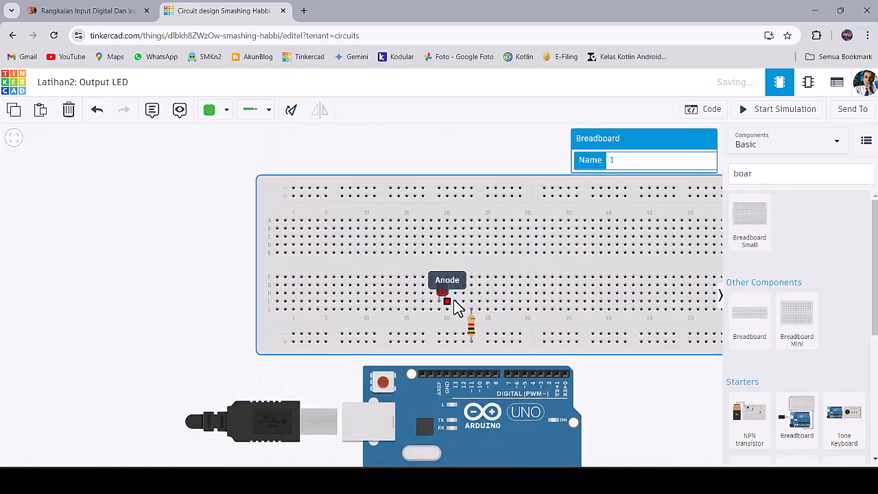
pyautogui.click(445, 276)
pyautogui.moveTo(445, 276); pyautogui.dragTo(237, 182)
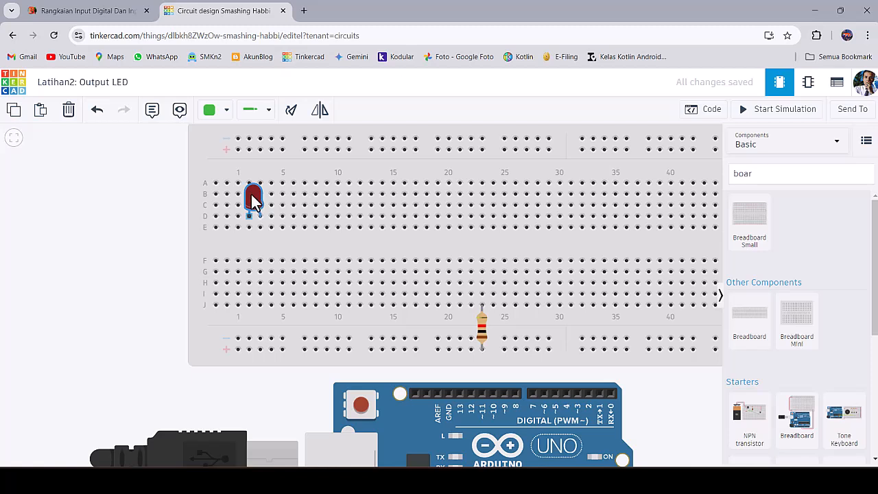
pyautogui.moveTo(250, 192); pyautogui.dragTo(252, 243)
# Step: Move the LED off the breadboard, examine its anode and cathode legs, and return it to row F, columns 2 and 3
pyautogui.scroll(-2, 613, 294)
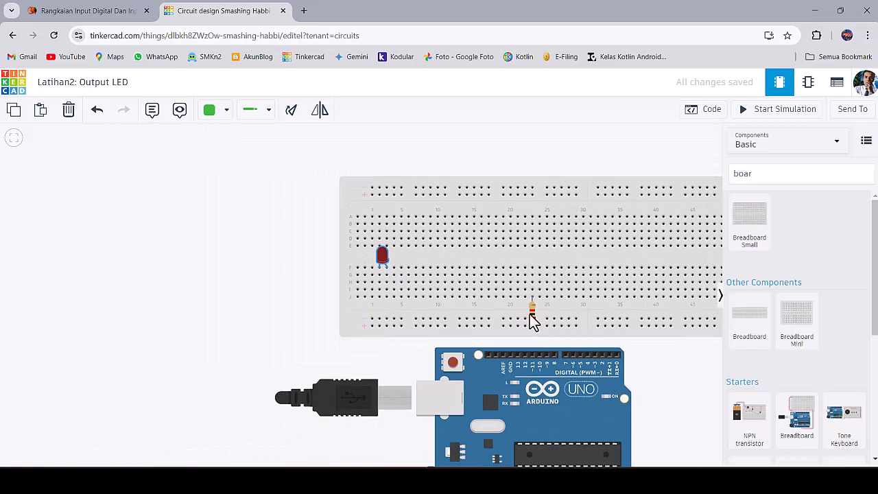
pyautogui.scroll(1, 538, 318)
pyautogui.scroll(1, 351, 284)
pyautogui.moveTo(347, 237); pyautogui.dragTo(241, 201)
pyautogui.scroll(2, 242, 214)
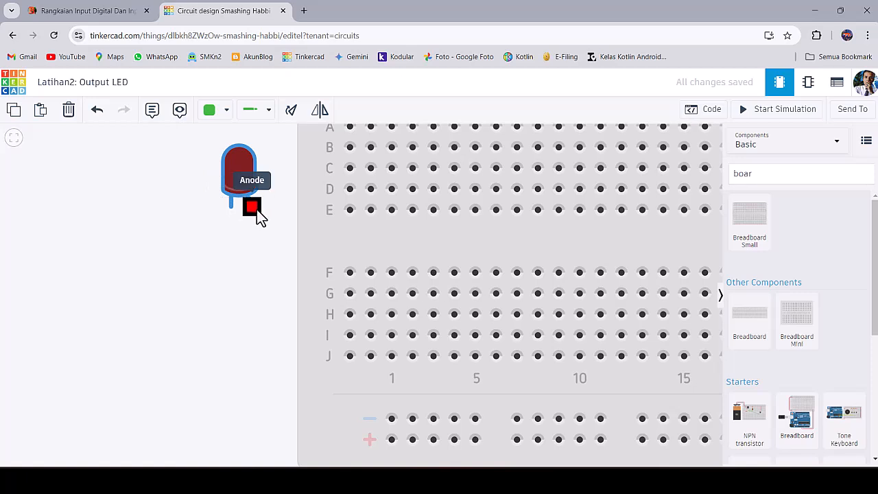
pyautogui.scroll(2, 223, 221)
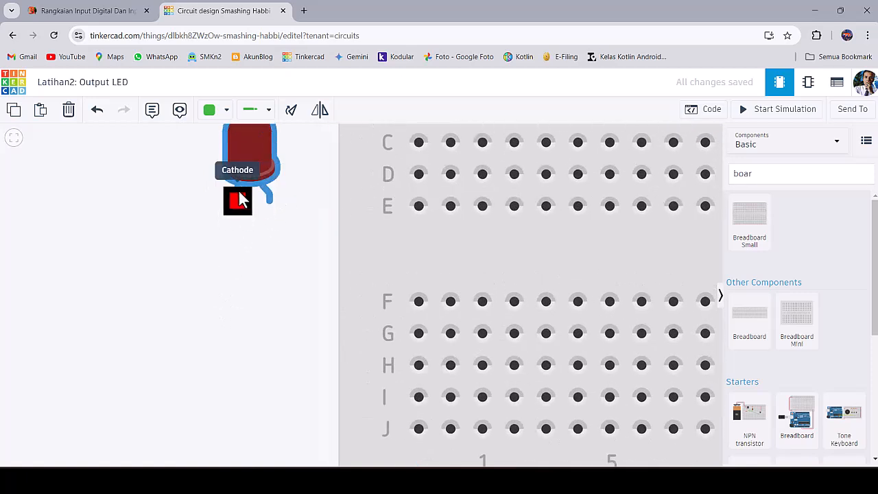
pyautogui.scroll(-4, 214, 217)
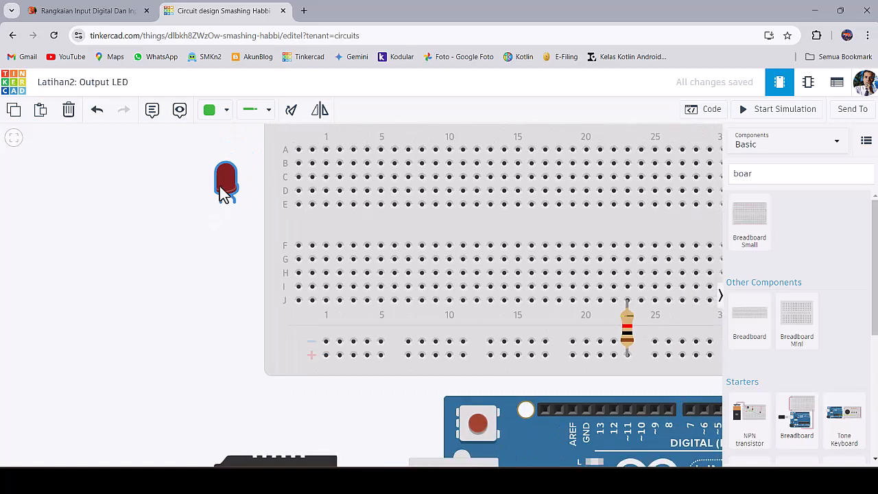
pyautogui.moveTo(248, 196); pyautogui.dragTo(346, 226)
# Step: Move the resistor to breadboard column 3, running from row J to the lower positive rail
pyautogui.moveTo(626, 334); pyautogui.dragTo(358, 340)
pyautogui.scroll(3, 361, 267)
pyautogui.scroll(1, 349, 284)
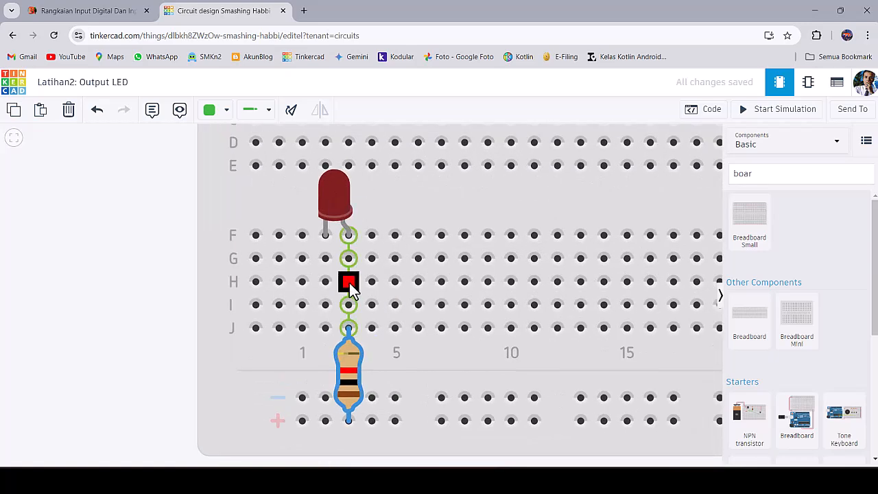
# Step: Examine the breadboard's positive and negative rails and its connected column holes around the LED and resistor
pyautogui.scroll(-3, 400, 340)
pyautogui.scroll(3, 359, 391)
pyautogui.scroll(2, 359, 394)
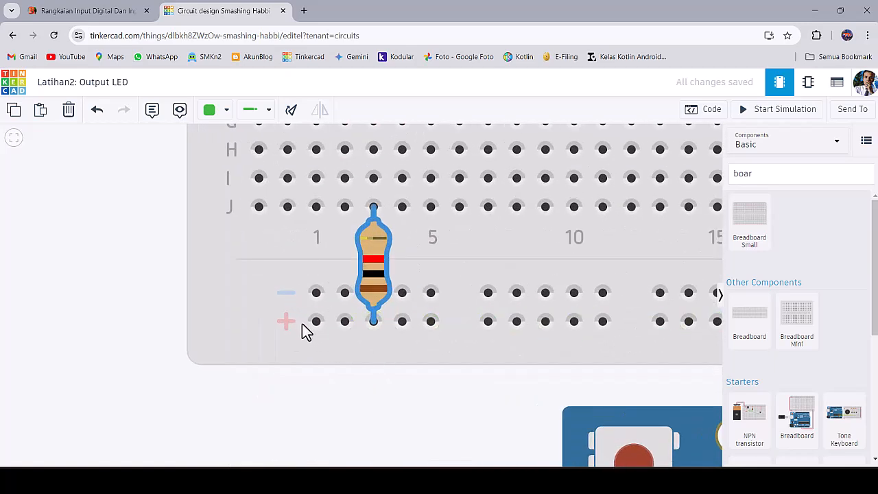
pyautogui.scroll(-3, 315, 330)
pyautogui.click(273, 317)
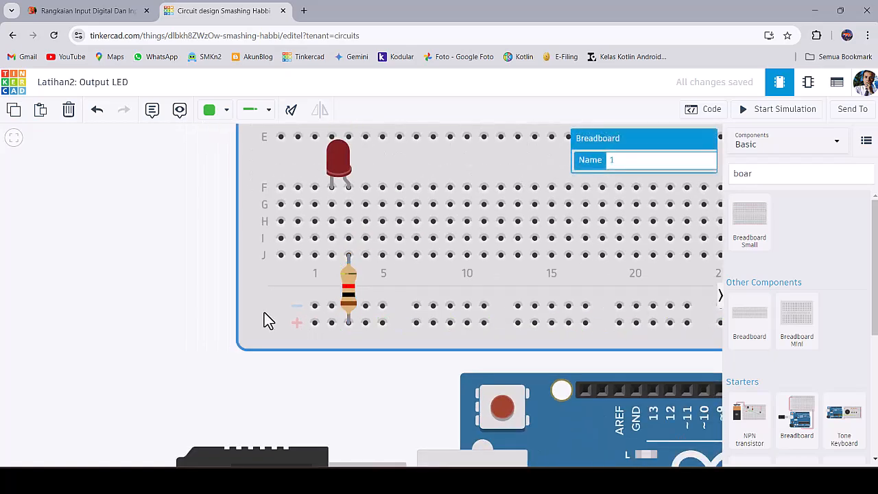
pyautogui.scroll(-2, 268, 310)
pyautogui.scroll(1, 275, 319)
pyautogui.scroll(1, 275, 319)
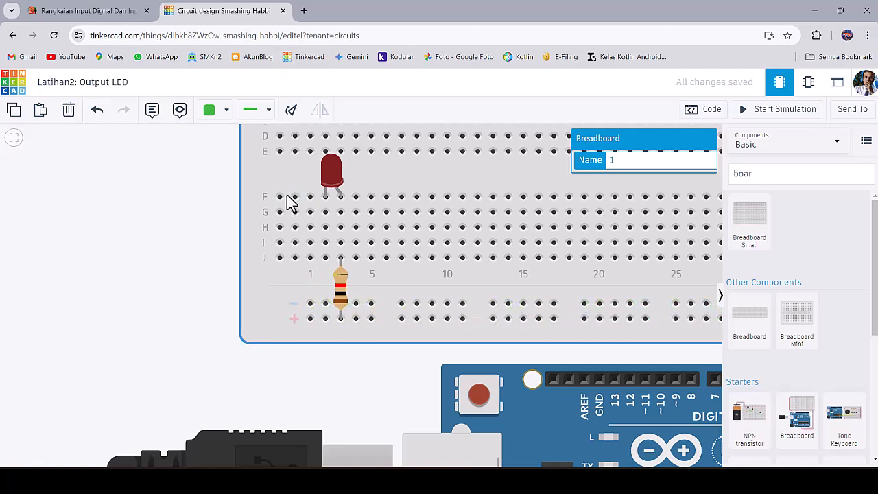
pyautogui.scroll(-3, 317, 352)
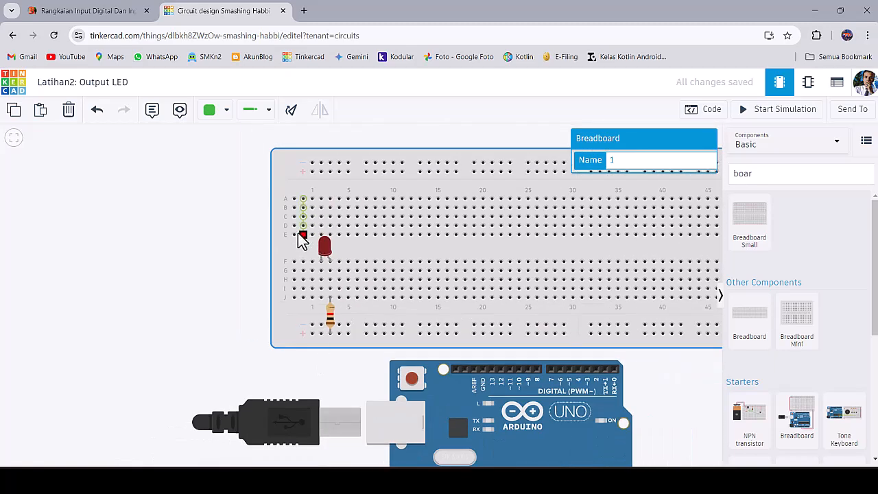
# Step: Move the Arduino Uno below the breadboard, leaving a small gap and shifting it past the board's column 1 end
pyautogui.scroll(-5, 404, 329)
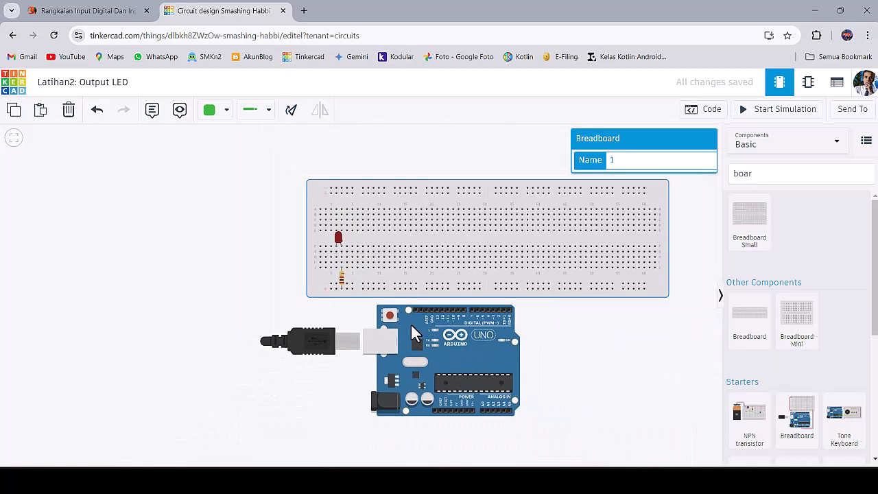
pyautogui.moveTo(430, 368)
pyautogui.mouseDown()
pyautogui.moveTo(412, 369)
pyautogui.moveTo(436, 359)
pyautogui.mouseUp()
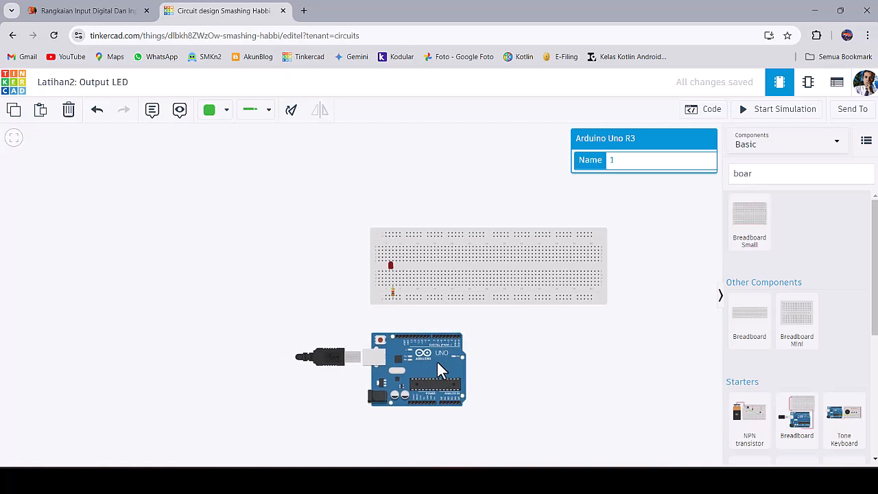
pyautogui.scroll(4, 417, 331)
pyautogui.scroll(5, 420, 330)
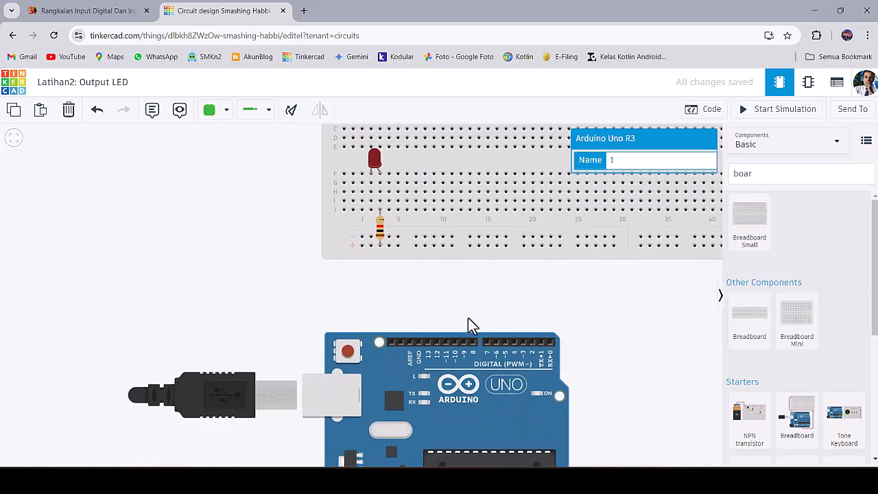
pyautogui.scroll(-4, 377, 271)
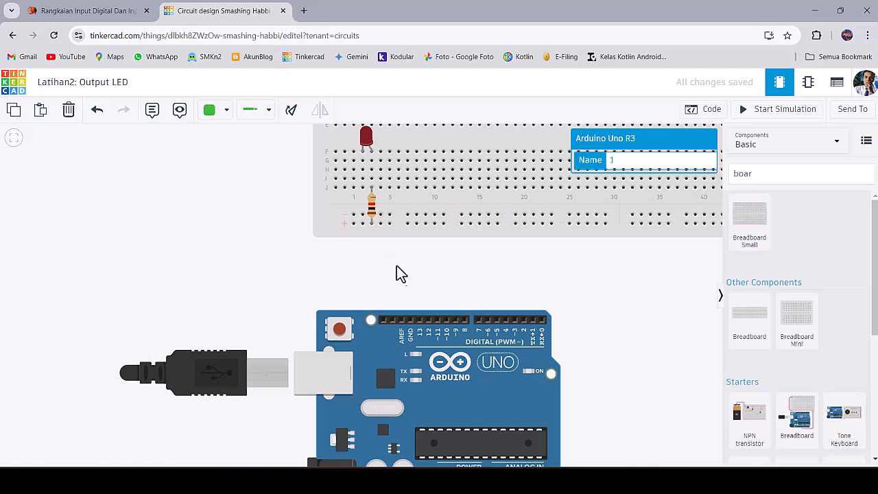
pyautogui.scroll(3, 425, 308)
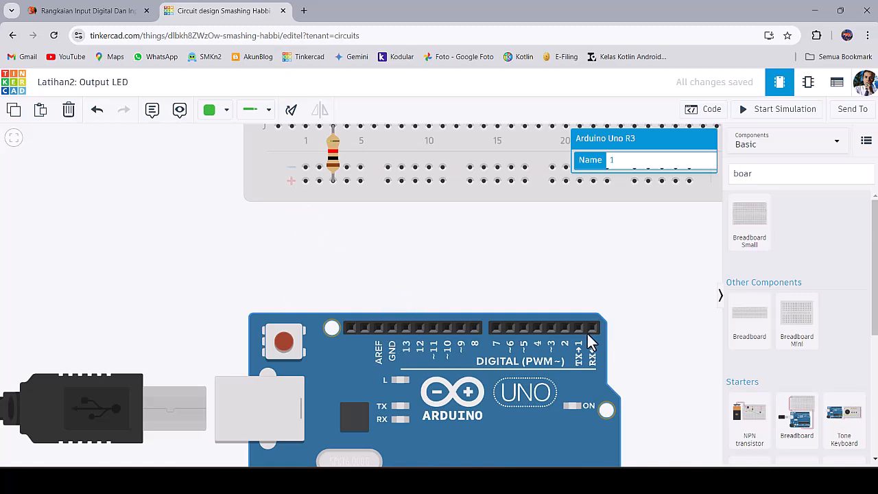
pyautogui.scroll(-1, 369, 360)
pyautogui.moveTo(420, 362)
pyautogui.mouseDown()
pyautogui.moveTo(291, 317)
pyautogui.moveTo(279, 298)
pyautogui.moveTo(311, 309)
pyautogui.moveTo(301, 288)
pyautogui.moveTo(311, 309)
pyautogui.mouseUp()
pyautogui.scroll(1, 346, 284)
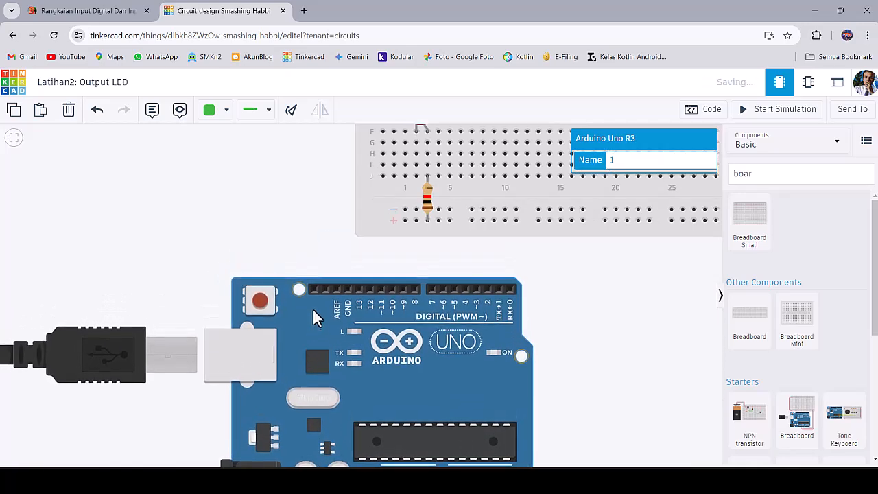
# Step: Wire the breadboard's lower negative rail at column 1 to the Arduino's GND pin beside AREF, colouring the wire black
pyautogui.click(405, 210)
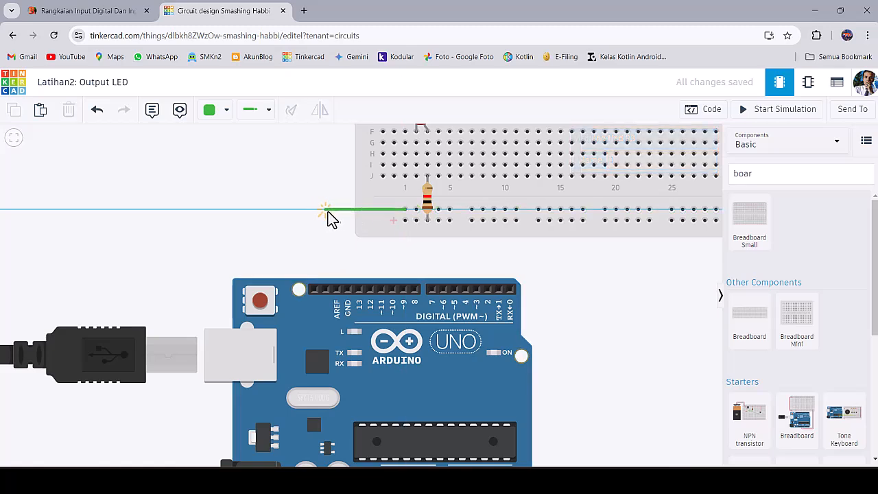
pyautogui.click(345, 212)
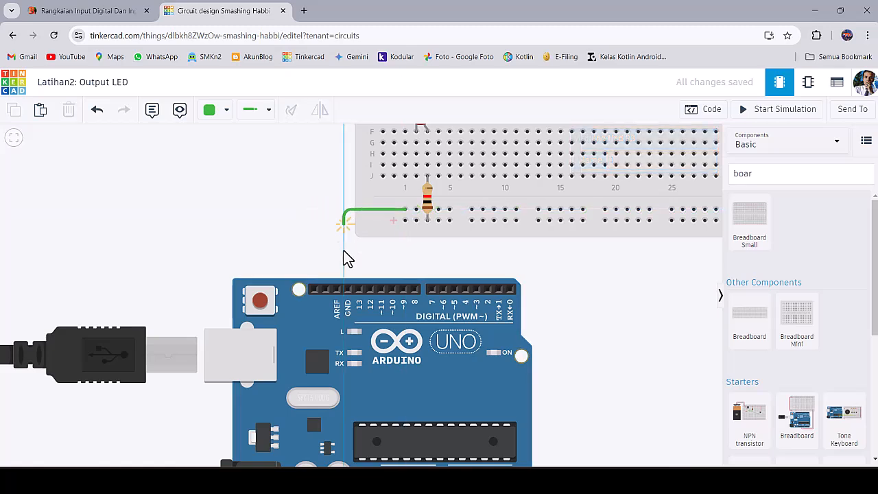
pyautogui.click(348, 290)
pyautogui.click(226, 111)
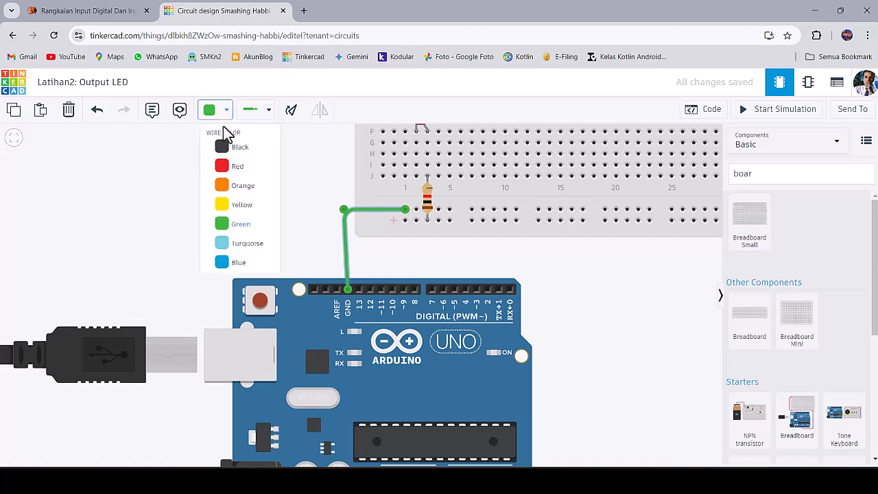
pyautogui.click(225, 157)
# Step: Wire the breadboard's lower positive rail at column 1 to Arduino pin 13, colouring the wire red
pyautogui.scroll(2, 364, 274)
pyautogui.moveTo(317, 331); pyautogui.dragTo(299, 330)
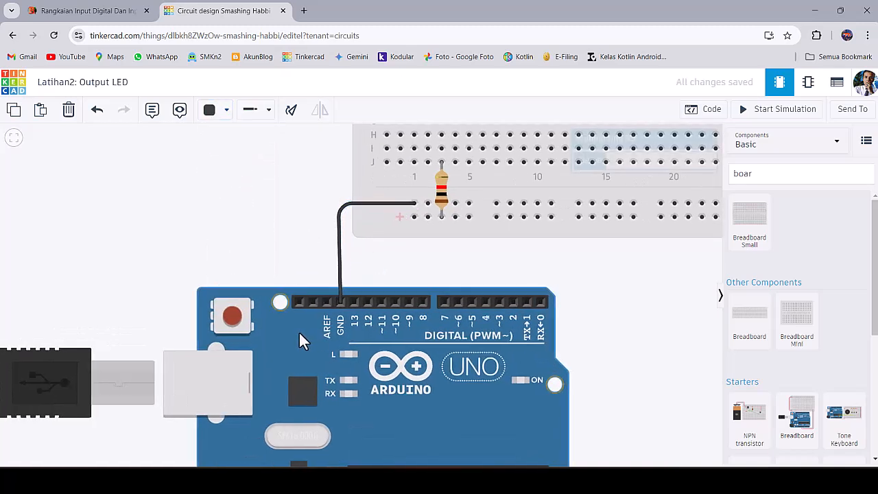
pyautogui.click(413, 218)
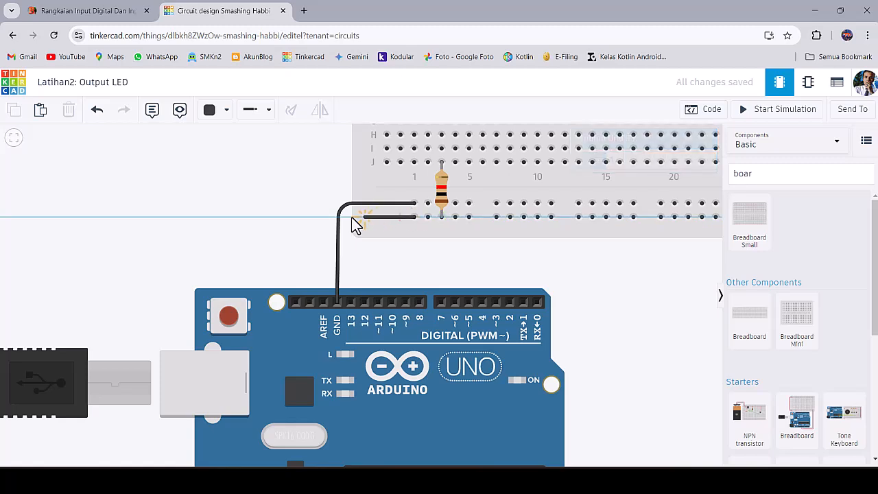
pyautogui.click(349, 299)
pyautogui.click(225, 111)
pyautogui.click(228, 169)
pyautogui.click(411, 270)
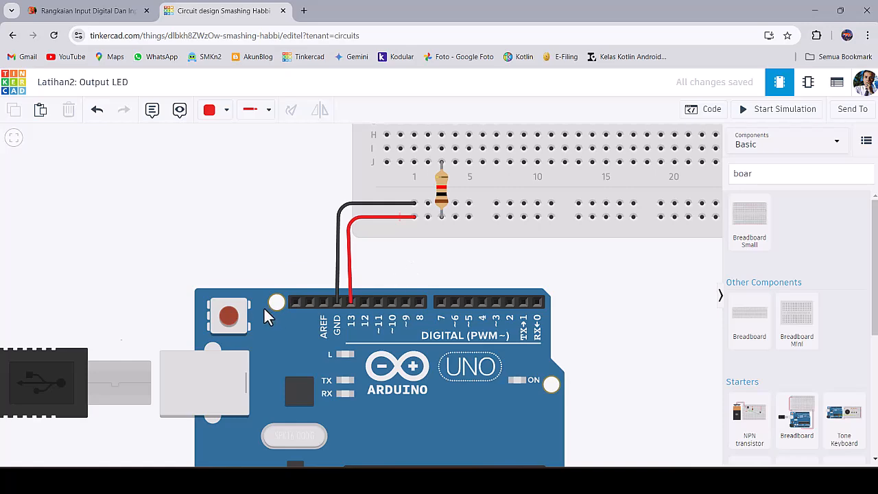
# Step: Set the LED's colour to Green
pyautogui.scroll(-3, 267, 312)
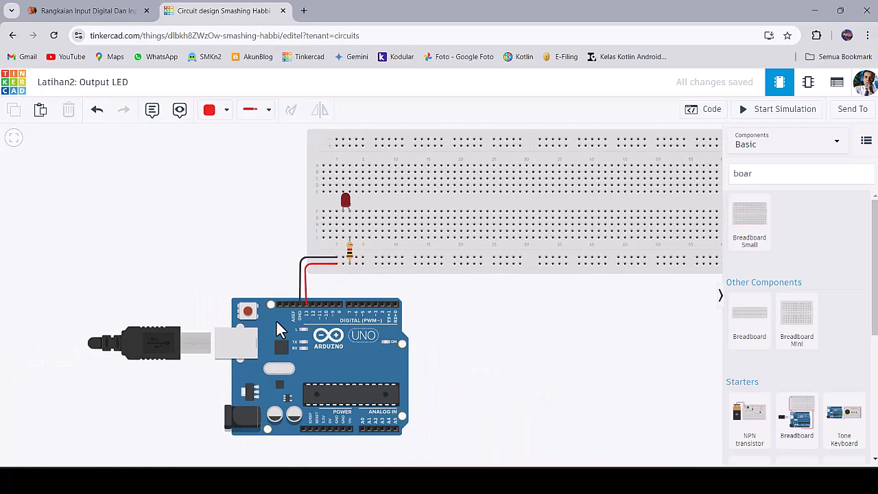
pyautogui.click(345, 199)
pyautogui.click(631, 182)
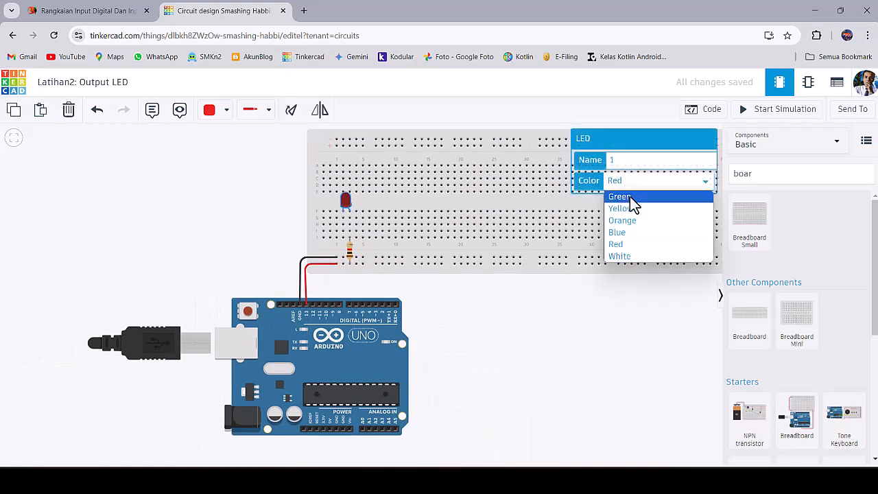
pyautogui.click(630, 198)
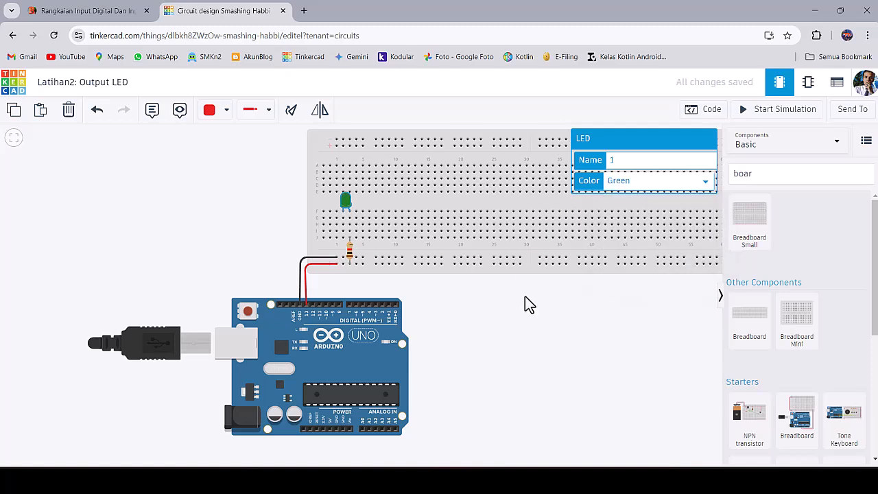
pyautogui.click(529, 321)
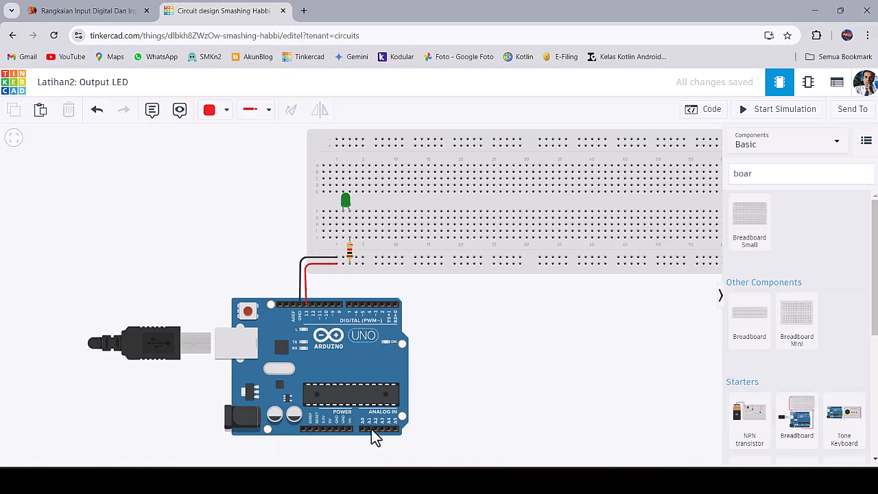
# Step: Run the simulation to check whether the LED lights, and stop it
pyautogui.click(805, 121)
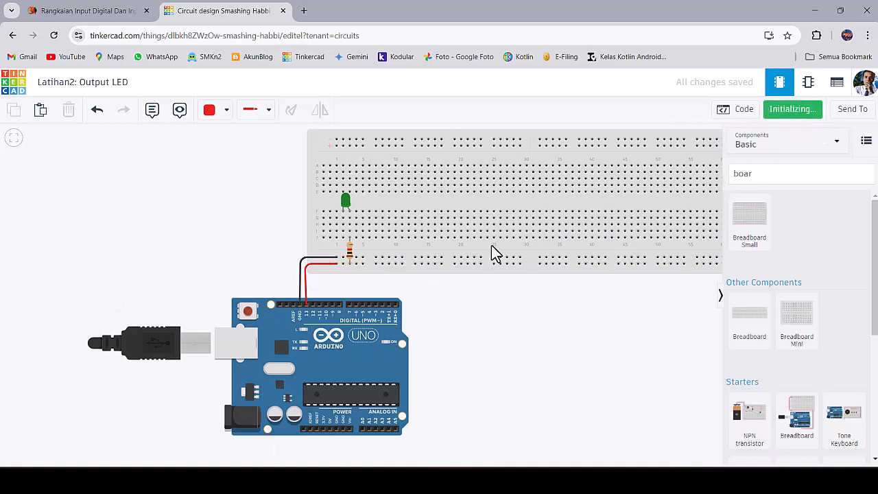
pyautogui.scroll(3, 367, 216)
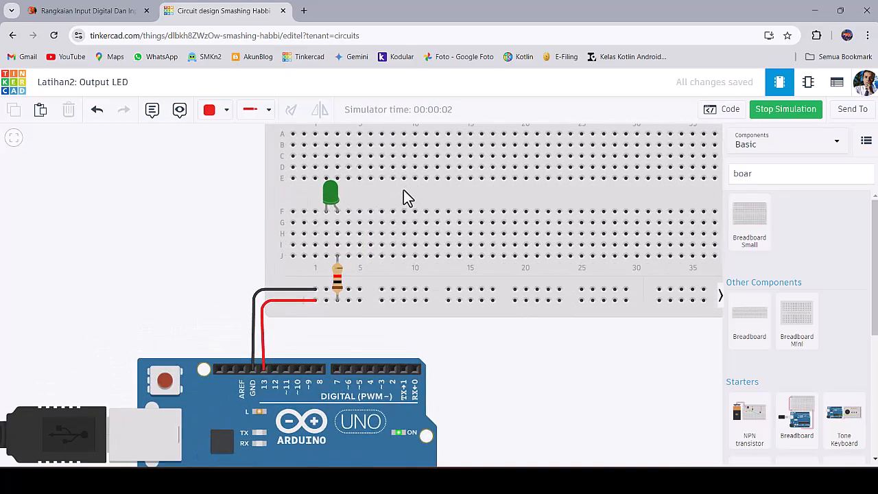
pyautogui.click(800, 116)
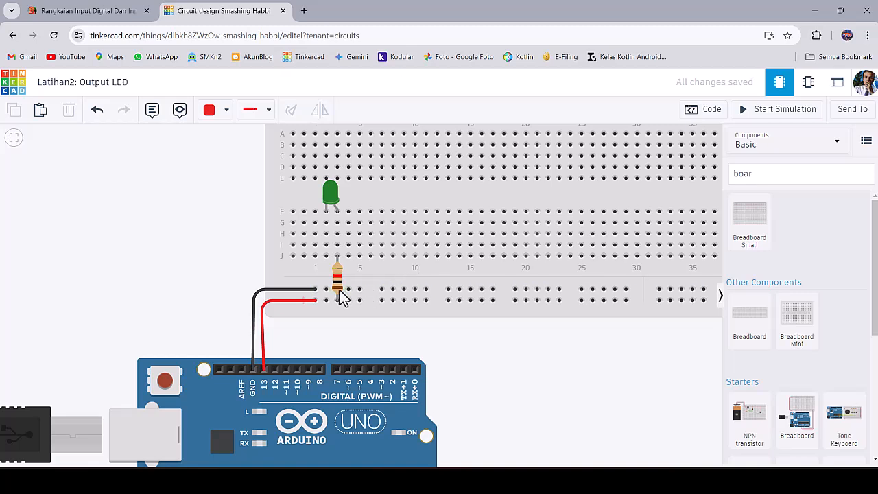
# Step: Wire the lower negative rail to row J in column 2, below the LED's cathode leg, and colour the wire black
pyautogui.scroll(2, 313, 267)
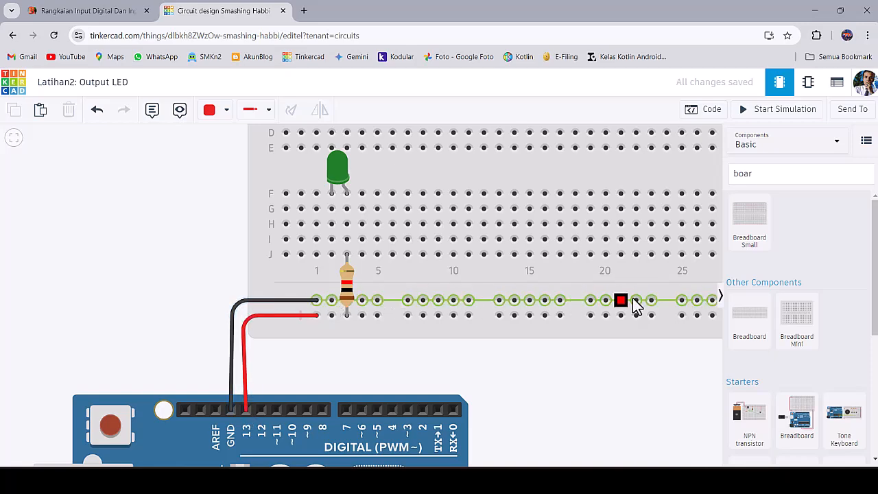
pyautogui.scroll(2, 333, 308)
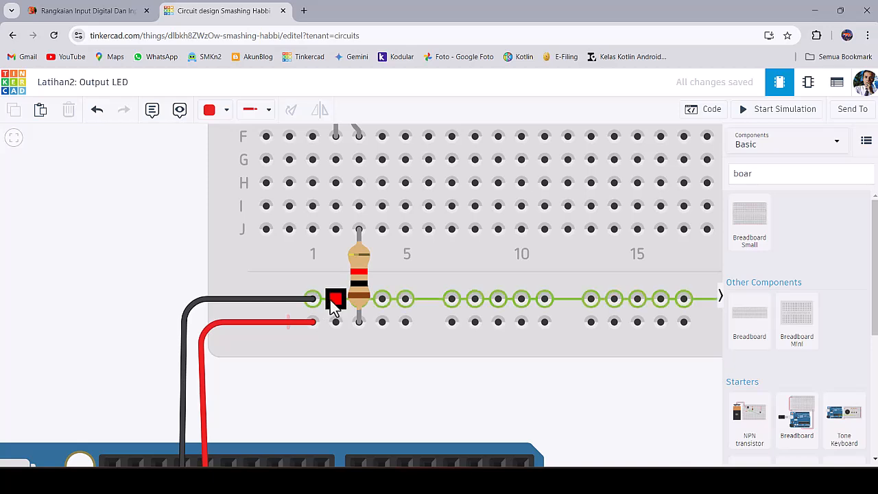
pyautogui.click(335, 298)
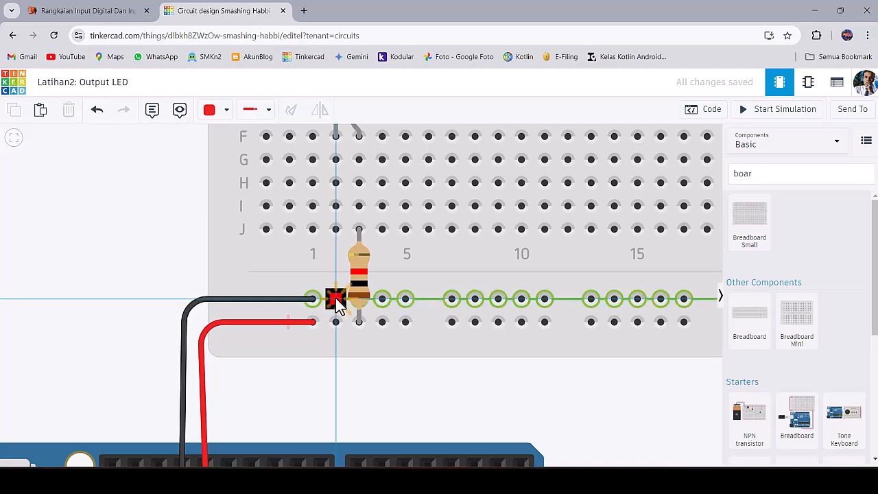
pyautogui.click(336, 230)
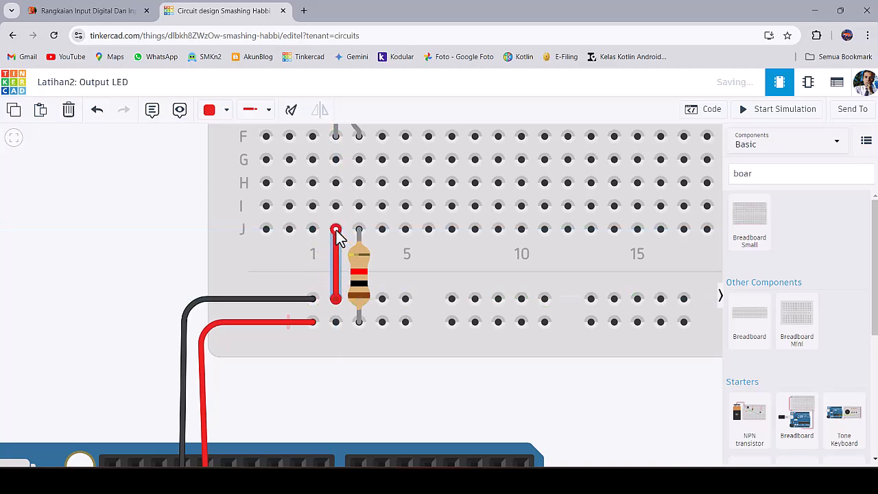
pyautogui.click(226, 111)
pyautogui.click(227, 147)
# Step: Run the simulation and examine the green LED's blinking on the breadboard
pyautogui.scroll(-2, 374, 342)
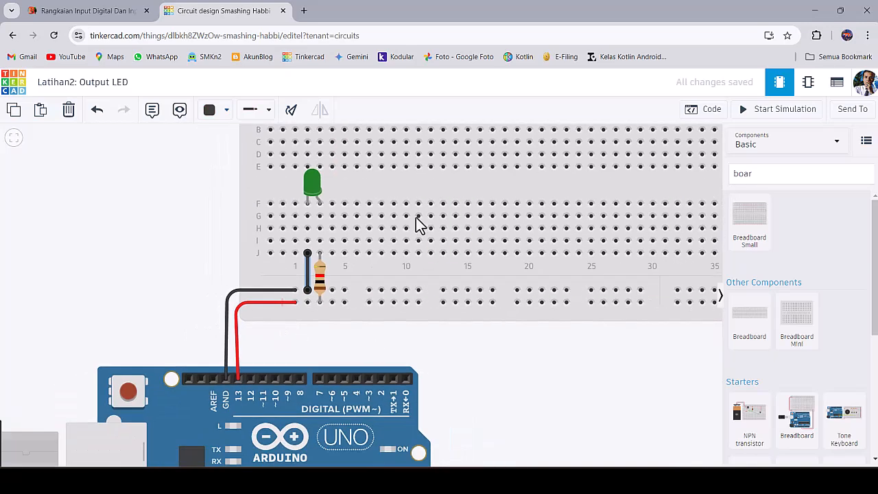
pyautogui.click(786, 111)
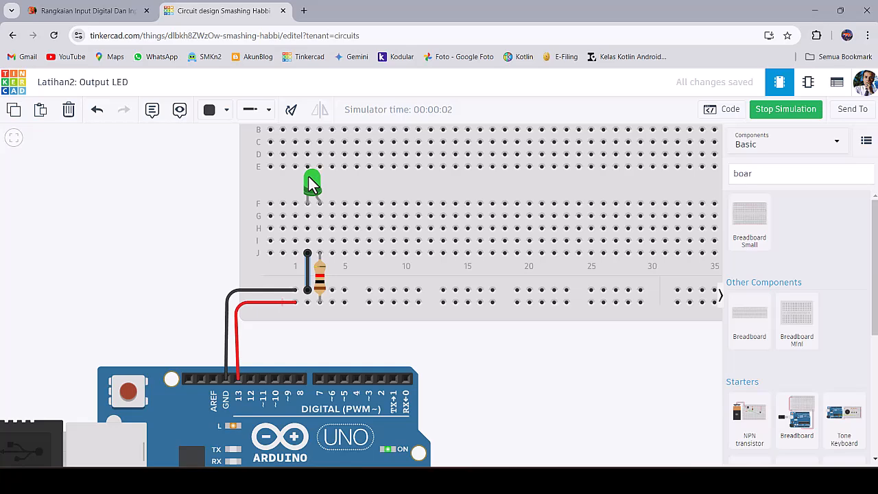
pyautogui.scroll(-2, 311, 181)
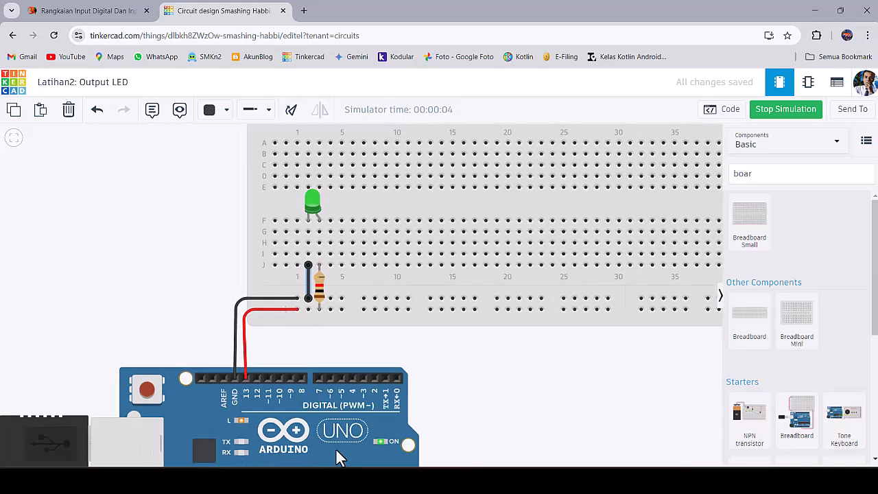
pyautogui.scroll(3, 300, 186)
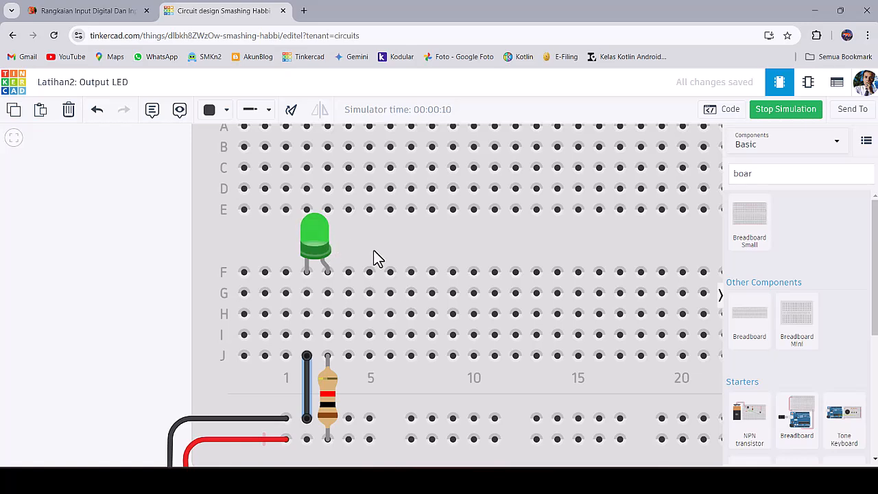
pyautogui.scroll(-2, 388, 232)
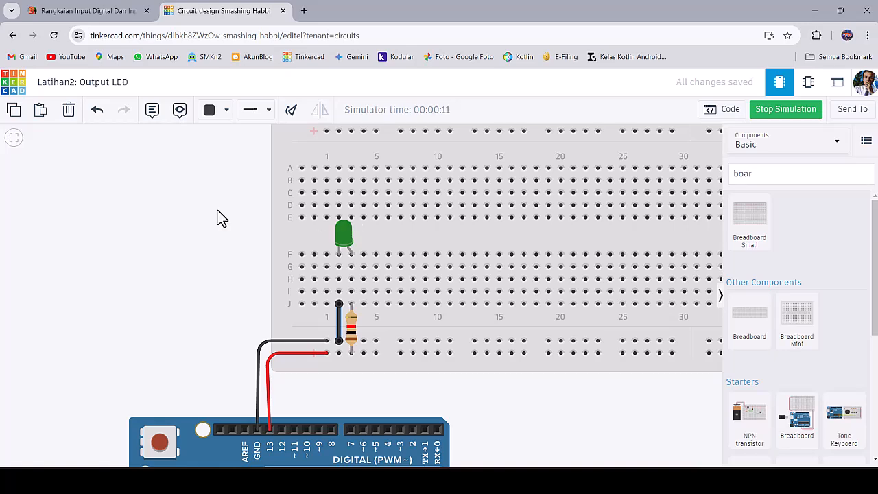
pyautogui.click(218, 216)
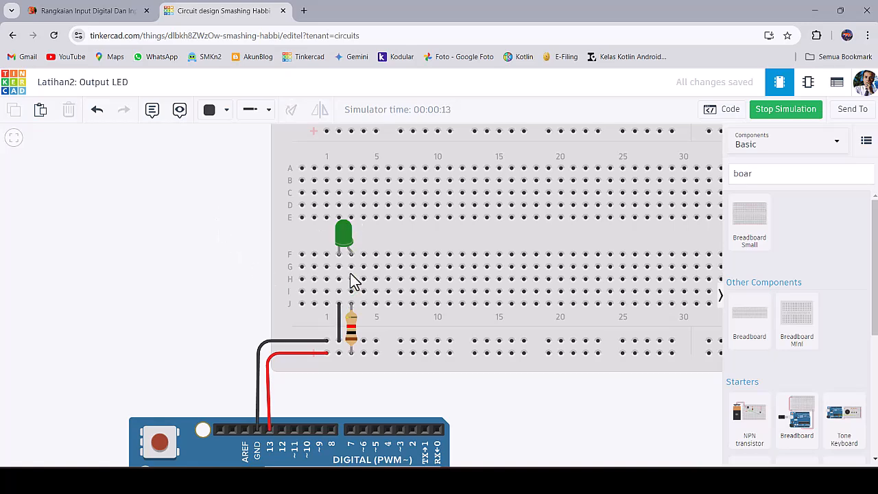
pyautogui.scroll(2, 346, 237)
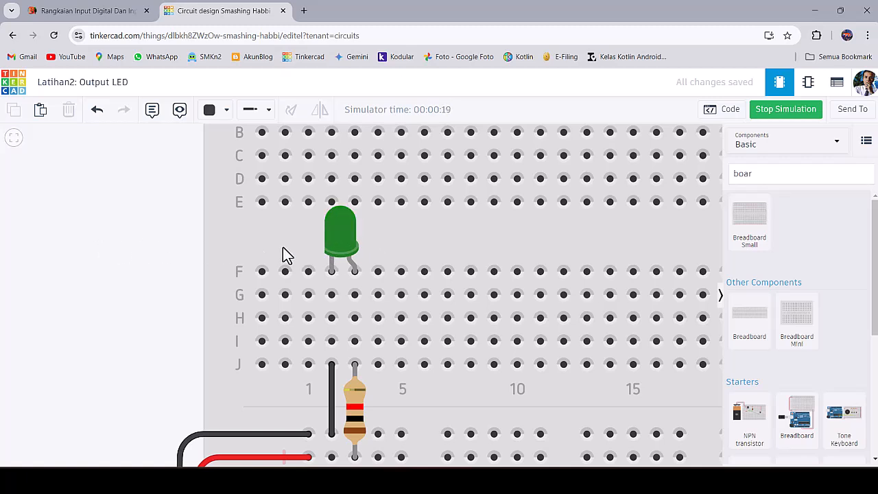
pyautogui.scroll(-1, 336, 259)
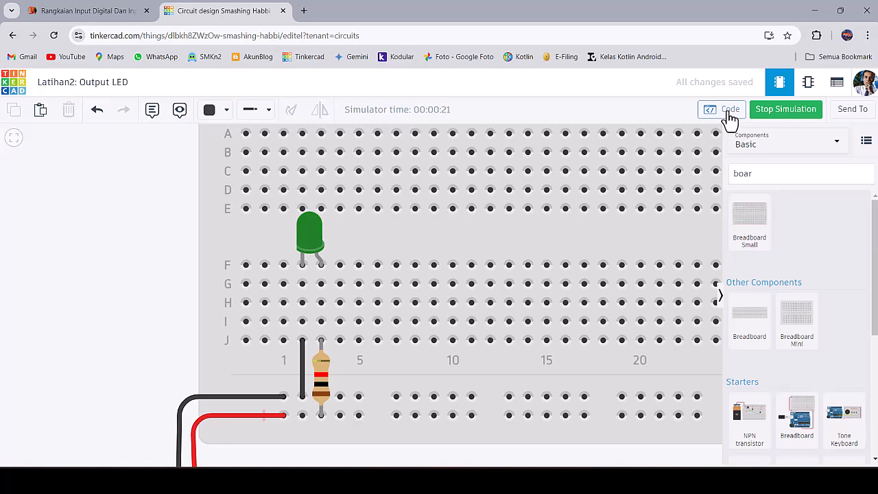
pyautogui.hotkey('ctrl', '+')
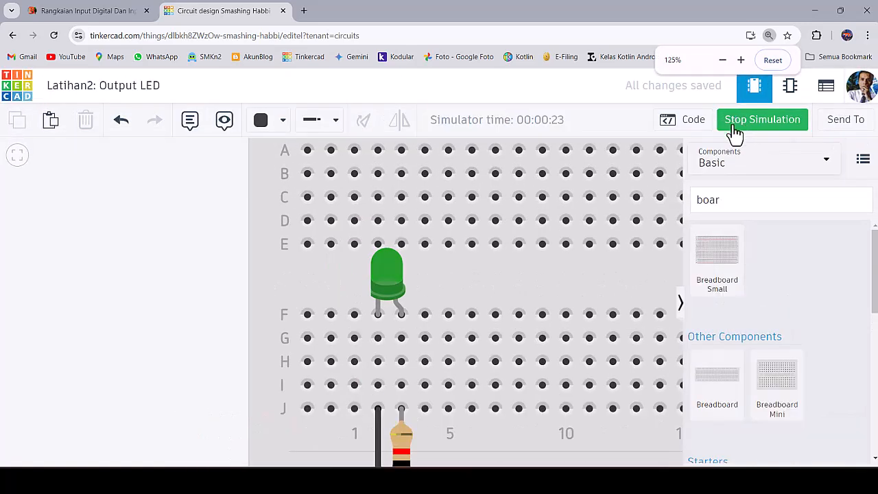
pyautogui.click(650, 139)
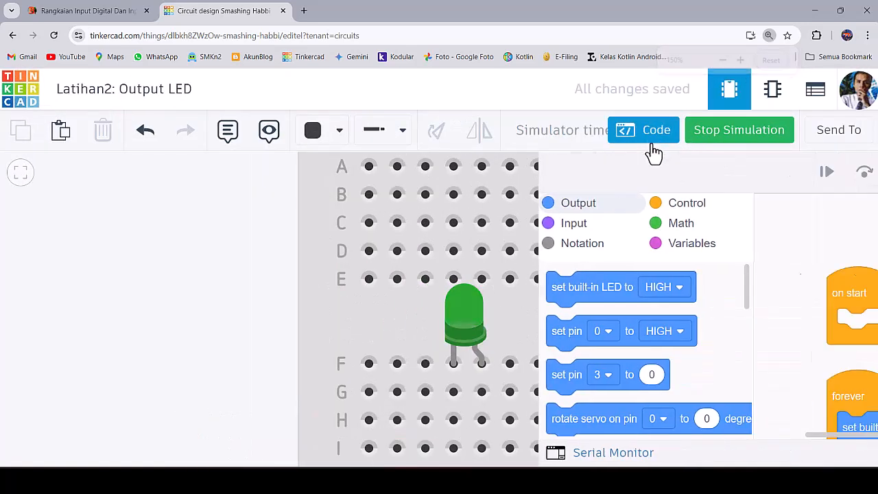
pyautogui.scroll(-3, 318, 216)
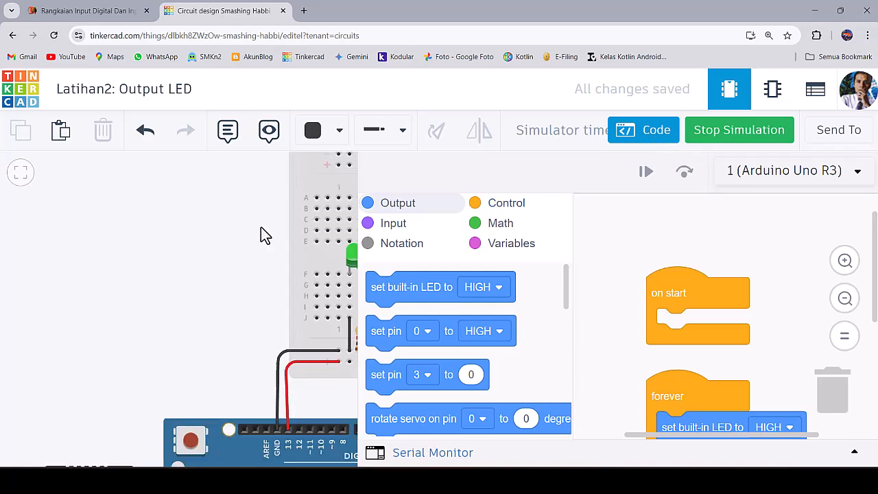
pyautogui.click(677, 134)
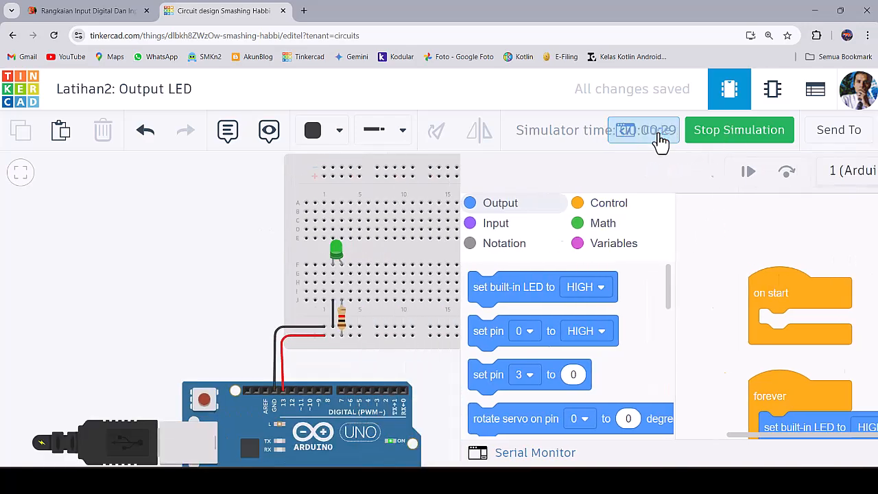
pyautogui.hotkey('ctrl', '-')
pyautogui.hotkey('ctrl', '-')
pyautogui.hotkey('ctrl', '-')
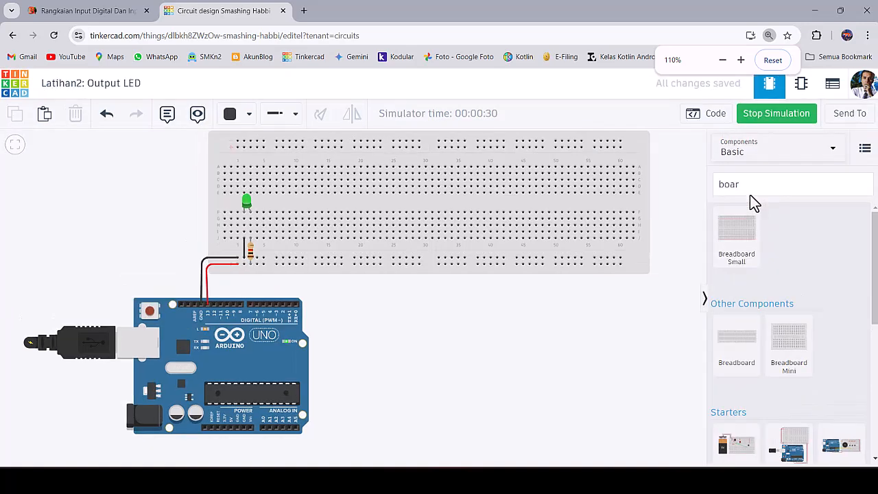
# Step: Set the first built-in LED block in the forever loop to LOW and the second to HIGH, and test-run the simulation
pyautogui.click(727, 112)
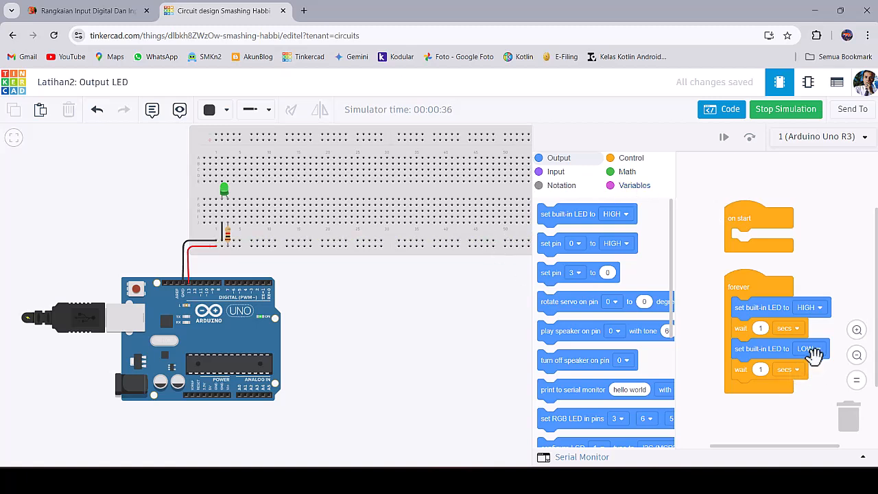
pyautogui.scroll(2, 816, 362)
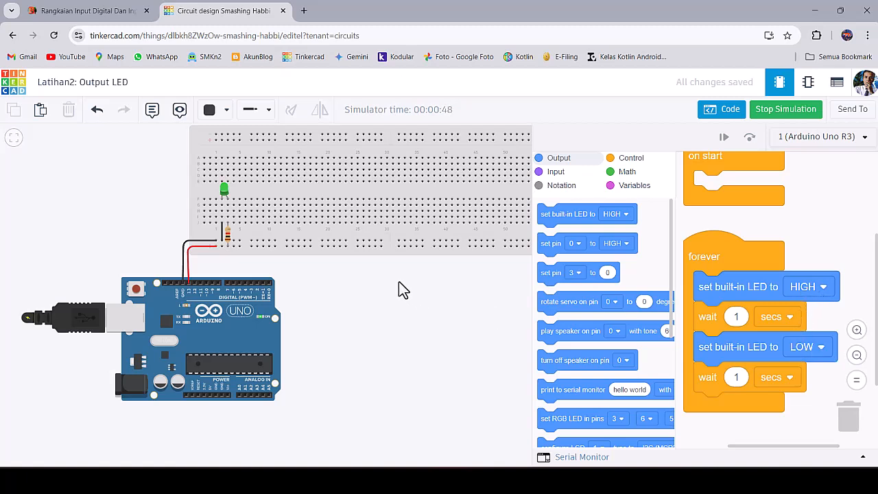
pyautogui.click(819, 289)
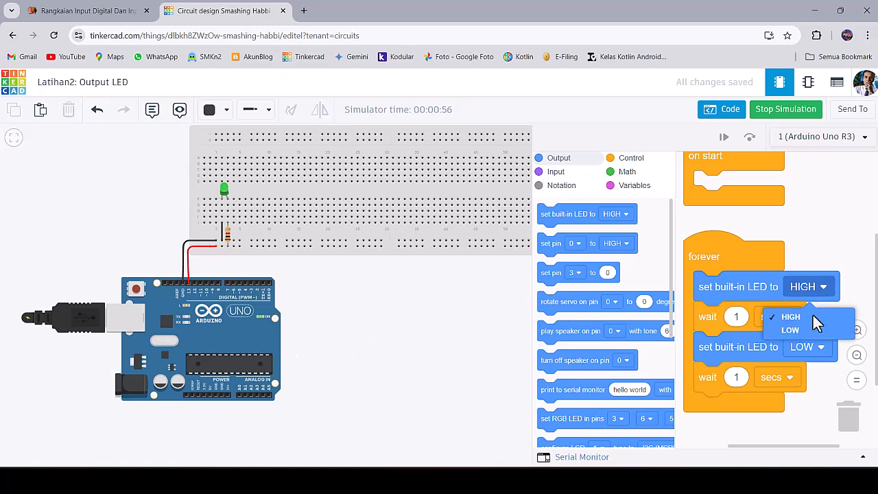
pyautogui.click(782, 111)
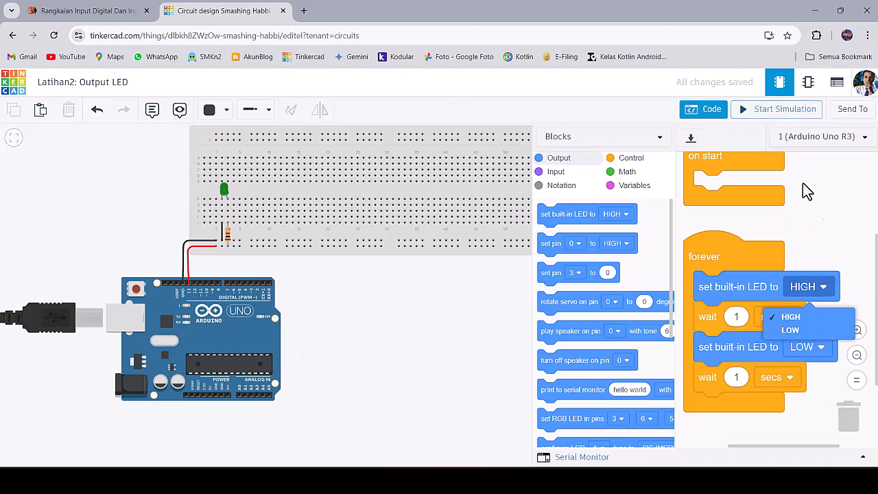
pyautogui.click(816, 349)
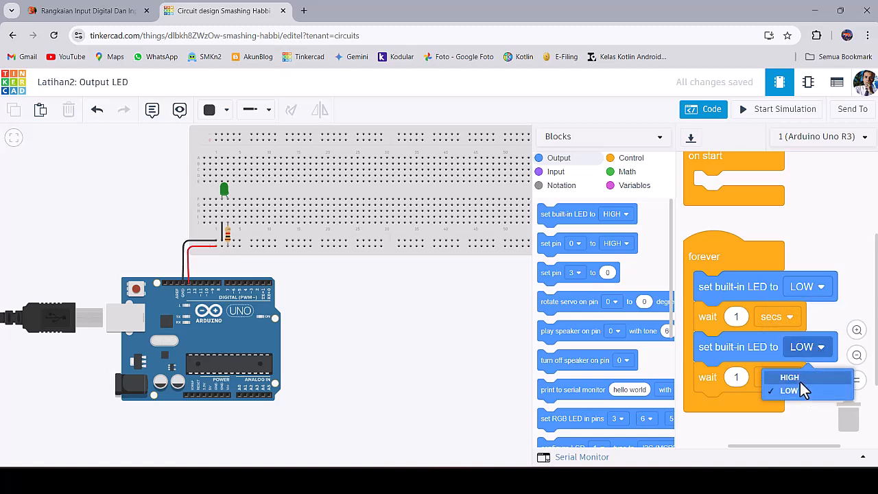
pyautogui.click(798, 379)
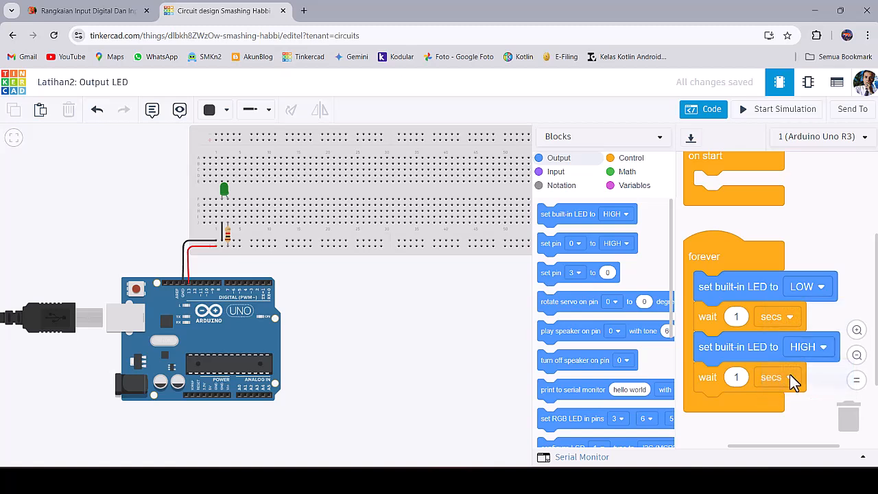
pyautogui.click(798, 118)
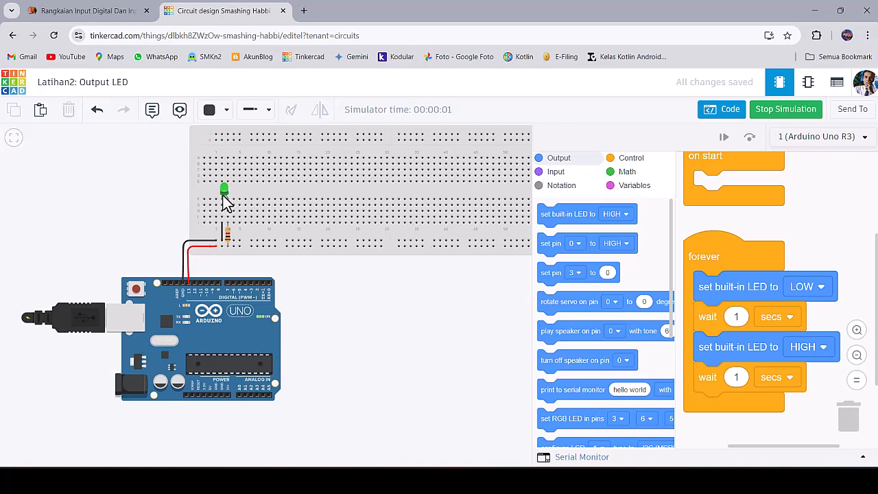
pyautogui.click(782, 109)
# Step: Set the first wait block to 5 secs and the second to 2 secs, and run the simulation
pyautogui.scroll(2, 813, 336)
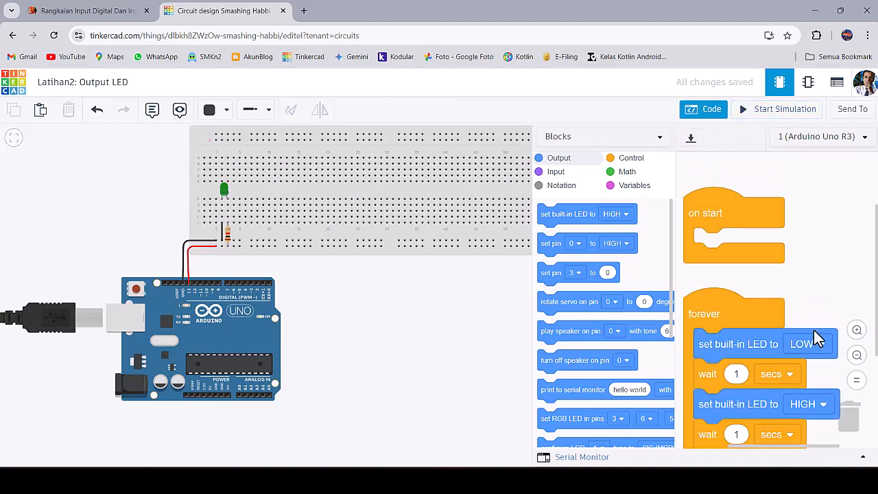
pyautogui.scroll(-4, 782, 308)
pyautogui.scroll(1, 772, 294)
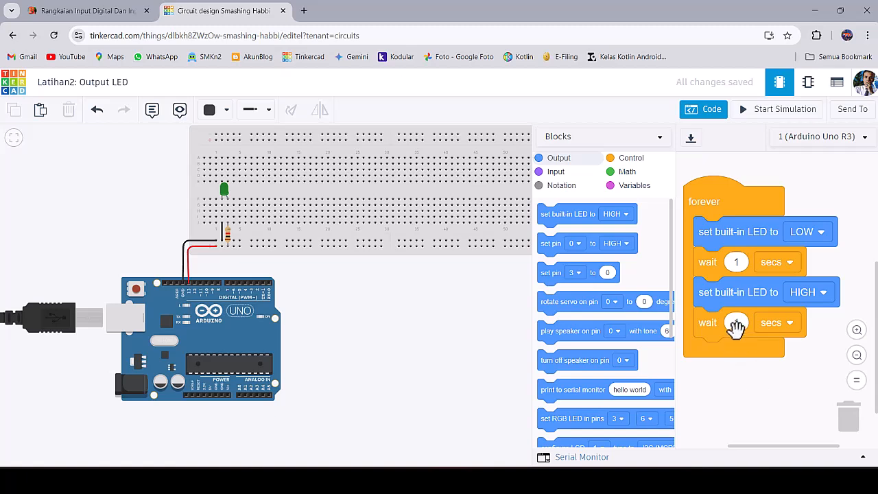
pyautogui.click(738, 262)
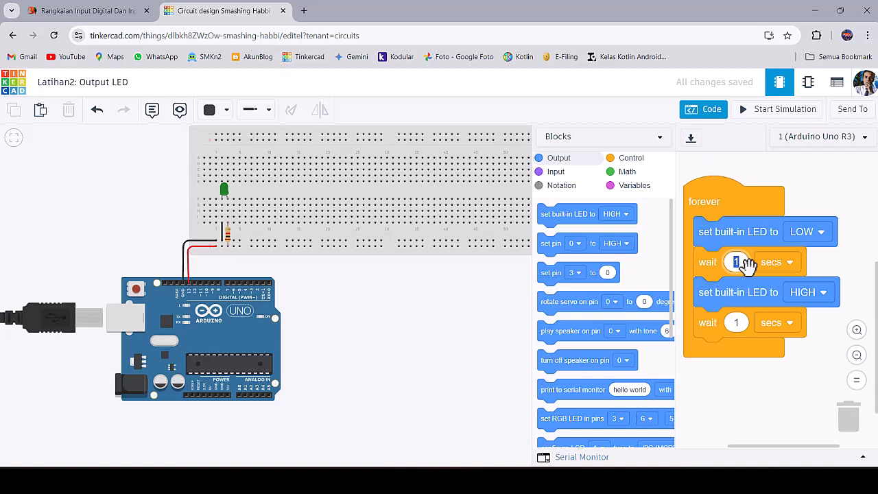
pyautogui.write('10')
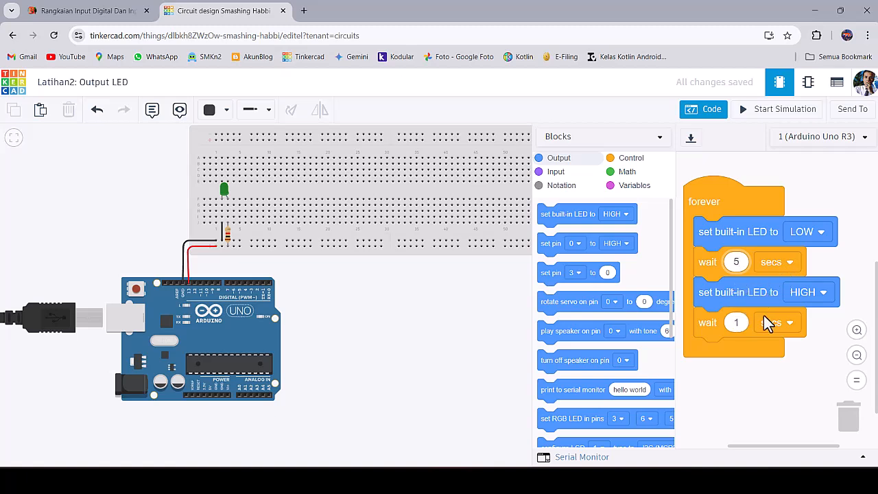
pyautogui.click(736, 324)
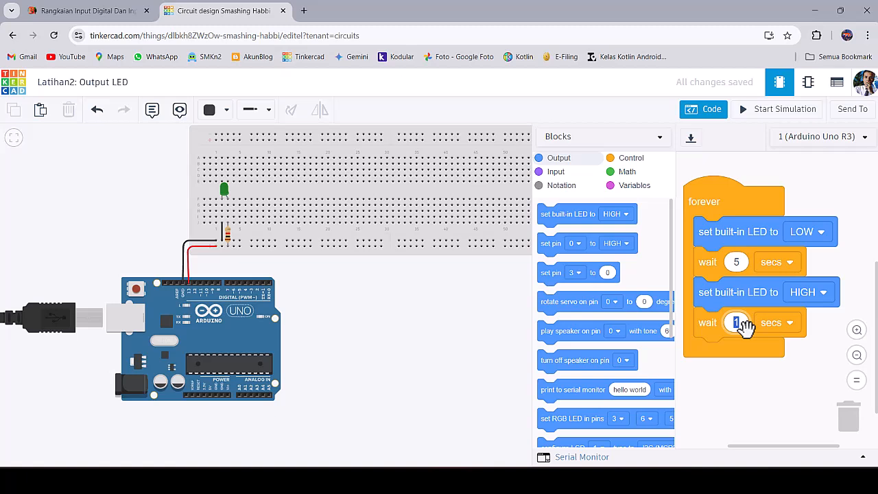
pyautogui.click(777, 110)
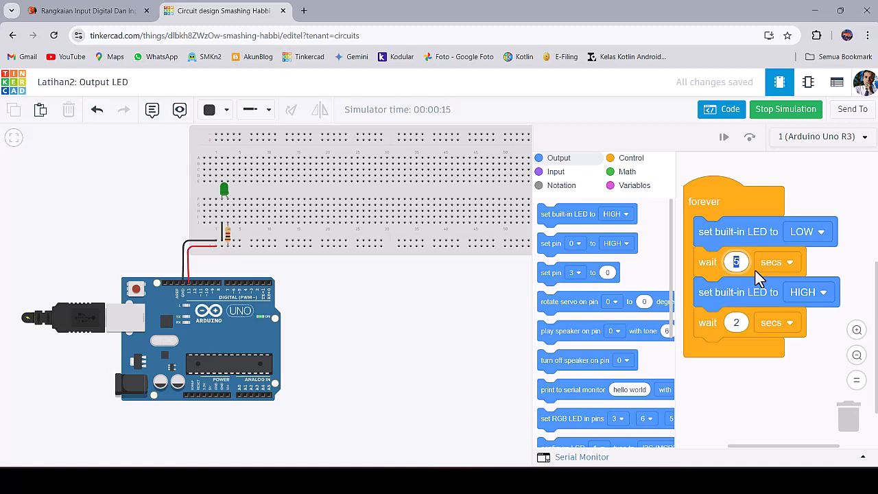
# Step: Set both wait blocks to 0.5 secs and run the simulation to examine the green LED's blinking
pyautogui.write('0.5')
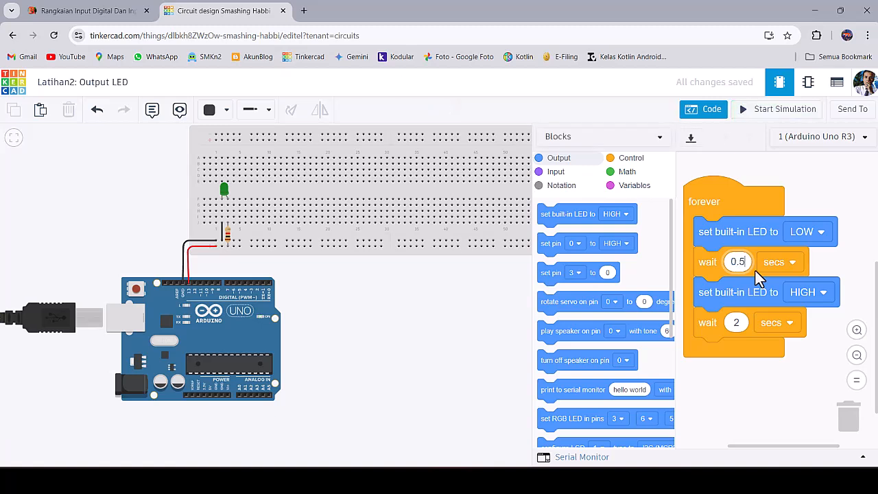
pyautogui.click(737, 323)
pyautogui.write('0.5')
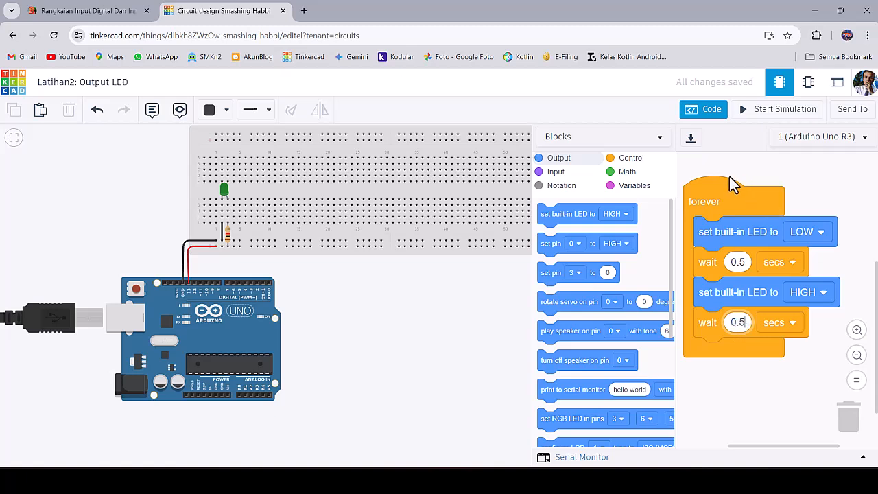
pyautogui.click(774, 113)
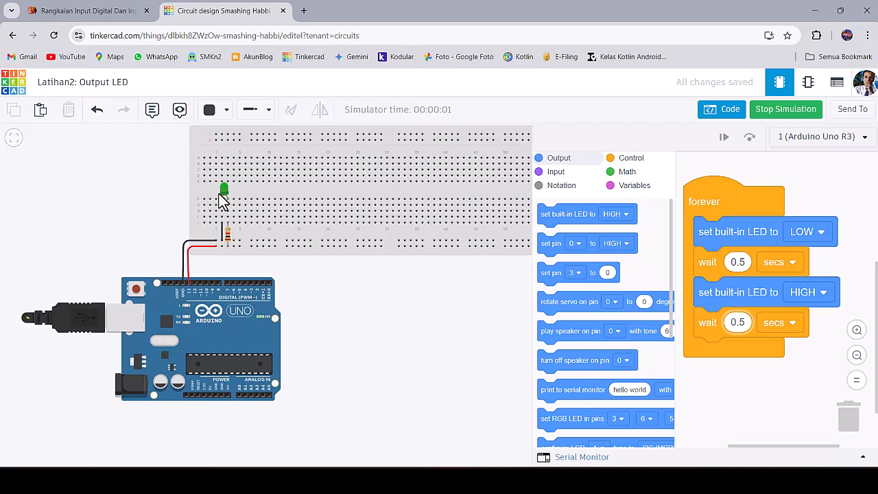
pyautogui.scroll(5, 223, 199)
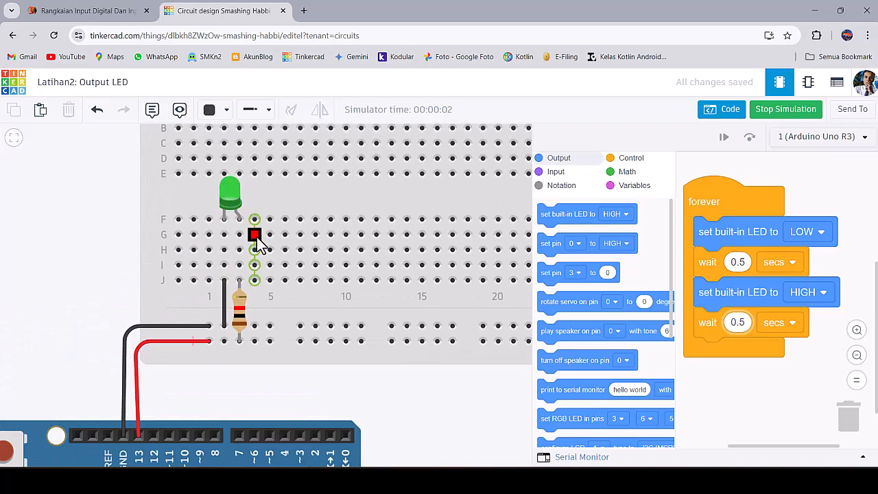
# Step: Set both wait blocks in the forever loop to 0.1 secs, and run and stop the simulation
pyautogui.click(737, 263)
pyautogui.write('0.1')
pyautogui.click(739, 323)
pyautogui.click(746, 325)
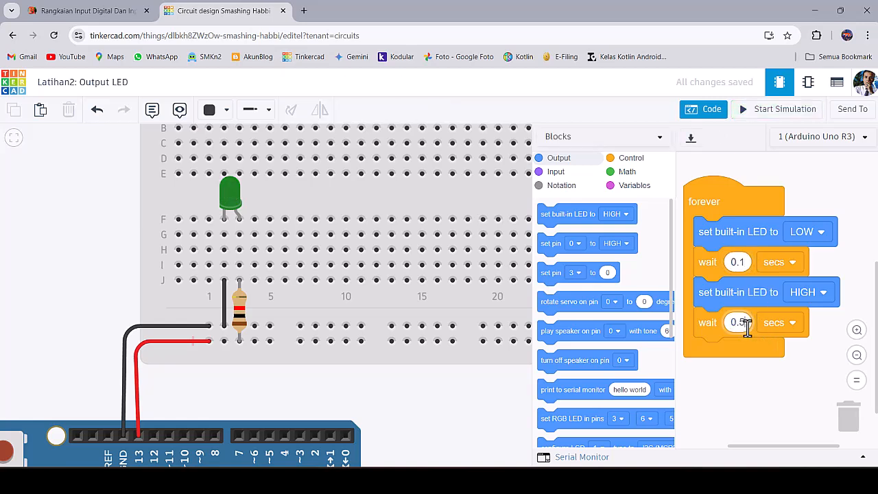
pyautogui.click(782, 110)
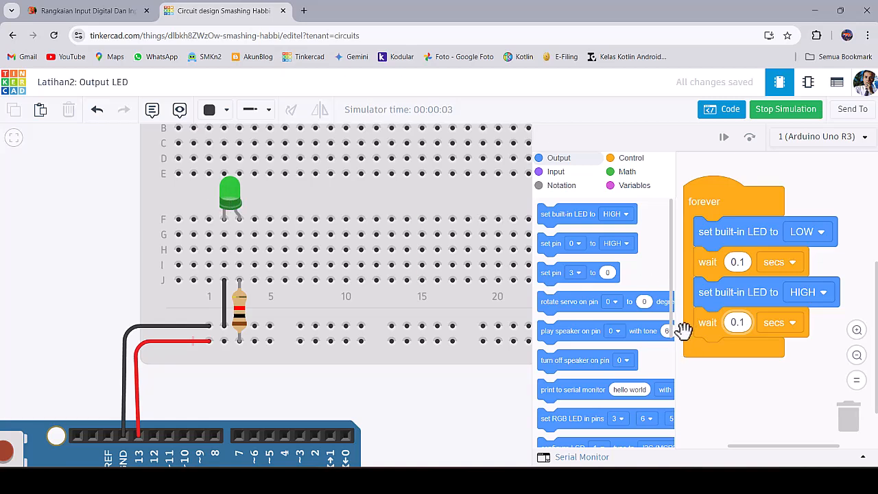
pyautogui.click(785, 109)
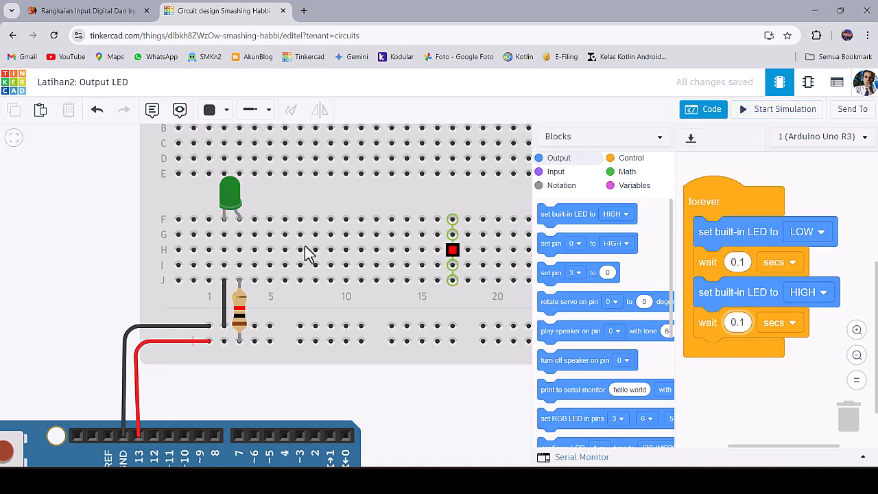
# Step: Switch the code editor from Blocks to Text mode, accepting the loss of the blocks, and enlarge the page
pyautogui.click(635, 142)
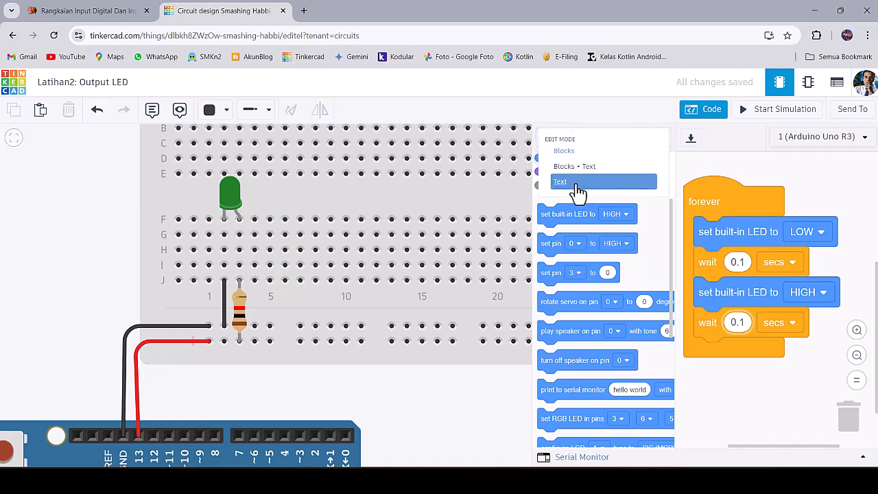
pyautogui.click(578, 182)
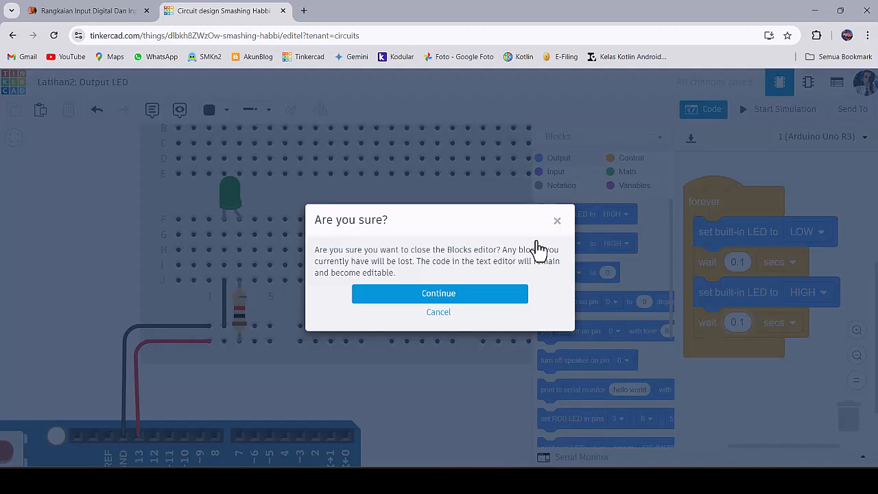
pyautogui.click(458, 295)
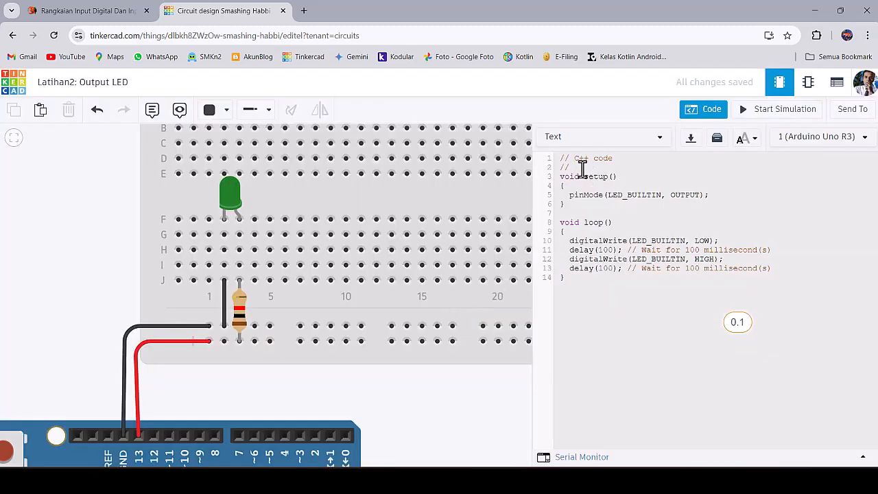
pyautogui.hotkey('ctrl', '+')
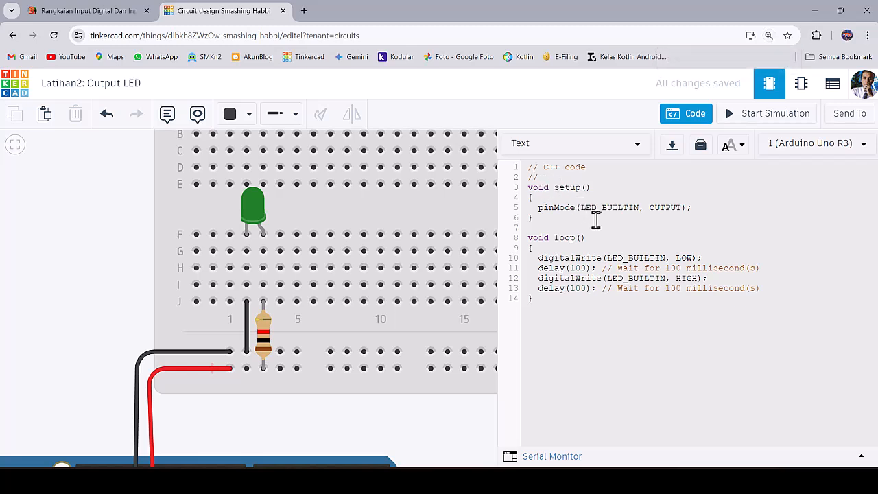
pyautogui.click(255, 206)
pyautogui.click(94, 255)
pyautogui.click(686, 113)
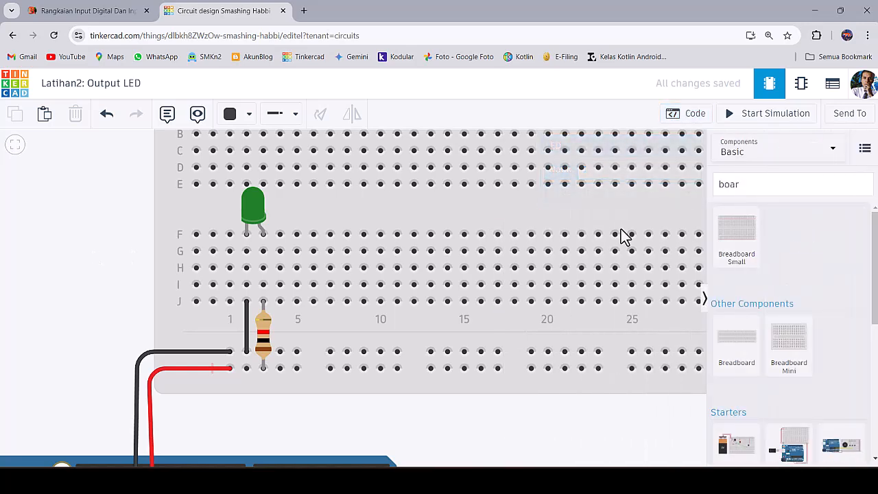
pyautogui.click(688, 118)
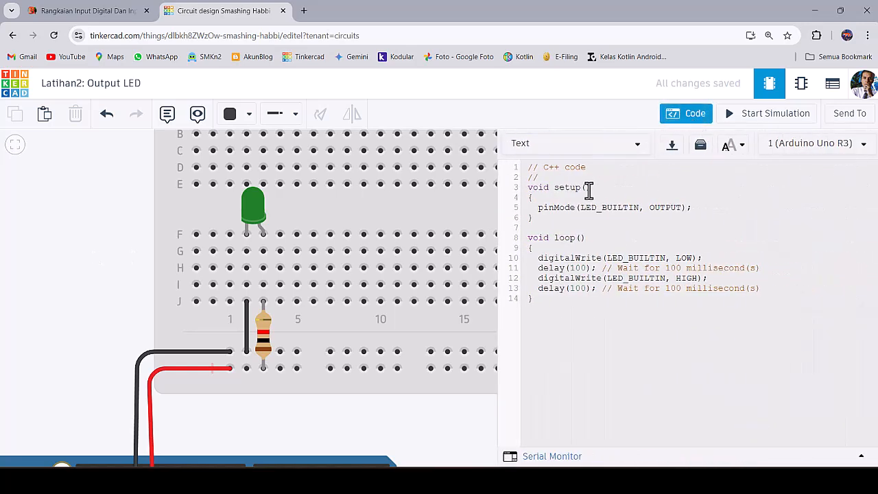
# Step: Replace the comment lines above void setup() with the beginning of a variable declaration, int led_
pyautogui.moveTo(547, 178); pyautogui.dragTo(530, 168)
pyautogui.press('BackSpace')
pyautogui.press('Return')
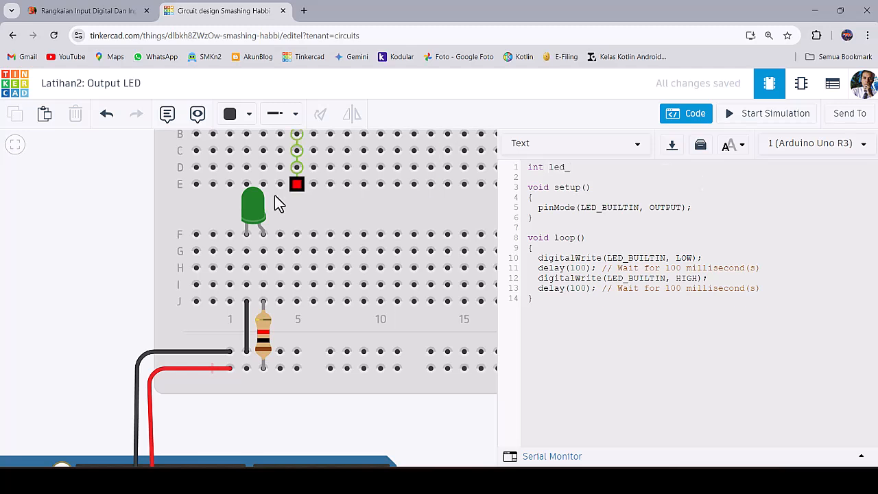
pyautogui.click(250, 209)
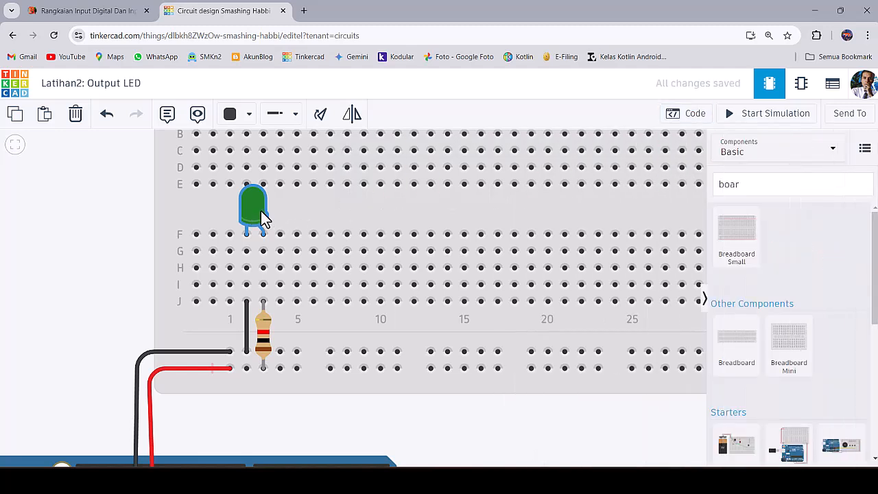
pyautogui.click(580, 233)
pyautogui.click(497, 233)
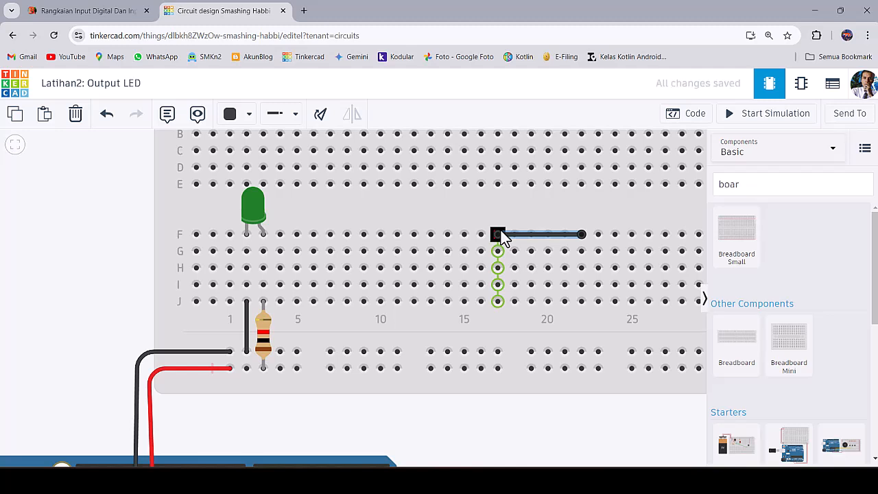
pyautogui.press('Escape')
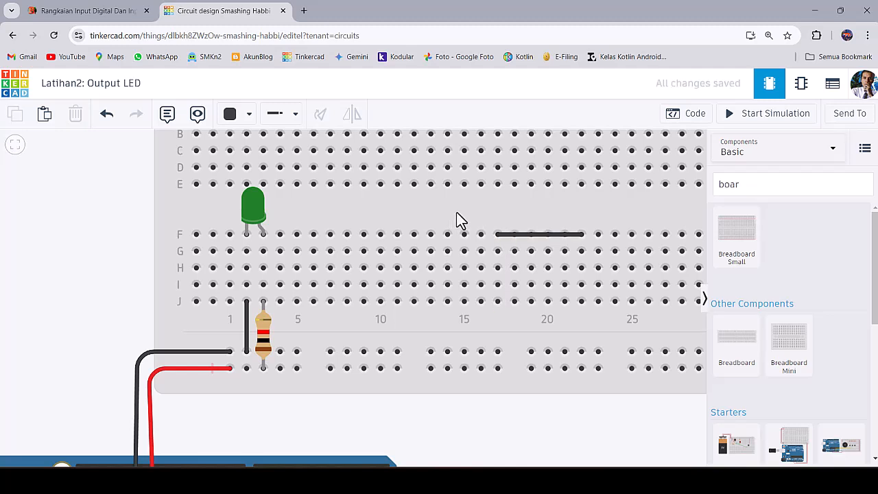
pyautogui.hotkey('ctrl', 'z')
# Step: Name the green LED on the breadboard led_green
pyautogui.click(255, 209)
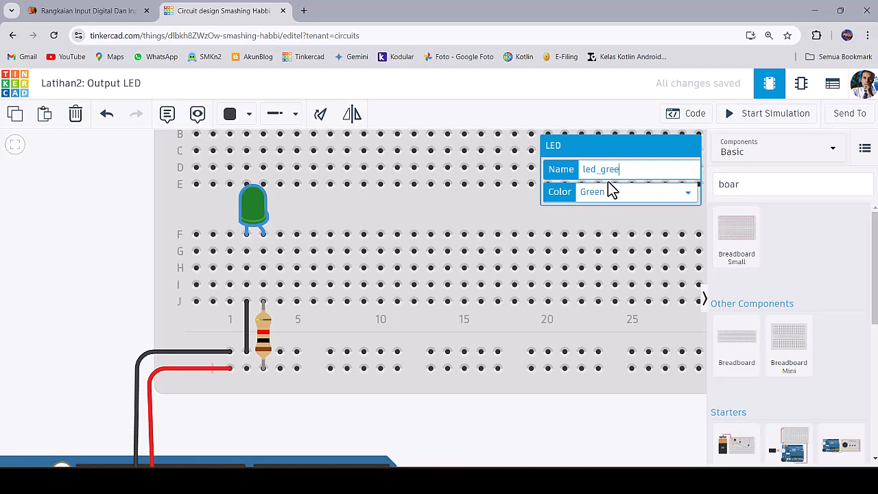
pyautogui.click(493, 432)
pyautogui.write('r')
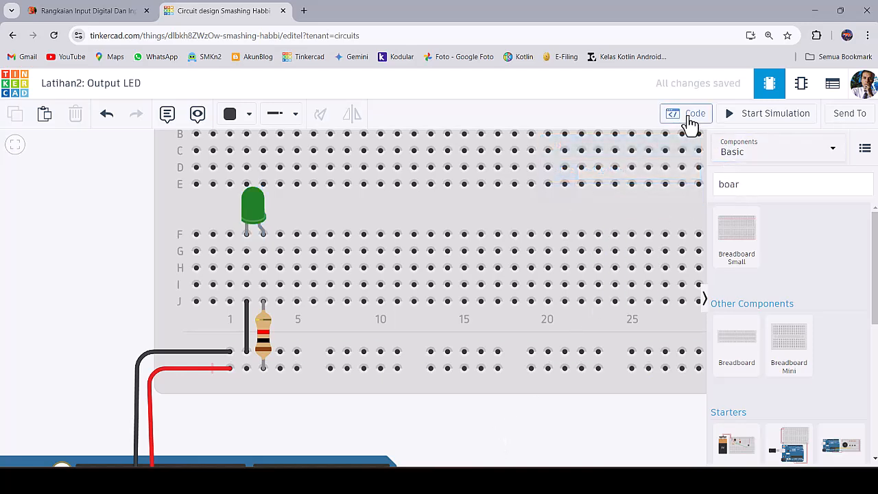
# Step: Complete the declaration in line 1 of the code as int led_green = 13; to match the LED's Arduino pin
pyautogui.click(685, 114)
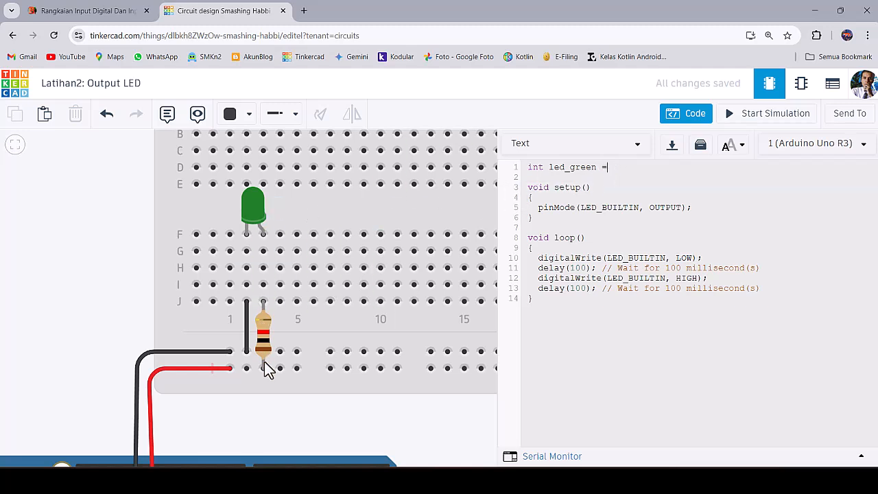
pyautogui.scroll(-3, 151, 402)
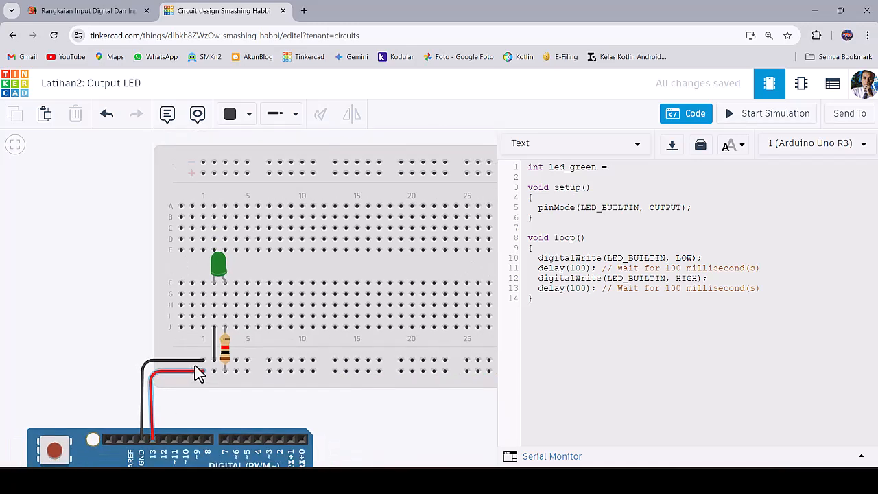
pyautogui.scroll(1, 162, 408)
pyautogui.write('13;')
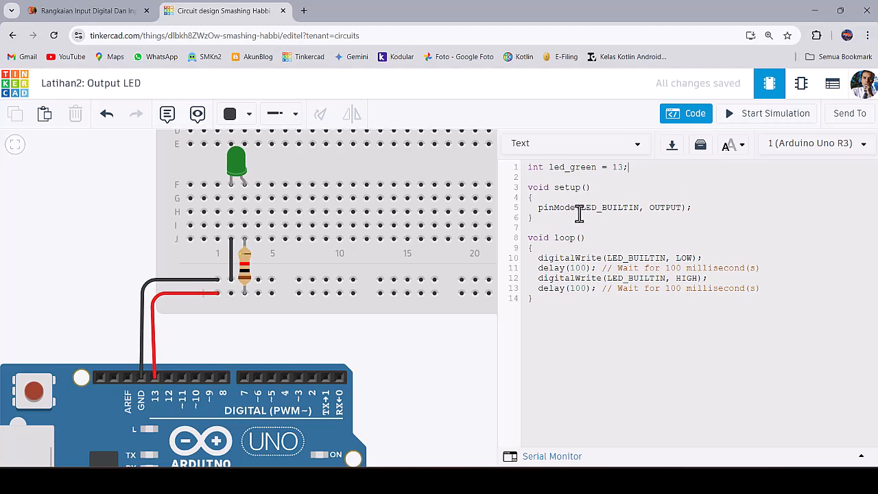
# Step: Replace LED_BUILTIN with led_green in the pinMode call of void setup(), and copy that variable name
pyautogui.moveTo(639, 209); pyautogui.dragTo(583, 209)
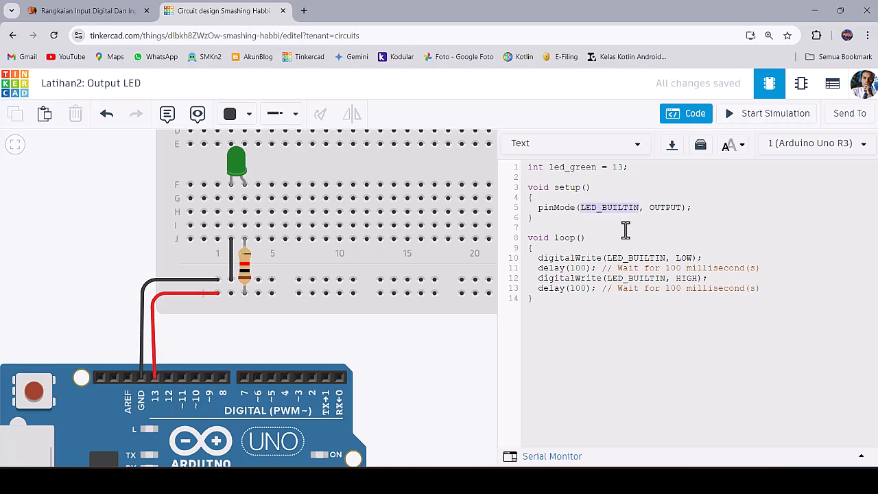
pyautogui.write('led_gre')
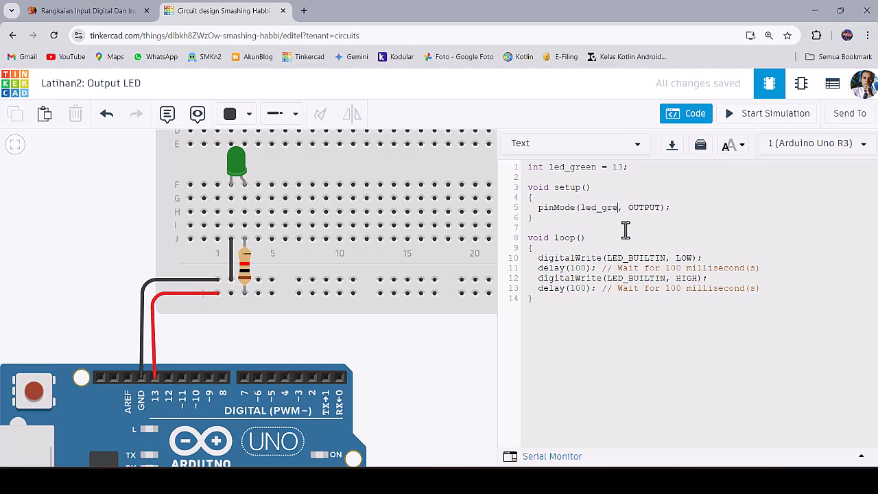
pyautogui.write('en')
pyautogui.doubleClick(616, 207)
pyautogui.hotkey('ctrl', 'c')
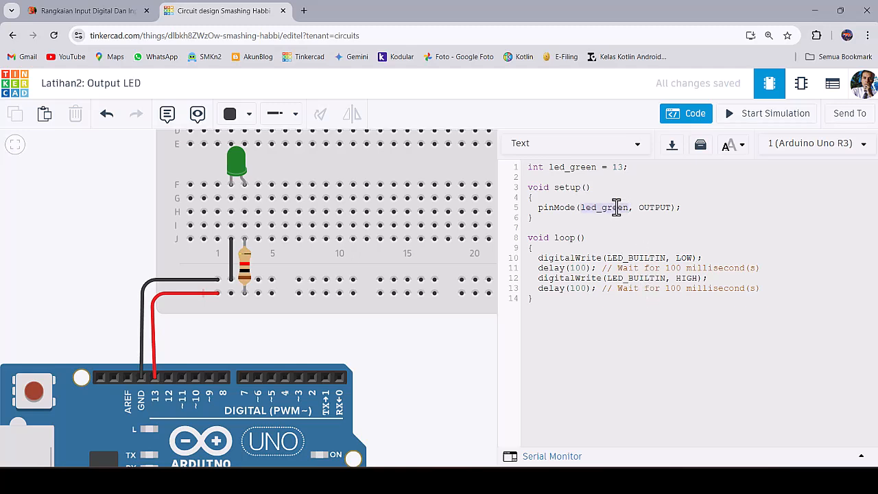
# Step: Replace LED_BUILTIN with the copied led_green in both digitalWrite calls of void loop()
pyautogui.click(645, 258)
pyautogui.doubleClick(645, 258)
pyautogui.hotkey('ctrl', 'v')
pyautogui.doubleClick(632, 280)
pyautogui.hotkey('ctrl', 'v')
pyautogui.click(771, 267)
pyautogui.moveTo(771, 267)
pyautogui.mouseDown()
pyautogui.moveTo(770, 258)
pyautogui.moveTo(768, 273)
pyautogui.mouseUp()
pyautogui.press('BackSpace')
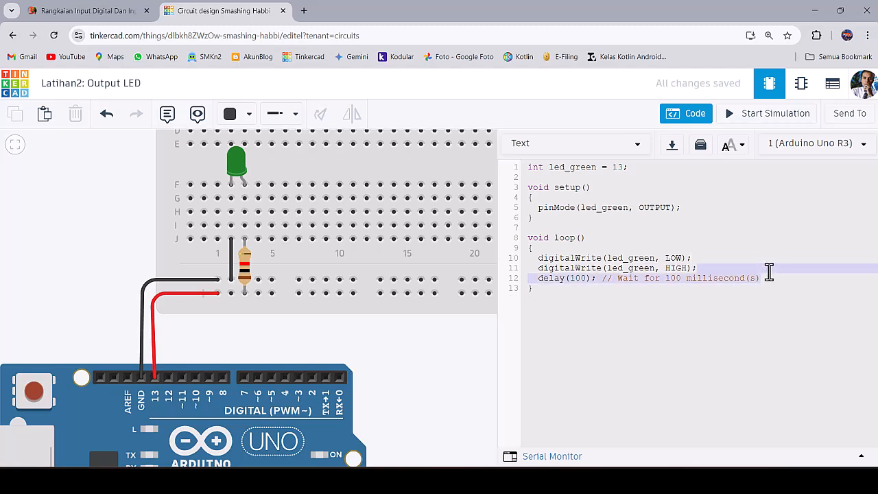
pyautogui.hotkey('ctrl', 'z')
pyautogui.click(754, 318)
# Step: Insert a blank line after the first delay in void loop() and enlarge the page to 125%
pyautogui.click(772, 267)
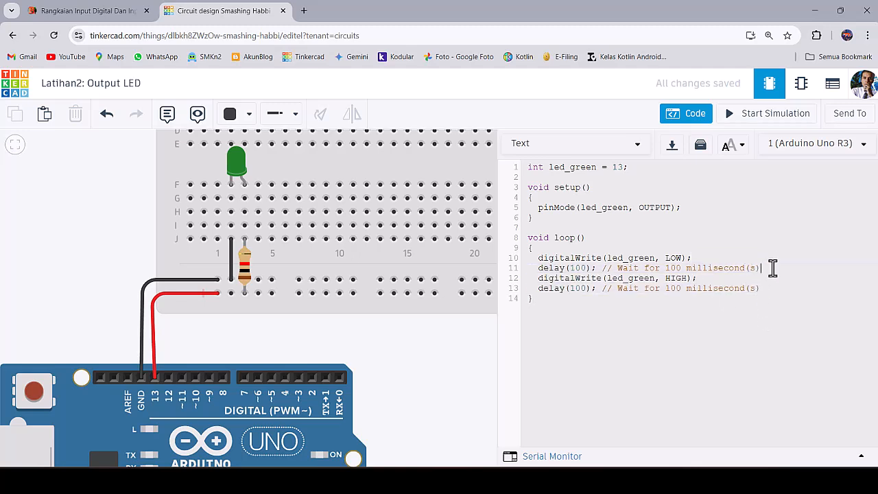
pyautogui.press('Return')
pyautogui.hotkey('ctrl', '+')
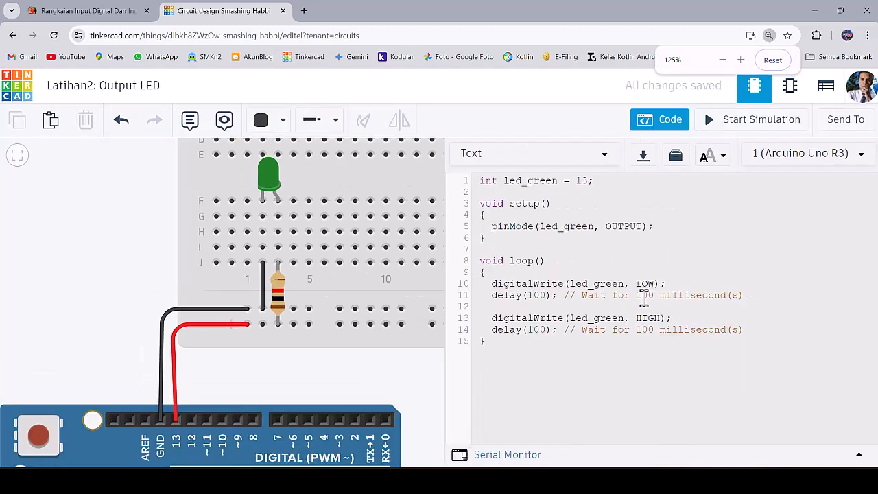
# Step: Examine the LOW and HIGH digitalWrite calls and the delay between them in void loop()
pyautogui.moveTo(569, 283); pyautogui.dragTo(625, 285)
pyautogui.click(636, 284)
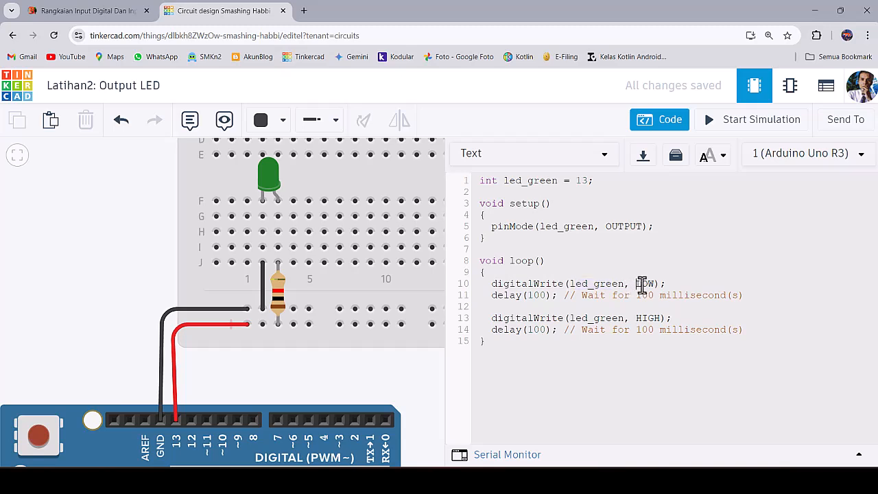
pyautogui.doubleClick(534, 294)
pyautogui.moveTo(507, 319); pyautogui.dragTo(534, 314)
pyautogui.click(577, 319)
pyautogui.click(646, 317)
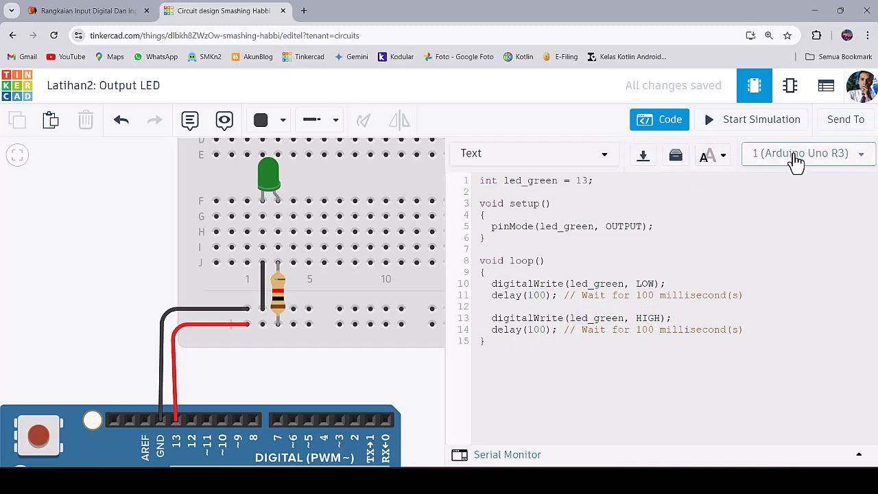
pyautogui.click(766, 127)
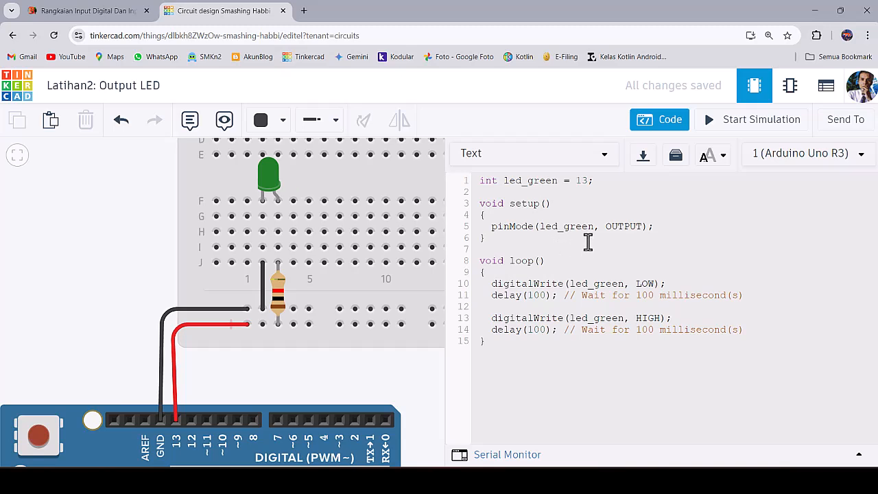
pyautogui.click(761, 121)
# Step: Compare the led_green name in the declaration with its uses in pinMode and both digitalWrite calls
pyautogui.doubleClick(570, 227)
pyautogui.doubleClick(547, 181)
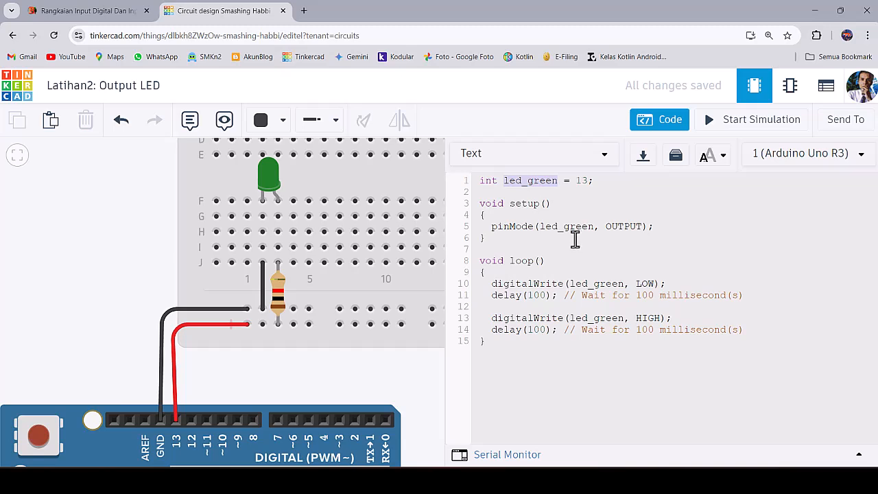
pyautogui.doubleClick(571, 226)
pyautogui.doubleClick(532, 181)
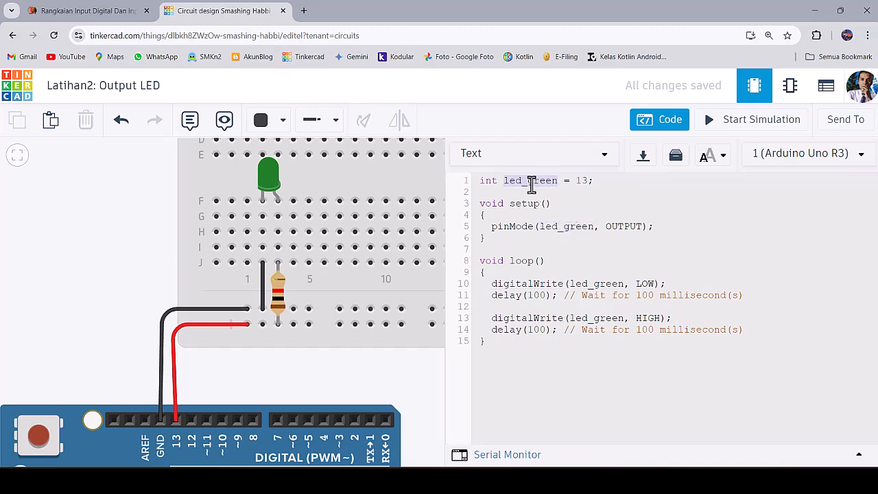
pyautogui.click(571, 227)
pyautogui.doubleClick(571, 227)
pyautogui.click(593, 283)
pyautogui.doubleClick(594, 284)
pyautogui.click(602, 318)
pyautogui.doubleClick(603, 319)
# Step: Run the simulation to observe the green LED, dismiss the debugger help, and stop the simulation
pyautogui.click(758, 126)
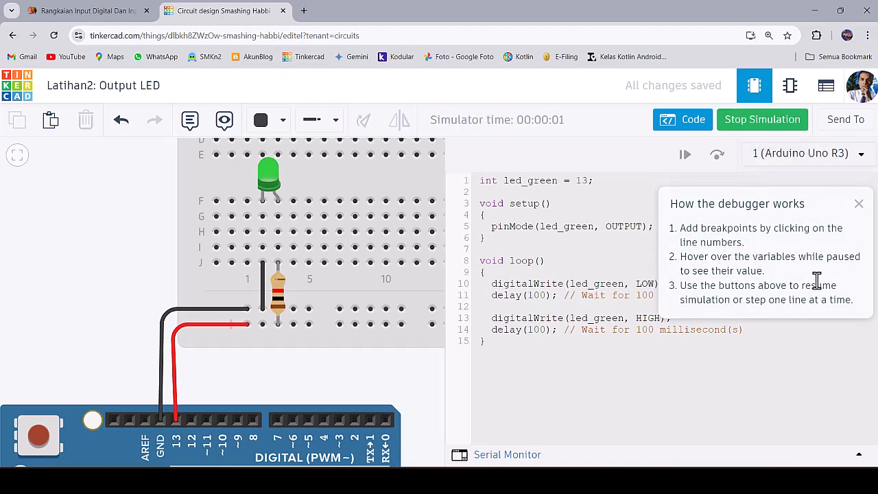
pyautogui.click(858, 207)
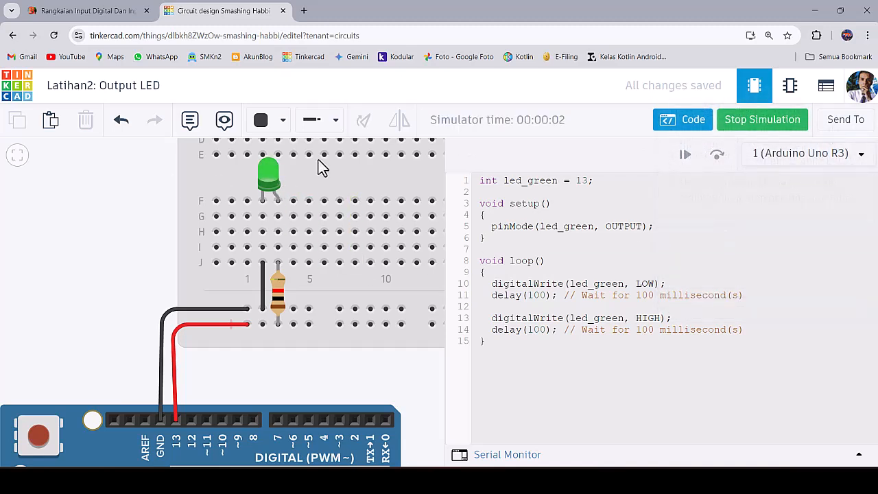
pyautogui.click(546, 299)
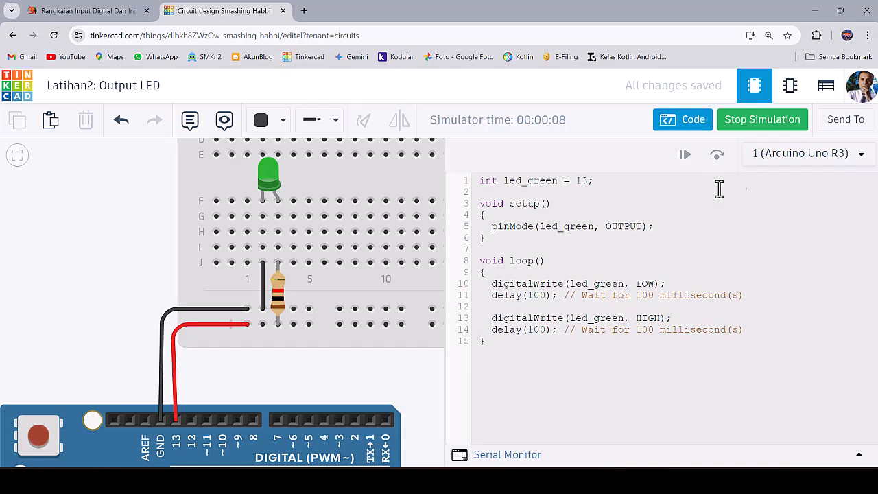
pyautogui.click(744, 126)
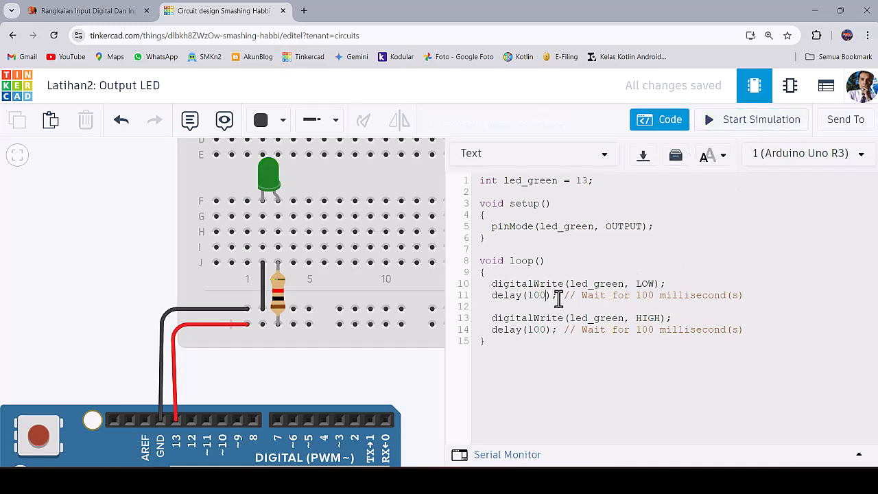
# Step: Set both delays in void loop() to 1000 and test the blinking in a short simulation
pyautogui.write('00')
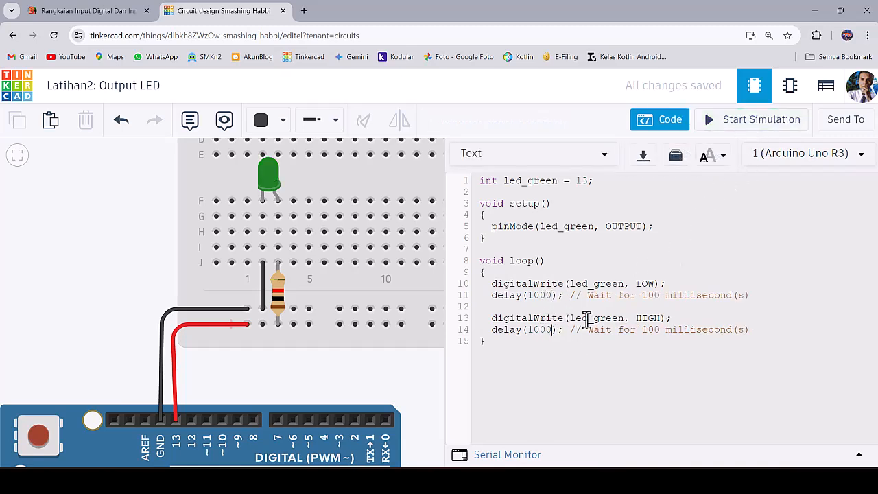
pyautogui.click(759, 121)
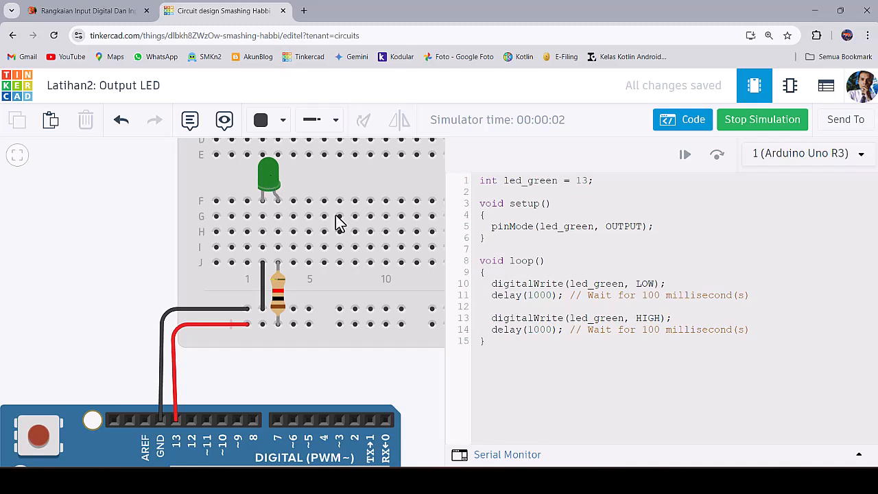
pyautogui.click(772, 125)
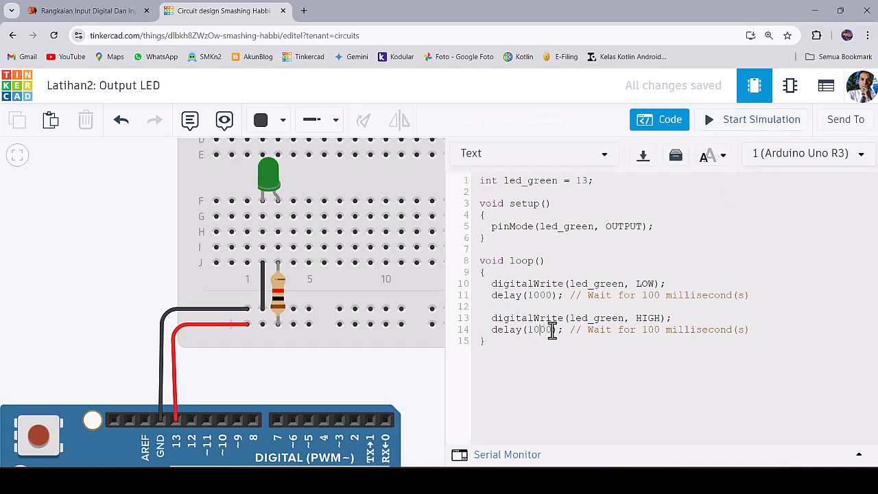
# Step: Set the delay after the HIGH call to 500 and test the blinking in the simulation with the code editor hidden
pyautogui.press('BackSpace')
pyautogui.press('BackSpace')
pyautogui.write('5')
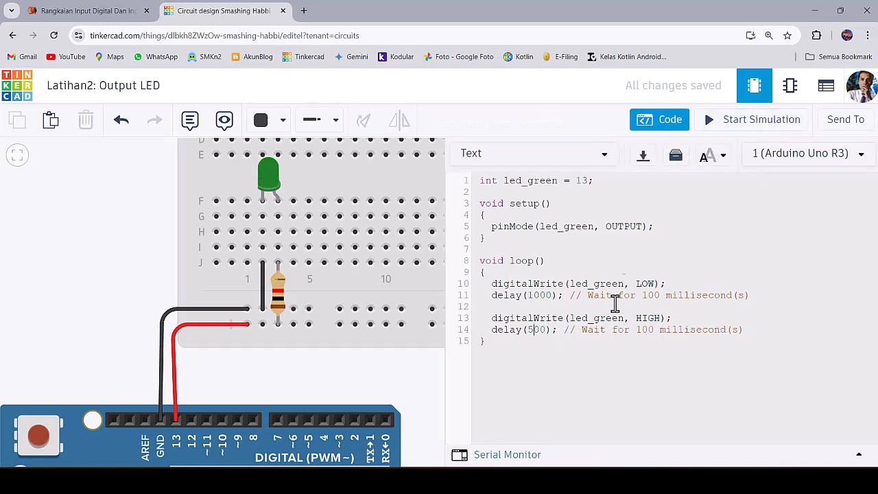
pyautogui.click(673, 122)
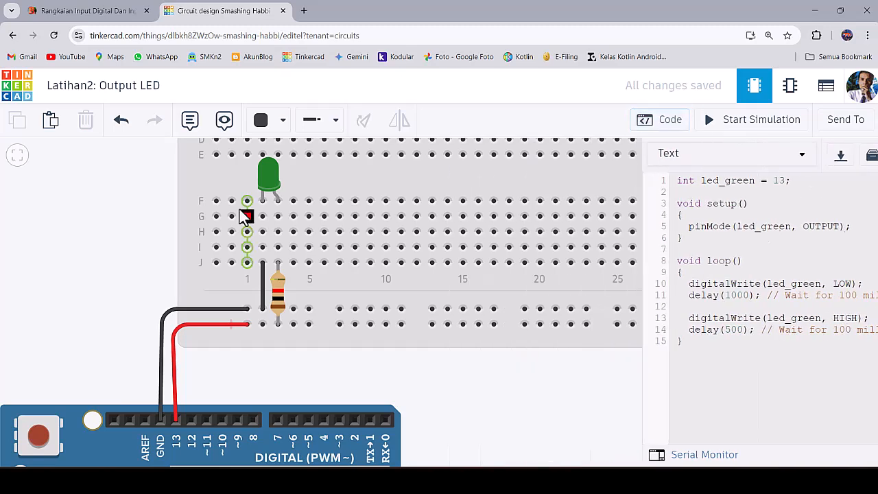
pyautogui.click(751, 123)
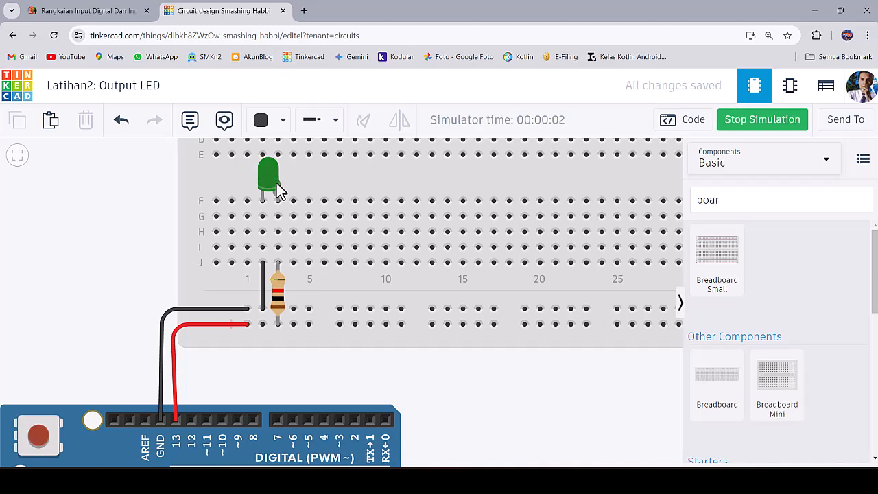
pyautogui.click(753, 131)
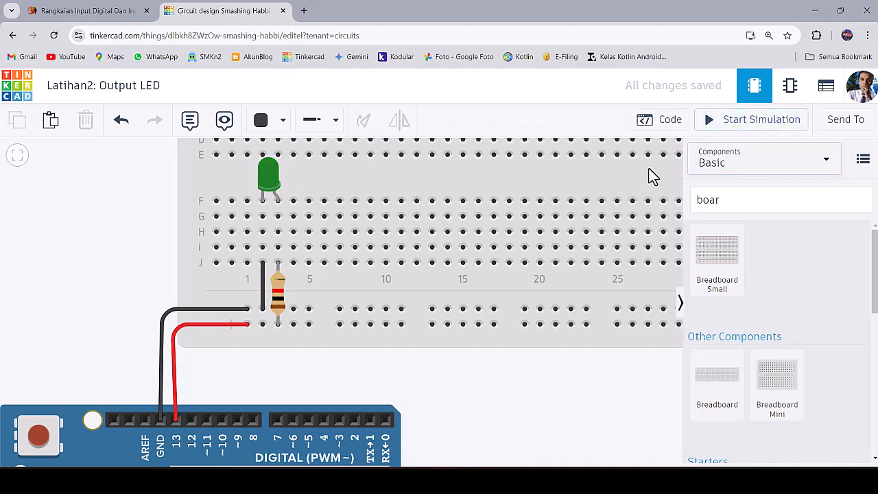
# Step: Duplicate the green LED and place the copy in breadboard row F at columns 5 and 6
pyautogui.click(267, 176)
pyautogui.hotkey('ctrl', 'd')
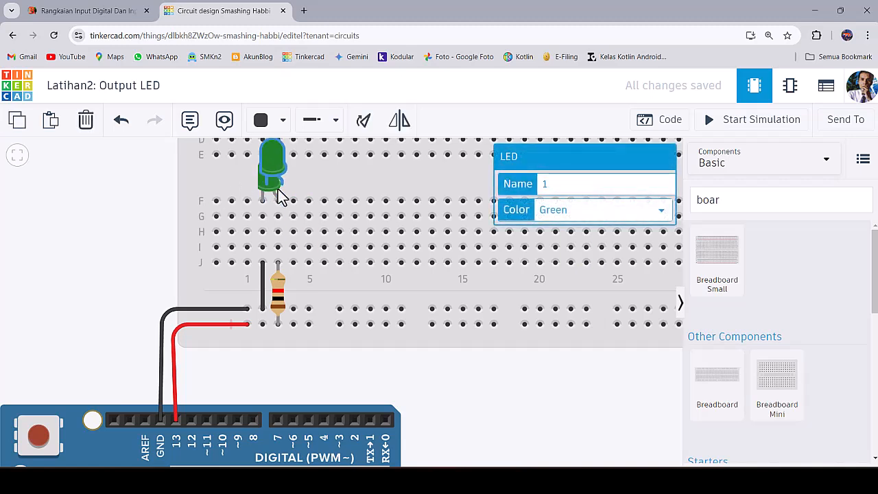
pyautogui.click(314, 177)
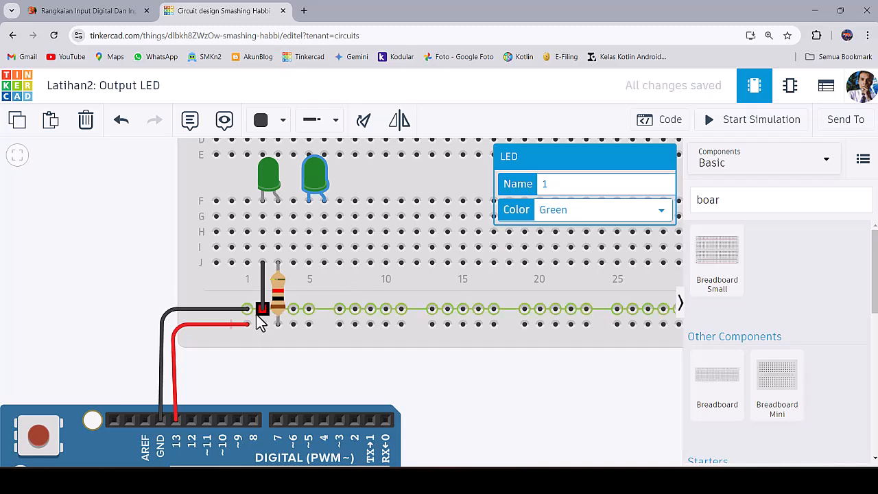
# Step: Duplicate the 1 kΩ resistor into column 7 and move the second LED to columns 6 and 7 to line up with it
pyautogui.click(279, 301)
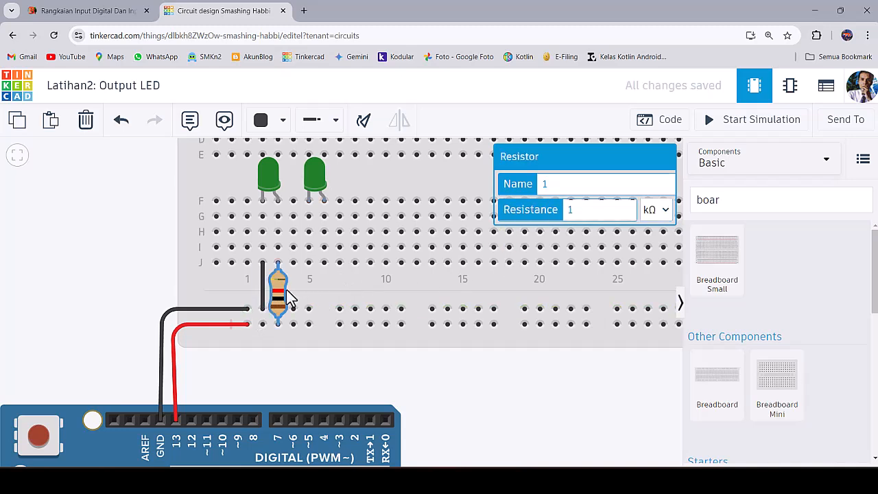
pyautogui.hotkey('ctrl', 'd')
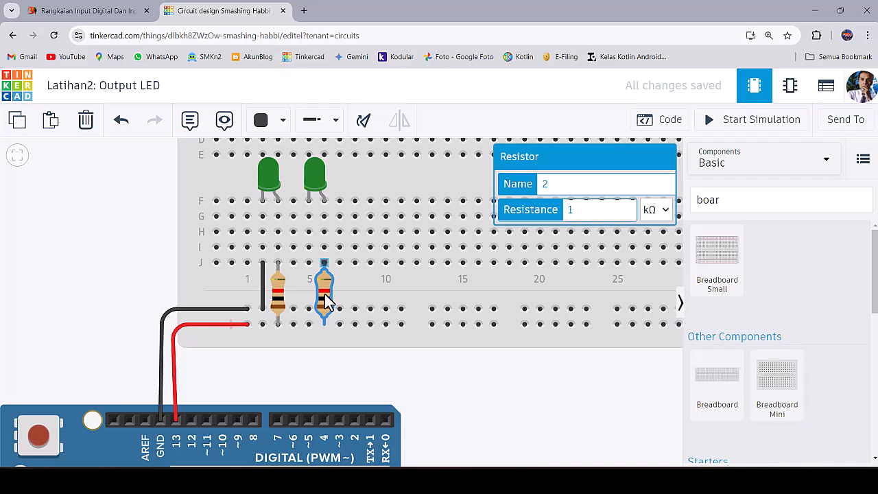
pyautogui.click(339, 301)
pyautogui.moveTo(314, 190); pyautogui.dragTo(330, 194)
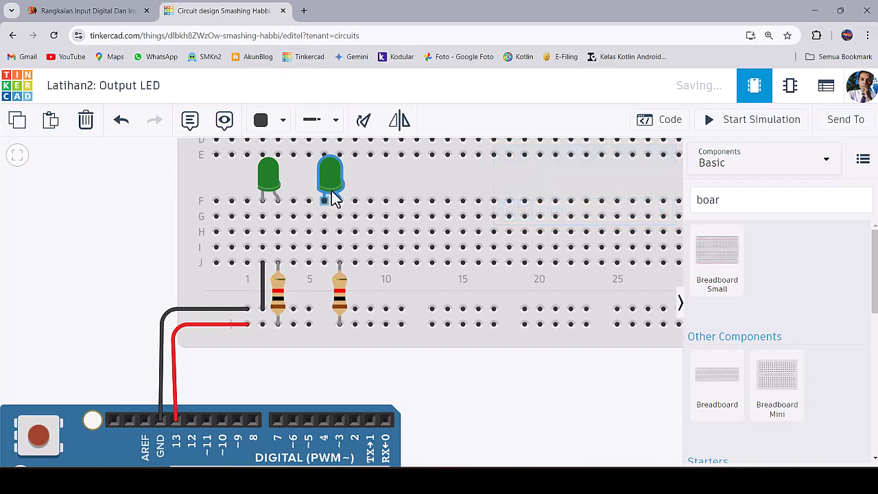
# Step: Shift the first LED to columns 3 and 4, with its resistor in column 4 and its black ground wire in column 3
pyautogui.moveTo(269, 179); pyautogui.dragTo(284, 183)
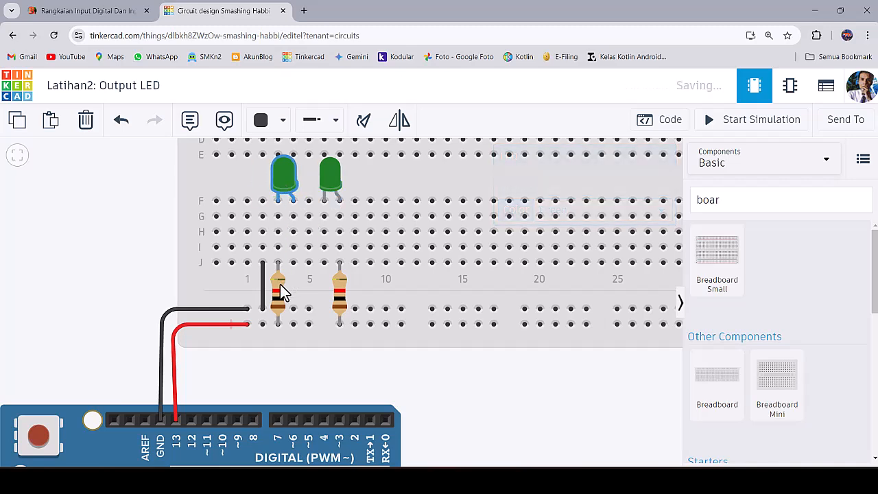
pyautogui.moveTo(280, 295); pyautogui.dragTo(294, 295)
pyautogui.click(262, 275)
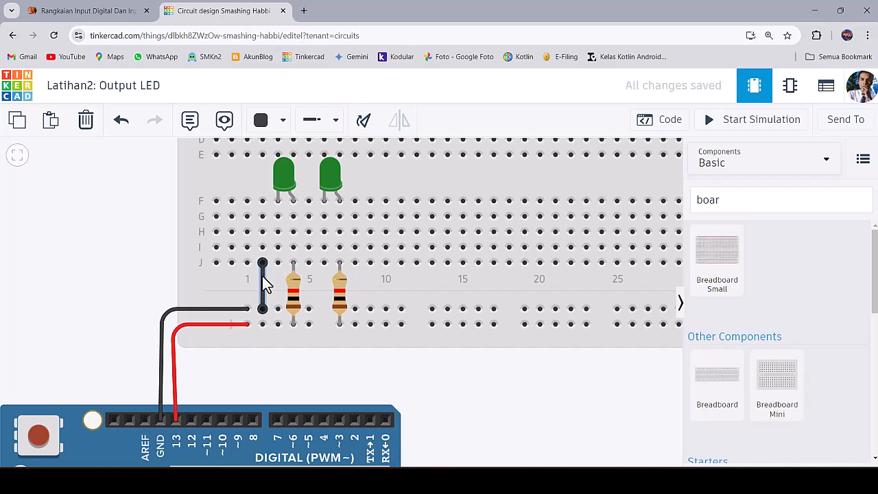
pyautogui.moveTo(262, 264); pyautogui.dragTo(278, 262)
pyautogui.moveTo(262, 308); pyautogui.dragTo(278, 308)
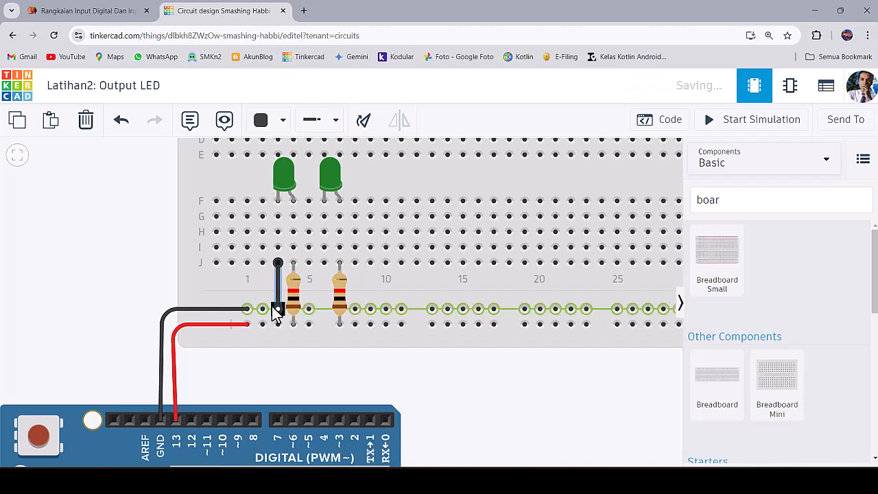
# Step: Wire the second LED's column 6 from row J to the ground rail in black, with a bend that runs it straight
pyautogui.click(324, 264)
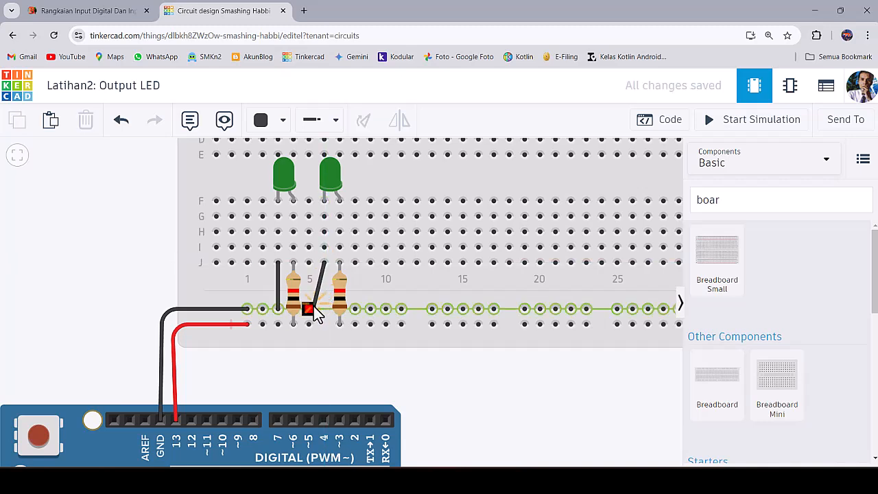
pyautogui.click(308, 307)
pyautogui.moveTo(310, 307); pyautogui.dragTo(323, 310)
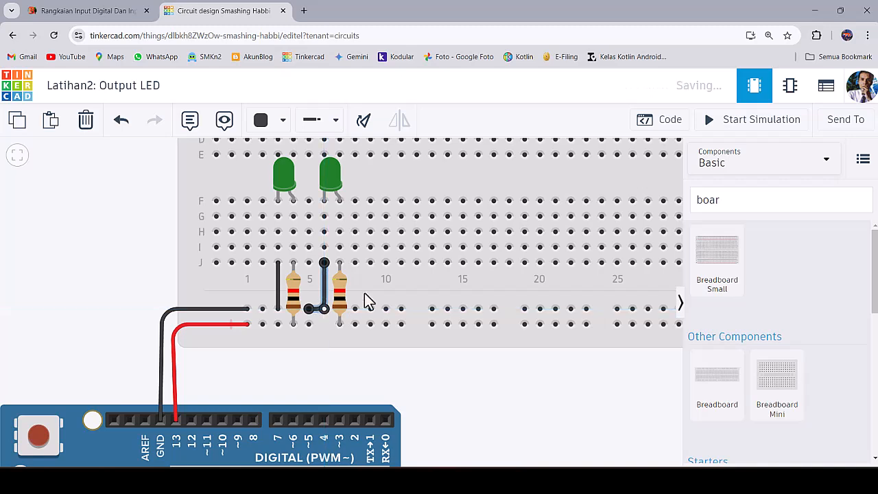
# Step: Change the second LED's color to Yellow
pyautogui.click(335, 182)
pyautogui.click(628, 209)
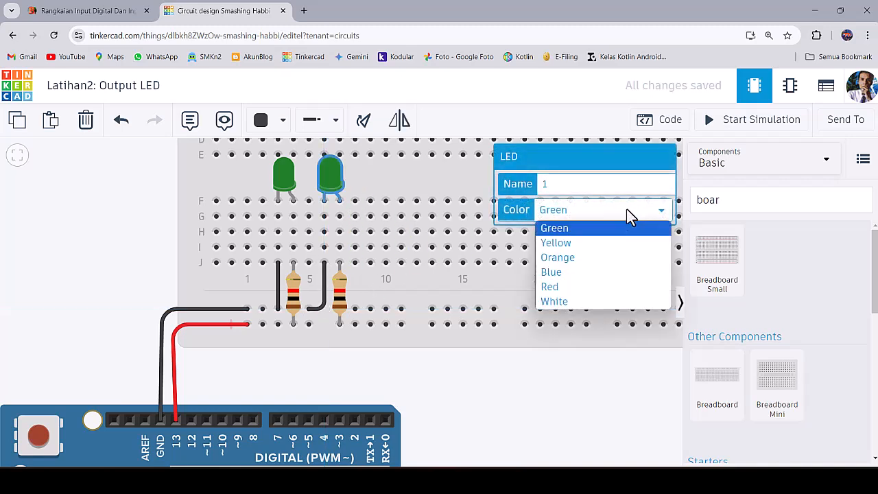
pyautogui.click(583, 243)
pyautogui.click(517, 377)
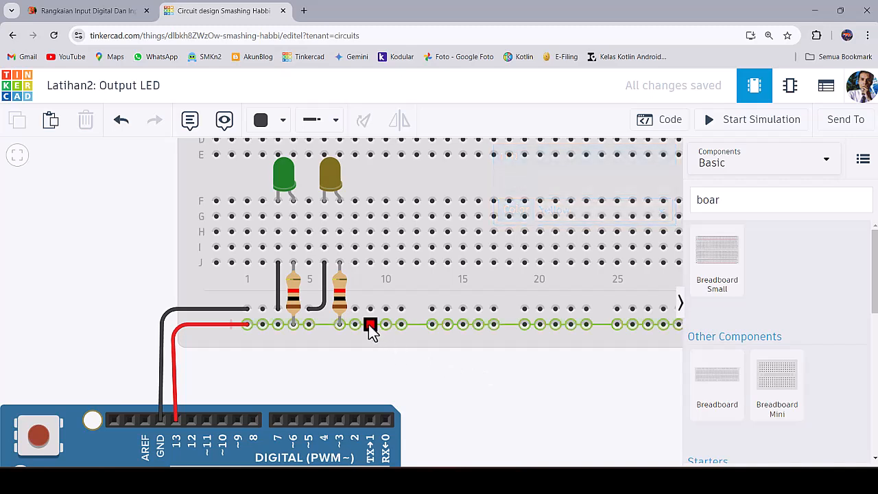
pyautogui.scroll(-1, 436, 240)
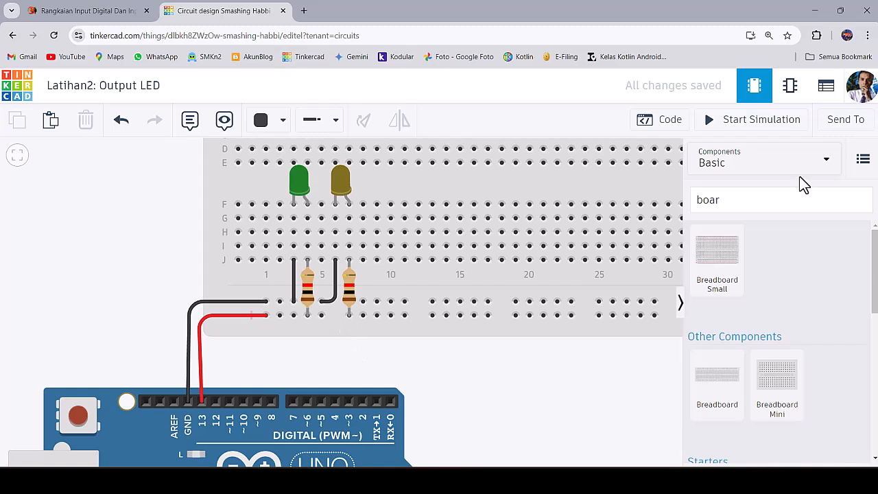
# Step: Run the simulation to check how both LEDs behave, and stop it
pyautogui.click(762, 122)
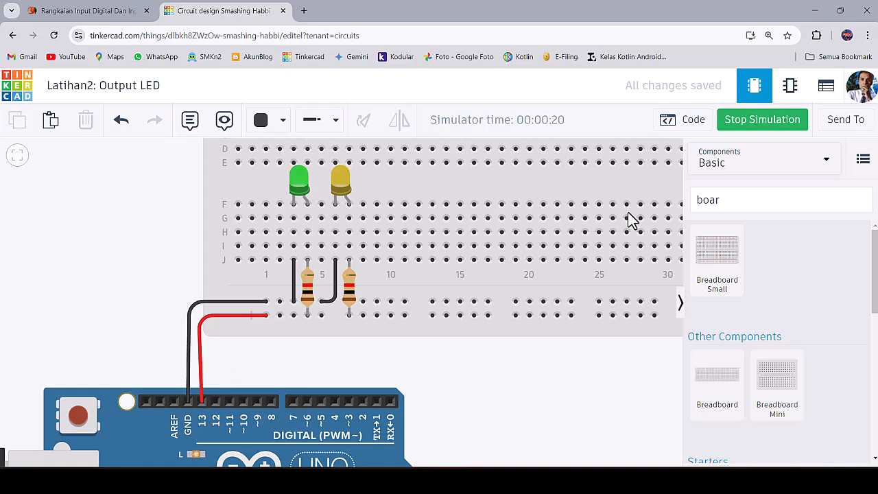
pyautogui.click(779, 120)
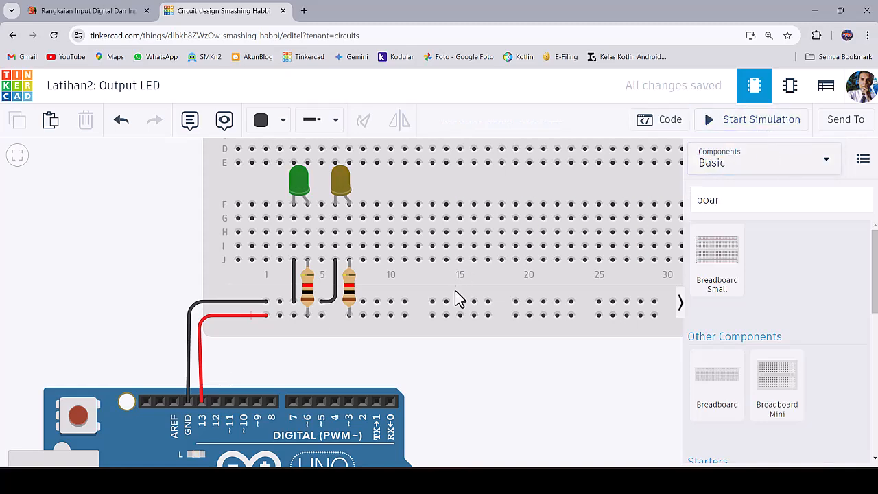
# Step: Move both LEDs up to row A and place their resistors across the center gap from row E to G in columns 4 and 7
pyautogui.scroll(-2, 425, 333)
pyautogui.click(405, 245)
pyautogui.scroll(2, 406, 247)
pyautogui.press('Escape')
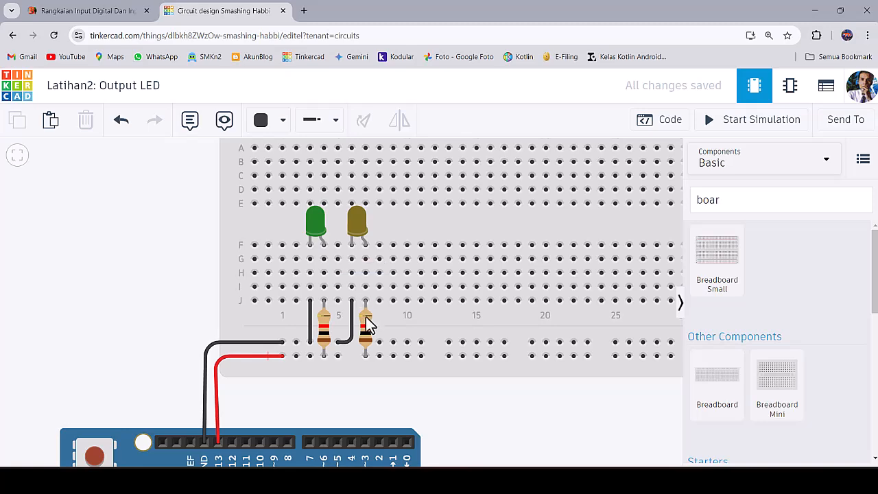
pyautogui.moveTo(367, 322); pyautogui.dragTo(367, 309)
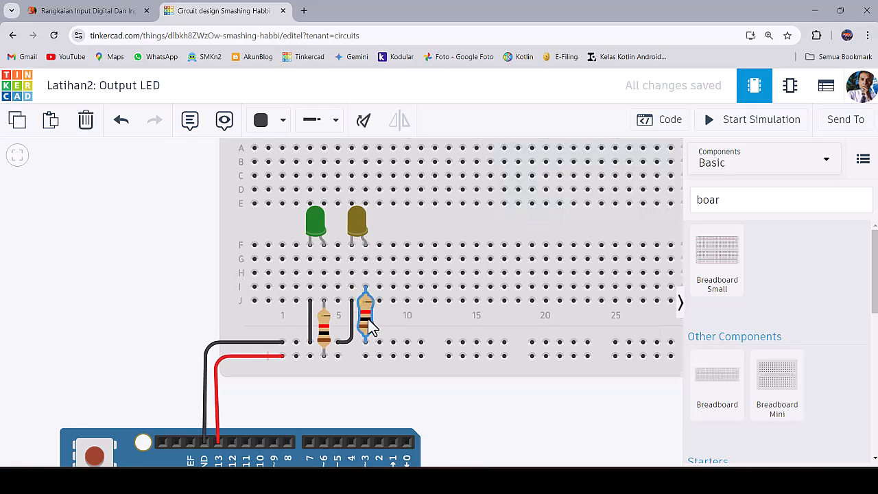
pyautogui.scroll(-1, 367, 325)
pyautogui.moveTo(361, 237); pyautogui.dragTo(327, 168)
pyautogui.moveTo(367, 321); pyautogui.dragTo(362, 256)
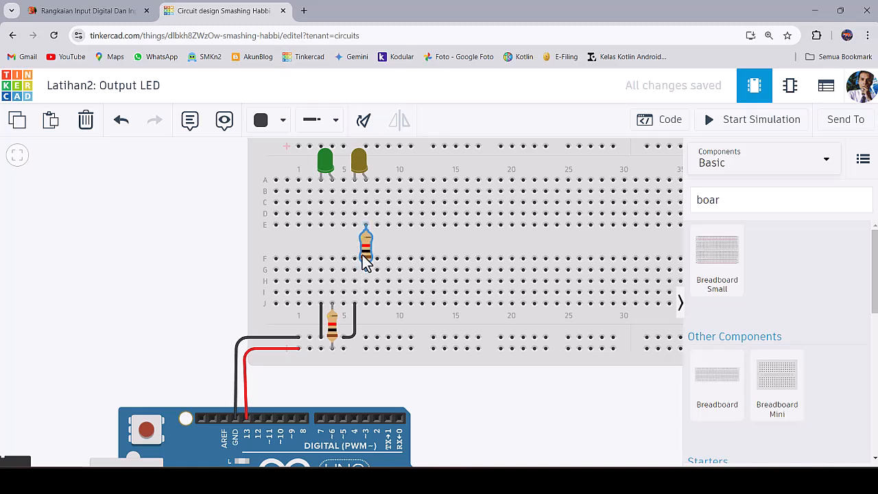
pyautogui.moveTo(333, 323); pyautogui.dragTo(336, 247)
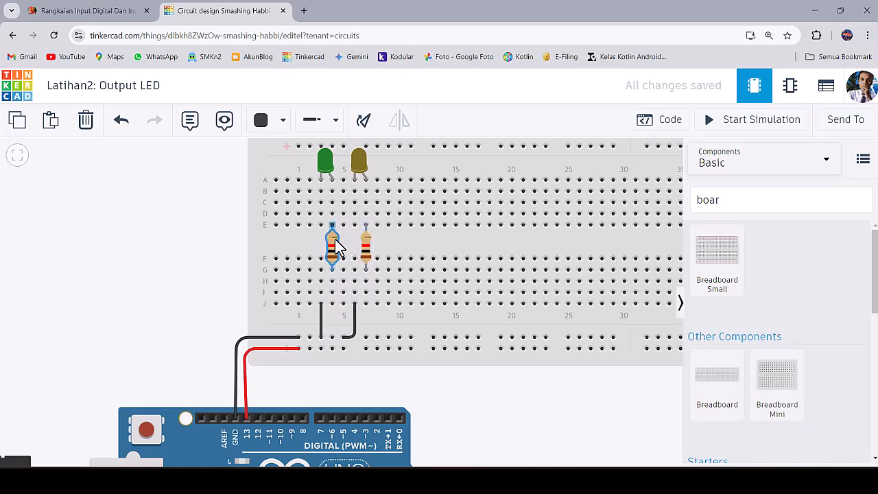
# Step: Replace the green LED's ground wire with a black one from the ground rail to column 3, row E, and delete the yellow LED's ground wire
pyautogui.click(320, 319)
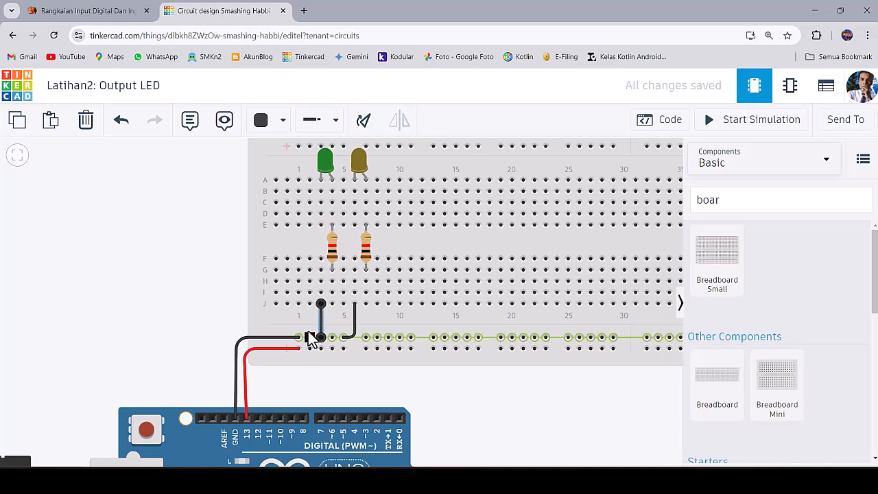
pyautogui.scroll(1, 320, 315)
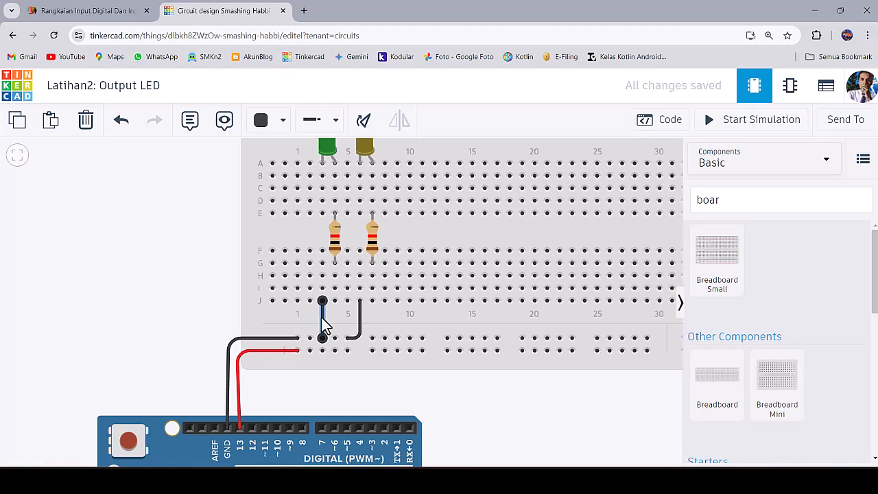
pyautogui.click(322, 338)
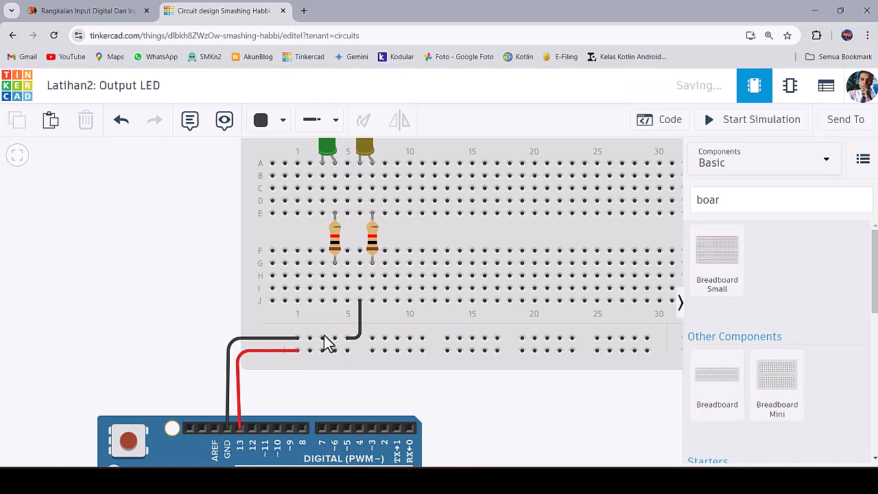
pyautogui.click(323, 213)
pyautogui.click(360, 336)
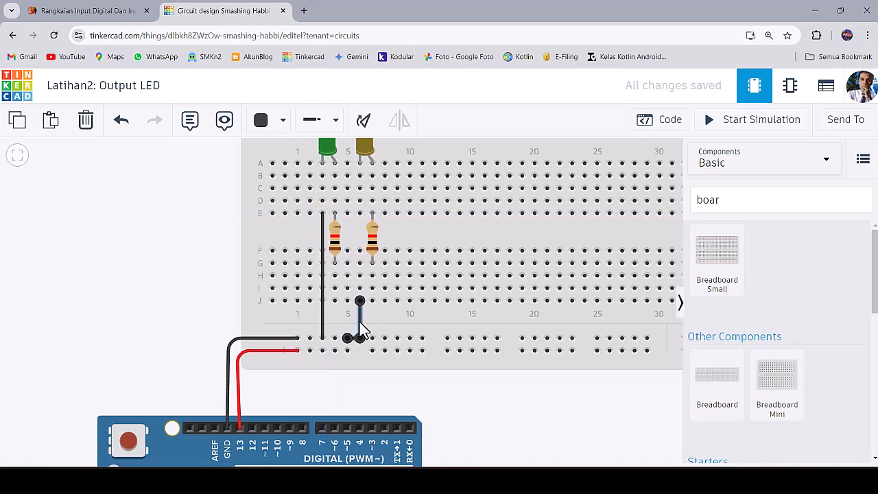
pyautogui.press('Delete')
pyautogui.click(347, 337)
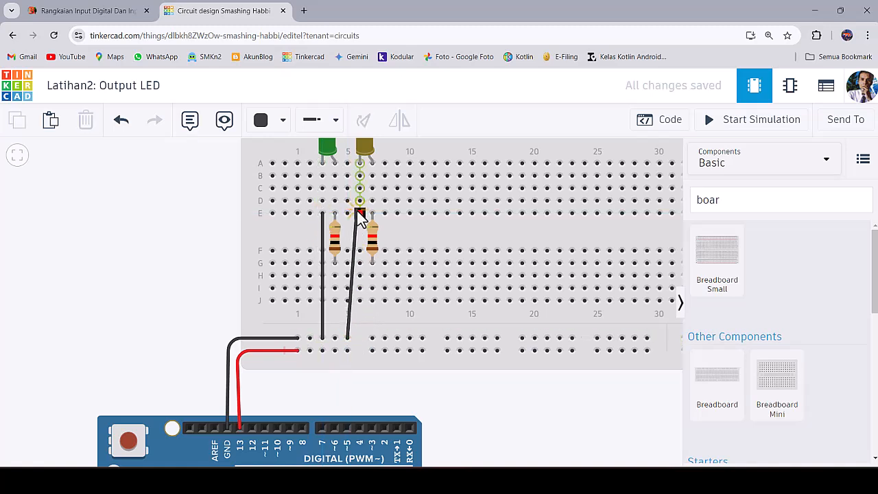
pyautogui.click(360, 213)
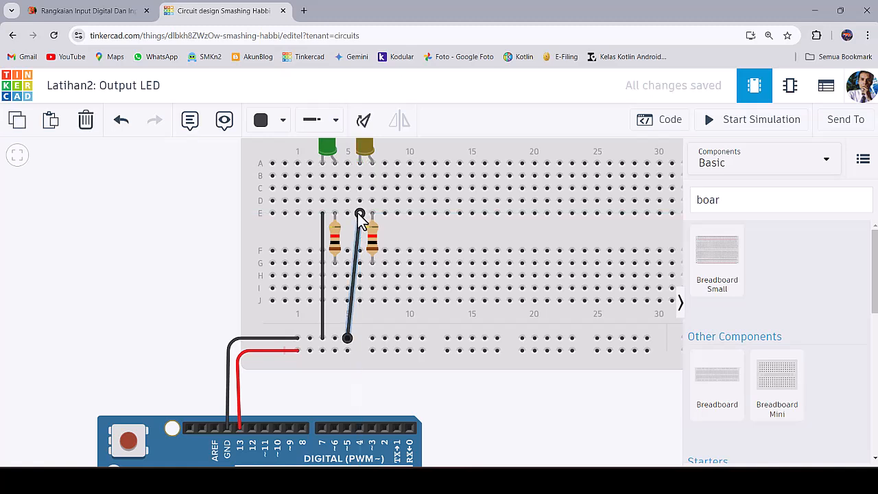
pyautogui.hotkey('ctrl', 'z')
# Step: Connect column 3 to column 6 along row D with a black jumper wire so the LEDs share ground
pyautogui.click(322, 200)
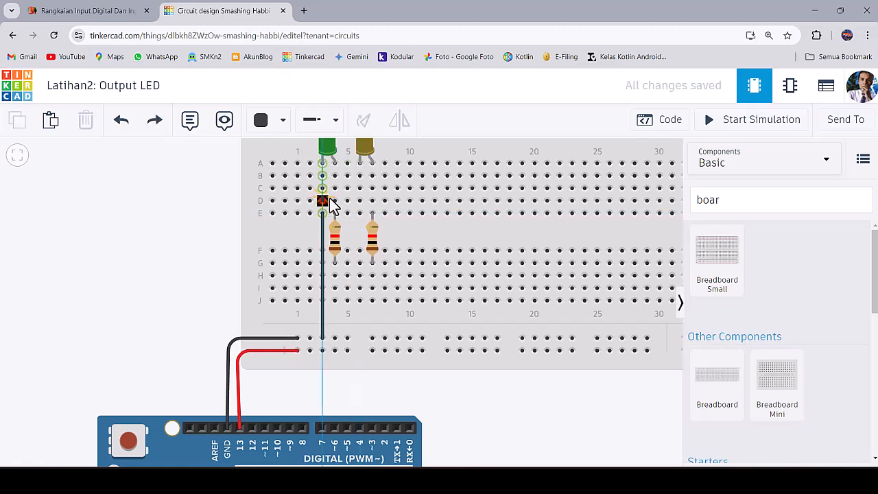
pyautogui.click(359, 201)
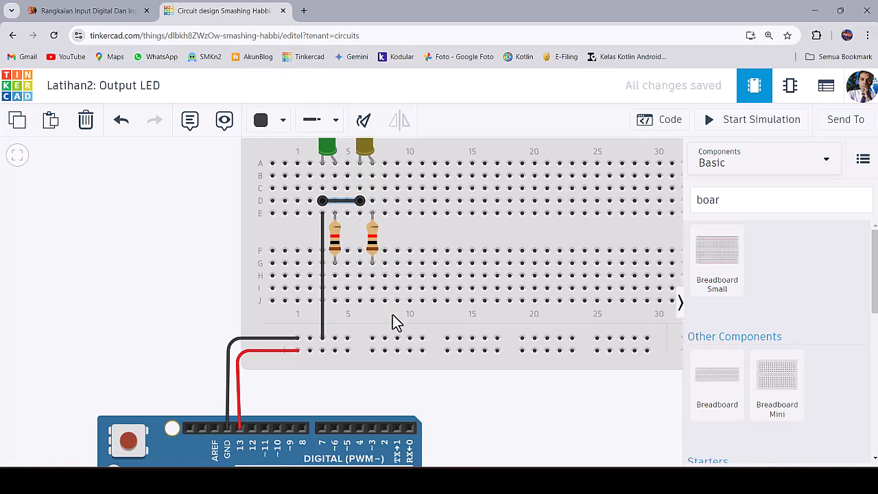
# Step: Replace the pin 13 rail wire with a red wire from column 4, row J to pin 13, bent at a right angle
pyautogui.click(278, 352)
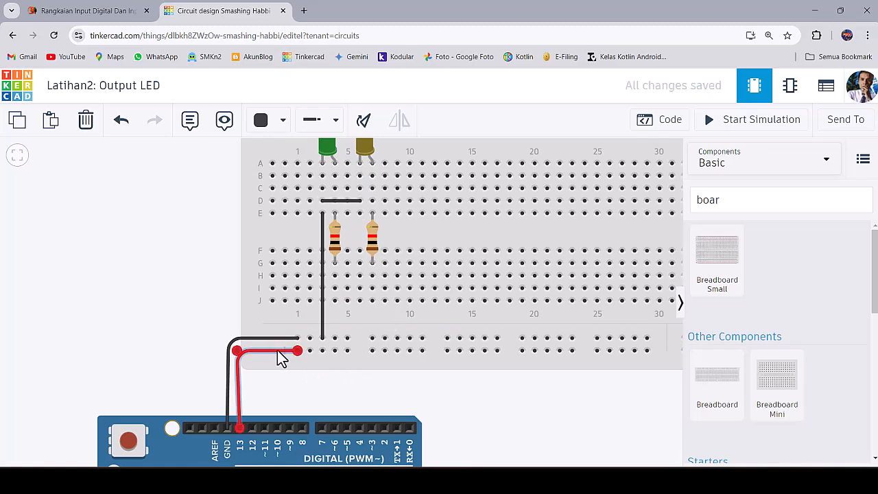
pyautogui.press('Delete')
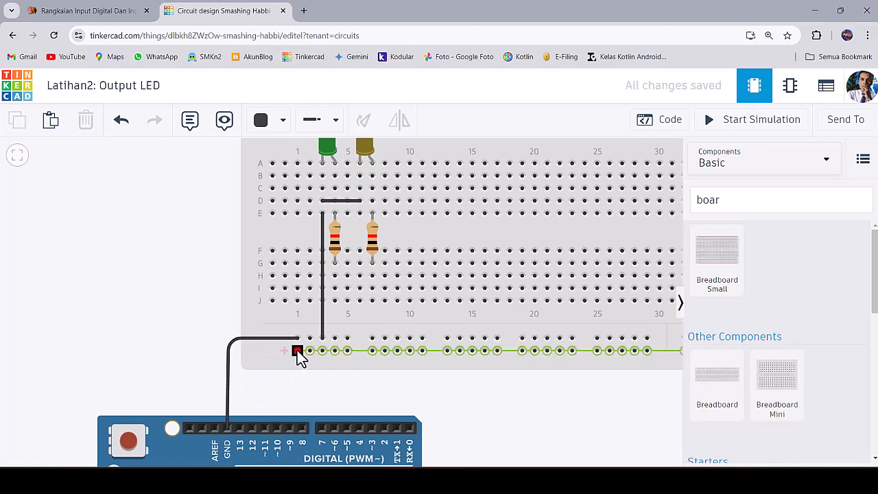
pyautogui.click(334, 302)
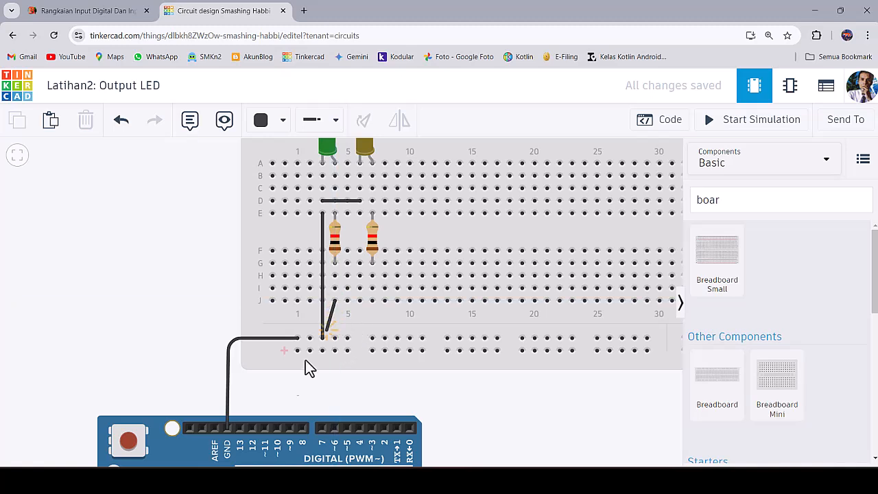
pyautogui.click(241, 428)
pyautogui.moveTo(288, 369); pyautogui.dragTo(240, 302)
pyautogui.click(281, 122)
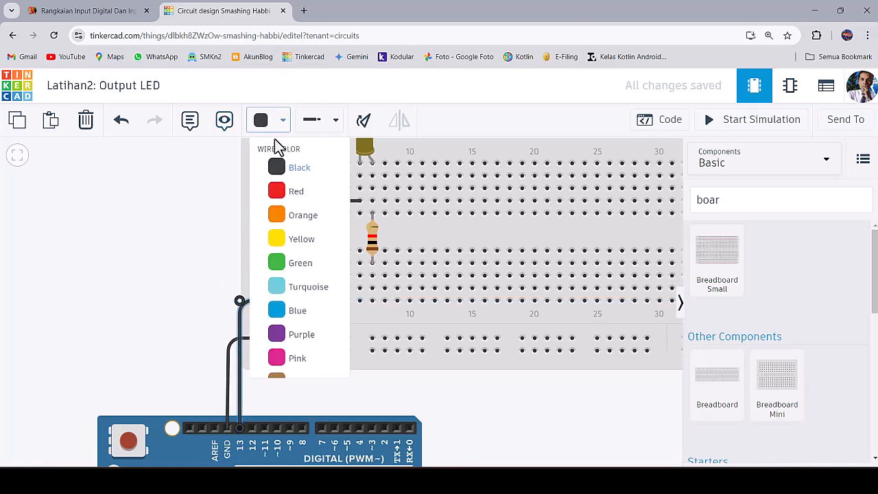
pyautogui.click(278, 194)
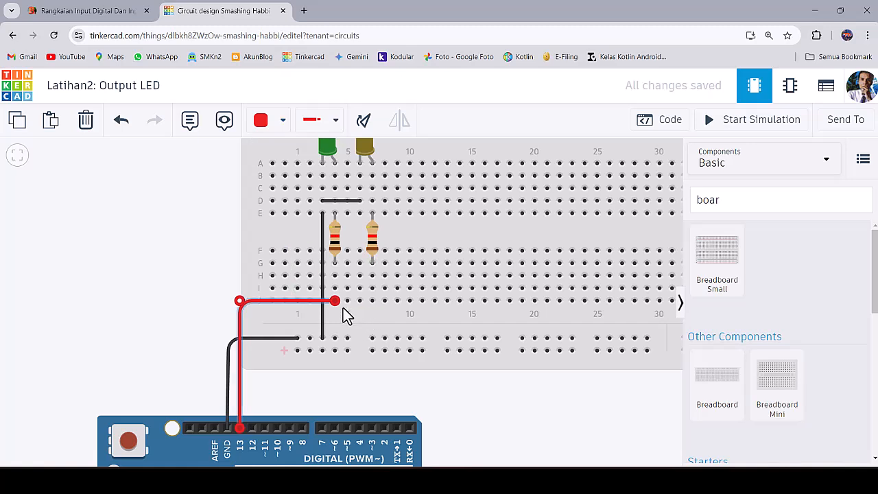
# Step: Wire column 7, row J to Arduino pin 12 in red, with two bends routing it below the pin 13 wire
pyautogui.click(373, 300)
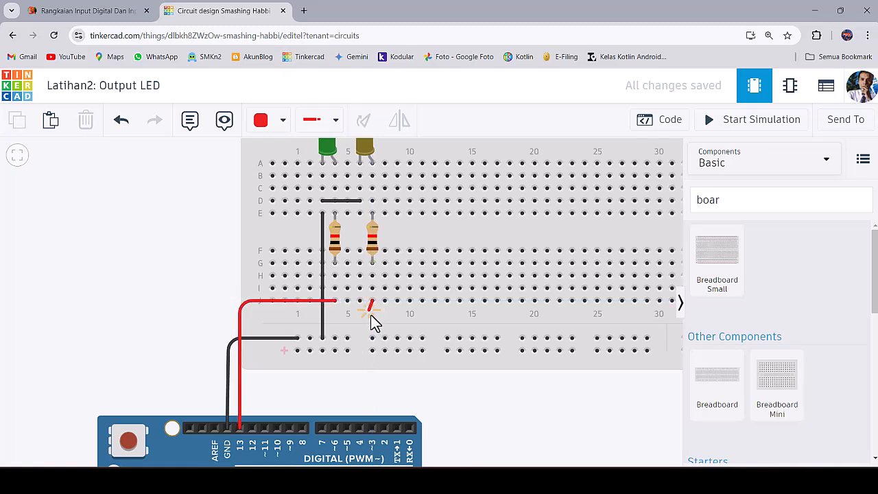
pyautogui.click(372, 316)
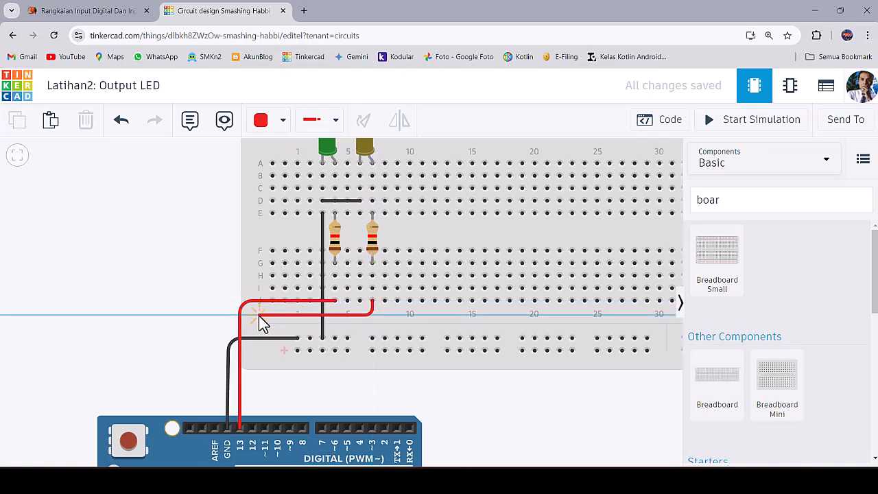
pyautogui.click(251, 315)
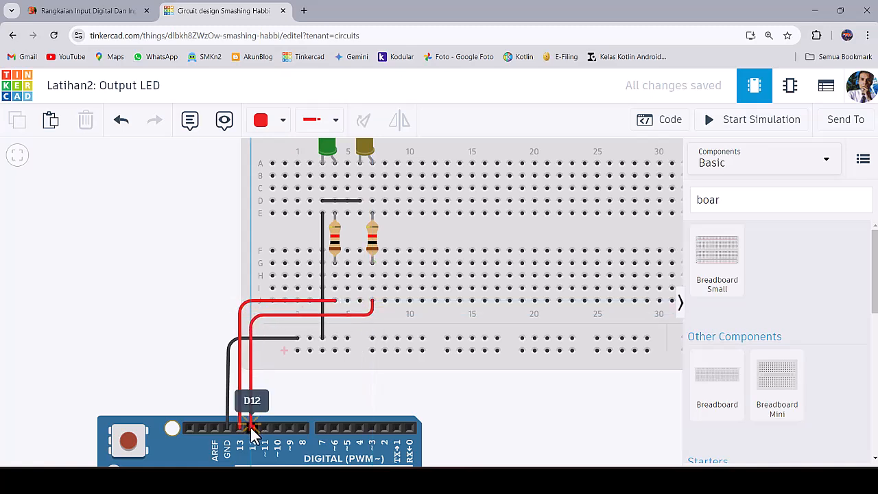
pyautogui.click(252, 428)
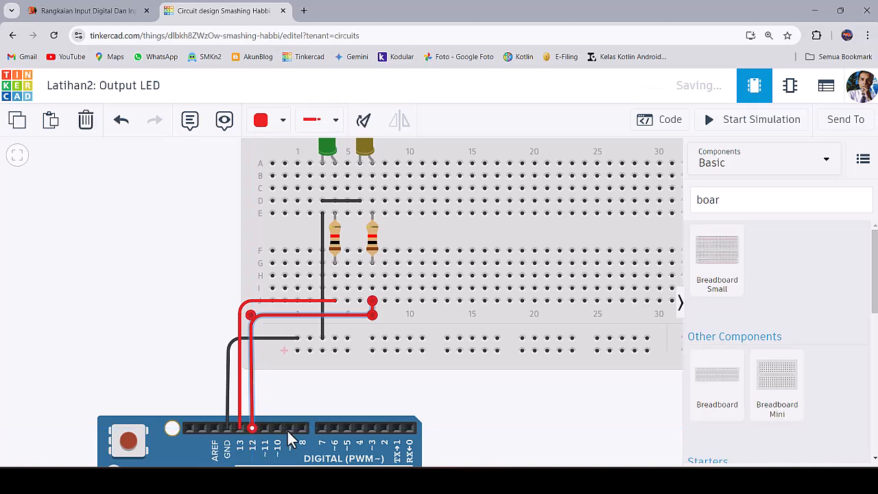
pyautogui.click(416, 322)
# Step: Run the simulation to check the rewired green and yellow LEDs
pyautogui.scroll(-2, 412, 356)
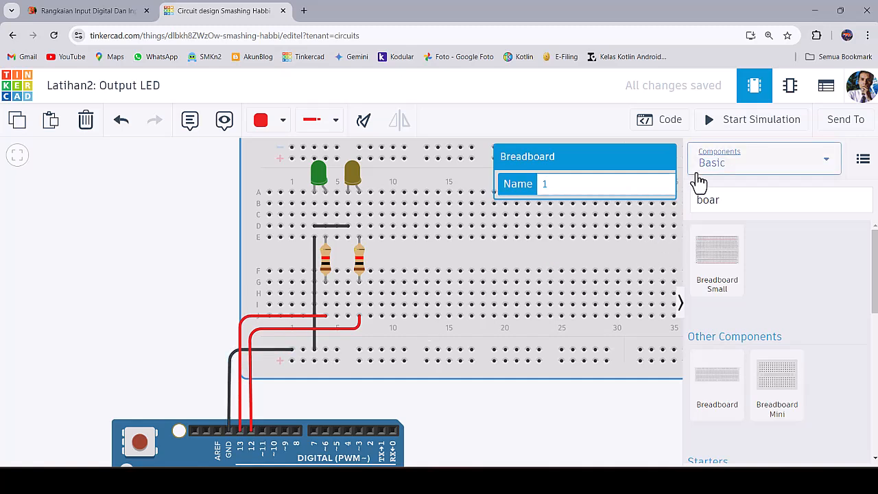
pyautogui.click(738, 125)
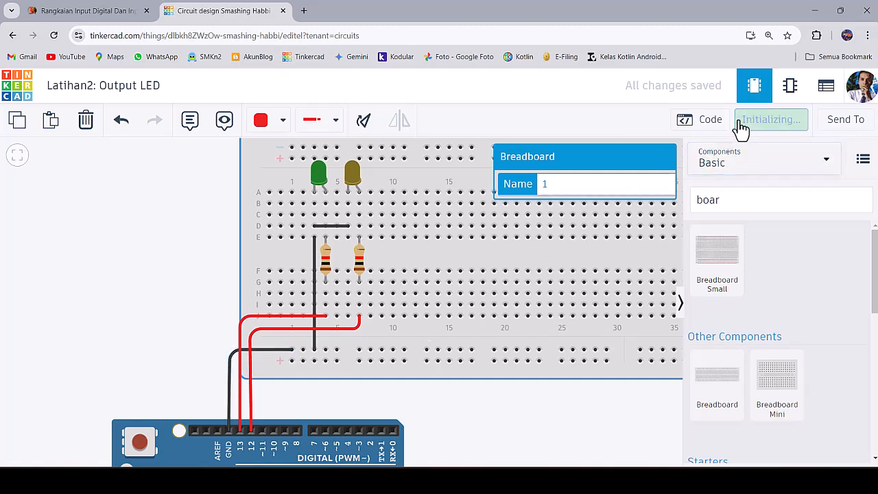
pyautogui.click(544, 419)
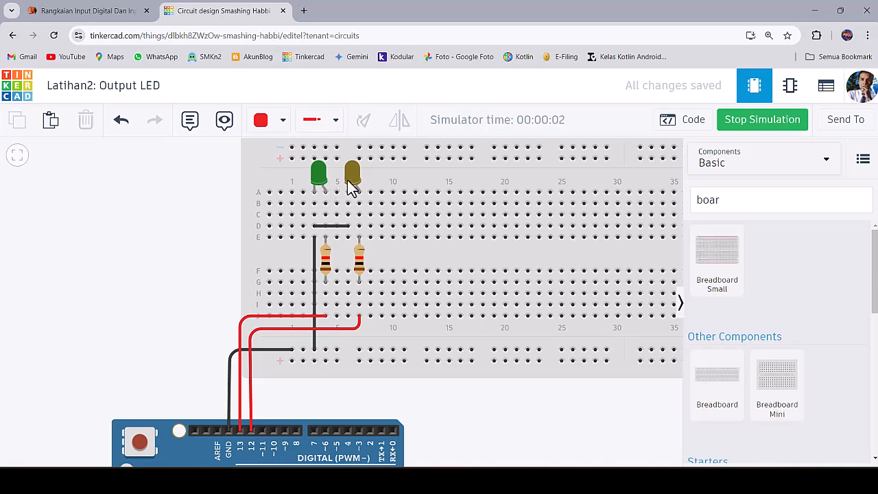
pyautogui.scroll(1, 350, 177)
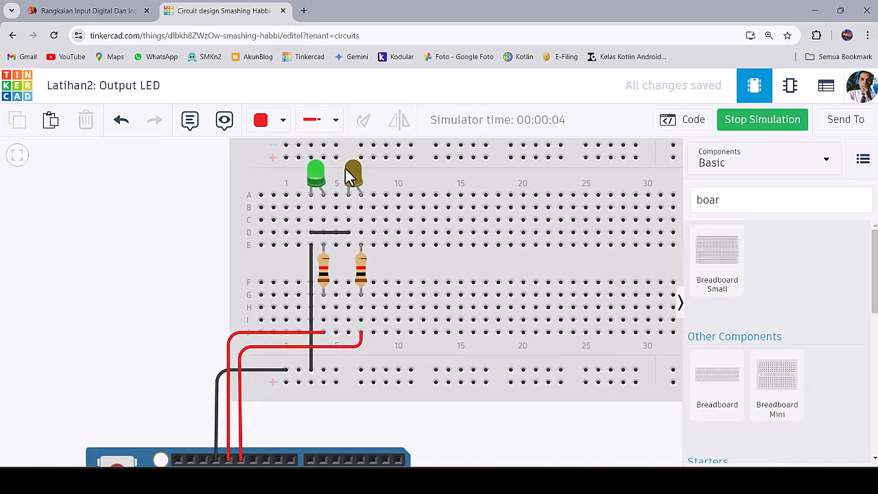
# Step: Stop the simulation and declare "int led_yellow = 12;" in the code below the led_green variable
pyautogui.click(696, 123)
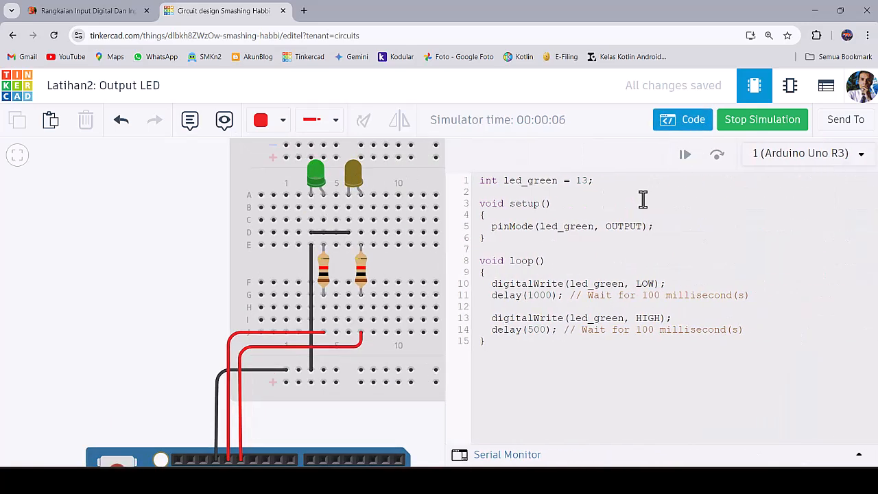
pyautogui.click(619, 183)
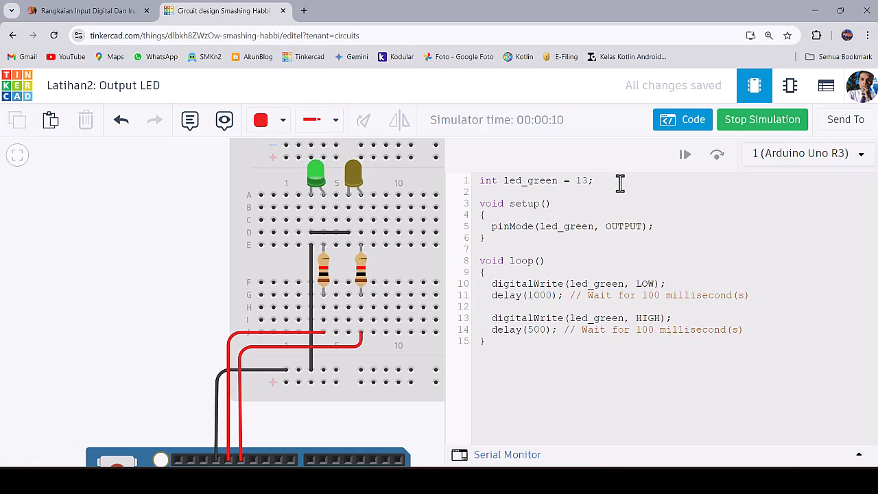
pyautogui.click(757, 118)
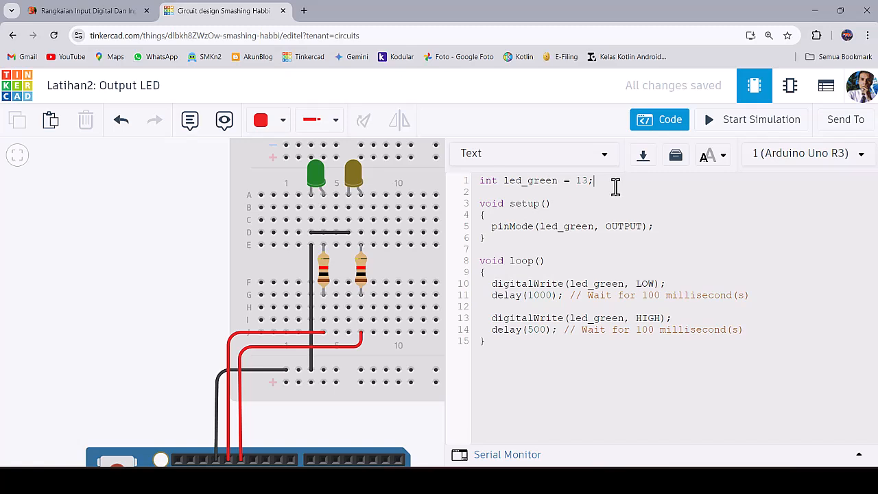
pyautogui.press('Return')
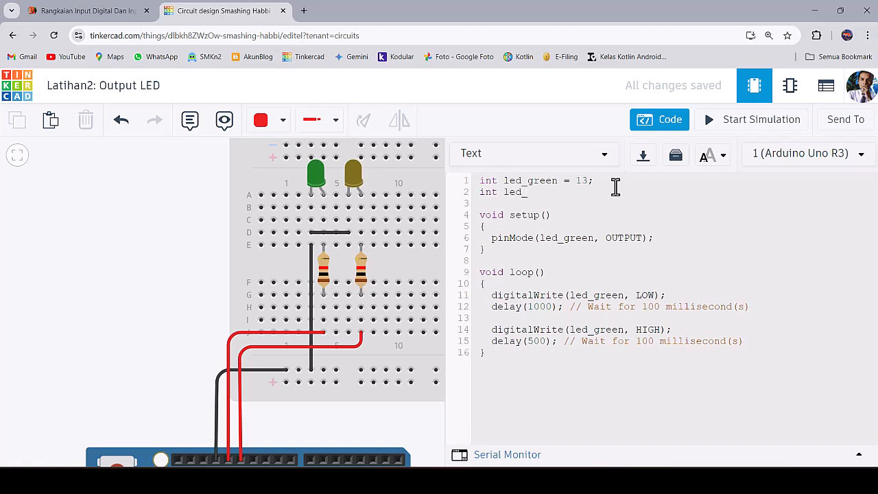
pyautogui.click(352, 173)
pyautogui.click(541, 194)
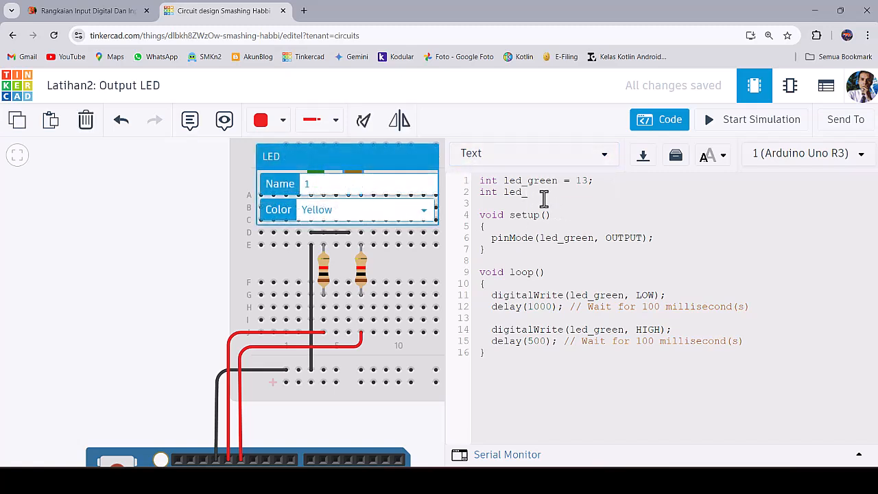
pyautogui.click(193, 261)
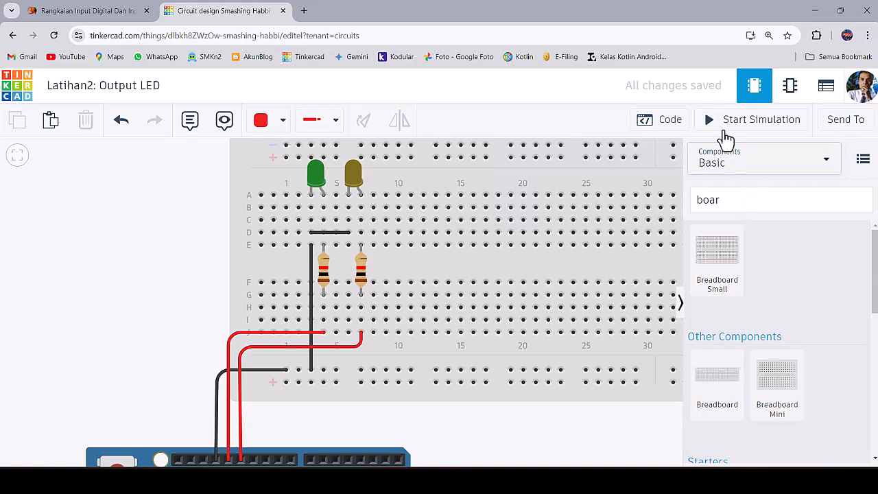
pyautogui.click(678, 121)
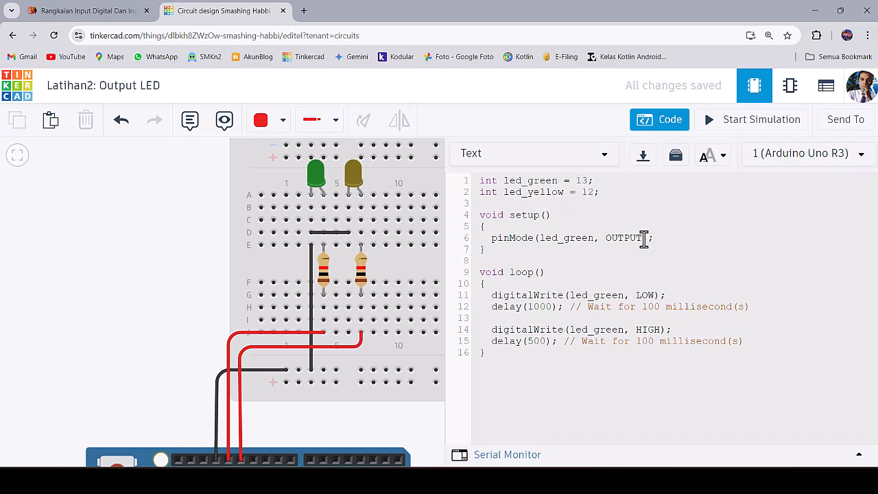
# Step: Add "pinMode(led_yellow, OUTPUT);" below the led_green pinMode line in setup()
pyautogui.moveTo(667, 240); pyautogui.dragTo(660, 233)
pyautogui.hotkey('ctrl', 'c')
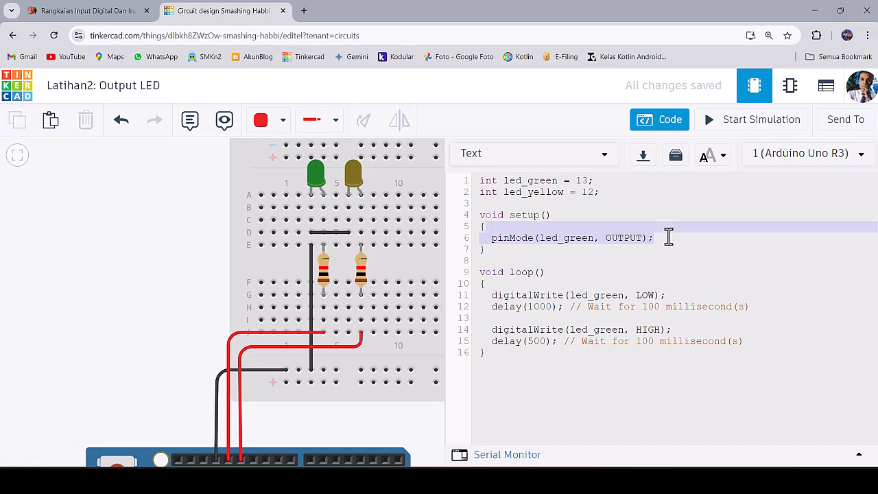
pyautogui.click(662, 235)
pyautogui.hotkey('ctrl', 'v')
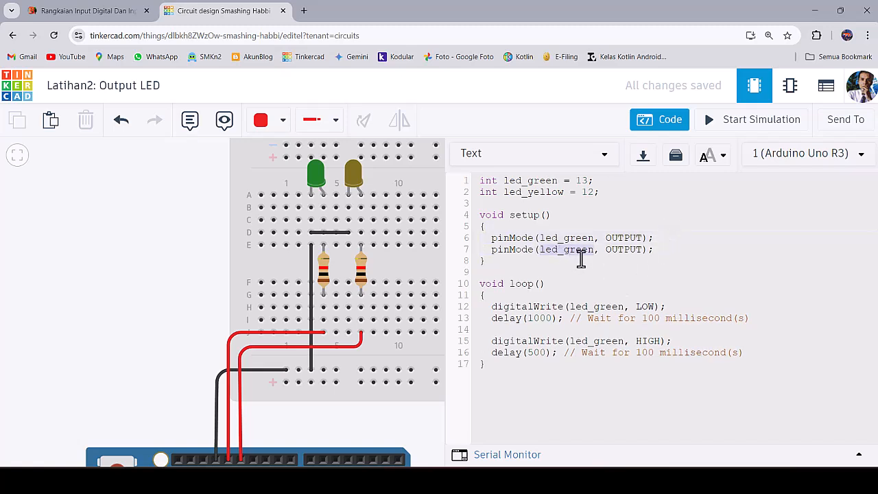
pyautogui.write('led')
pyautogui.write('_ye')
pyautogui.press('BackSpace')
pyautogui.press('BackSpace')
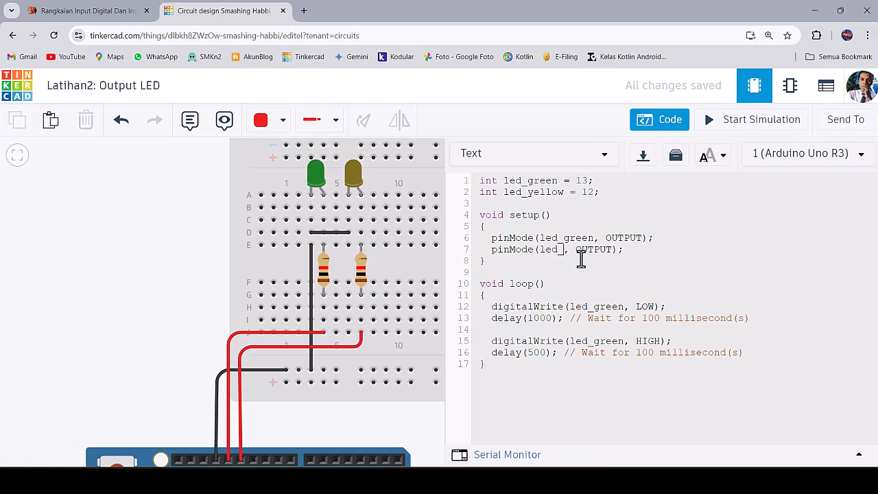
pyautogui.write('yellow')
pyautogui.doubleClick(552, 191)
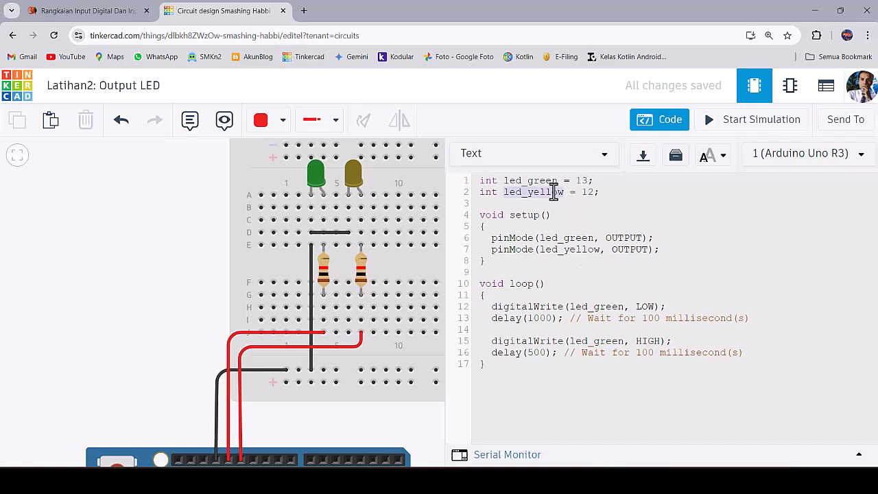
pyautogui.doubleClick(582, 251)
pyautogui.press('Right')
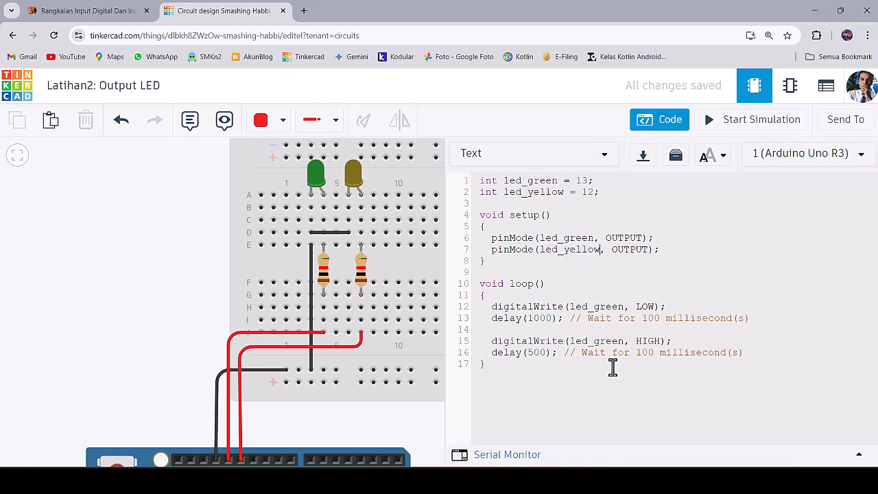
# Step: Duplicate the led_green LOW/HIGH block with its delays at the end of loop(), aligned with the existing indentation
pyautogui.moveTo(747, 353); pyautogui.dragTo(473, 306)
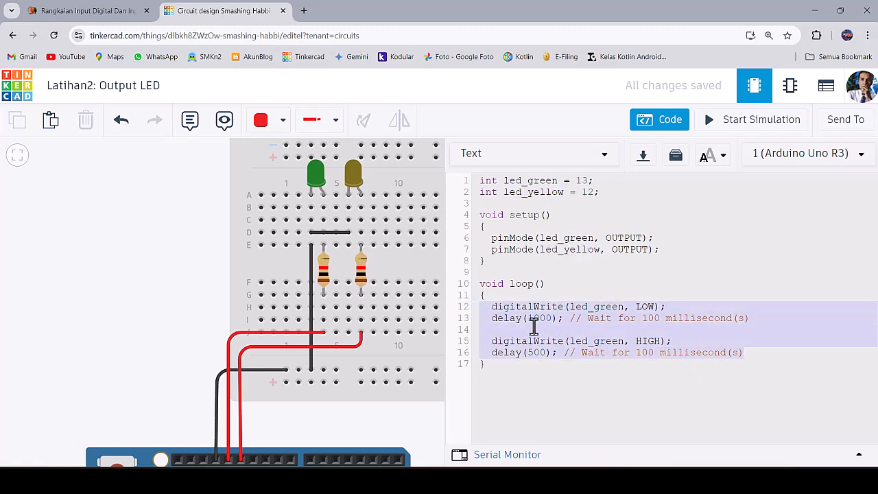
pyautogui.click(754, 353)
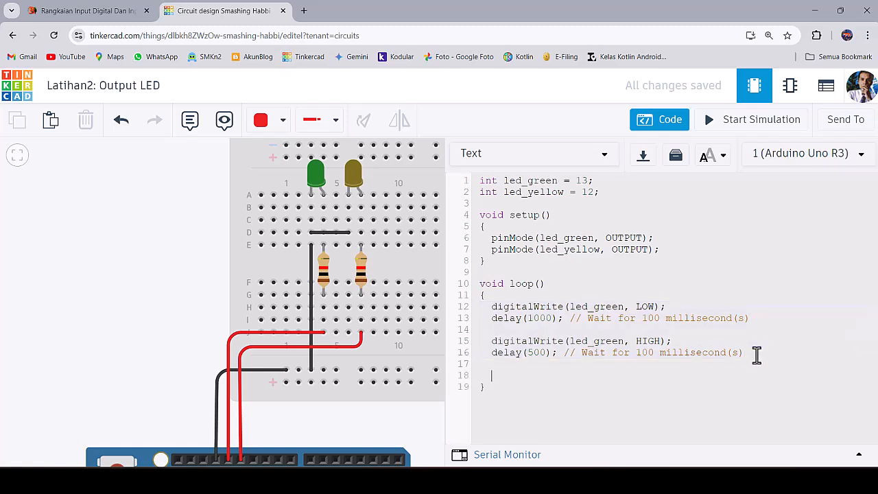
pyautogui.hotkey('ctrl', 'v')
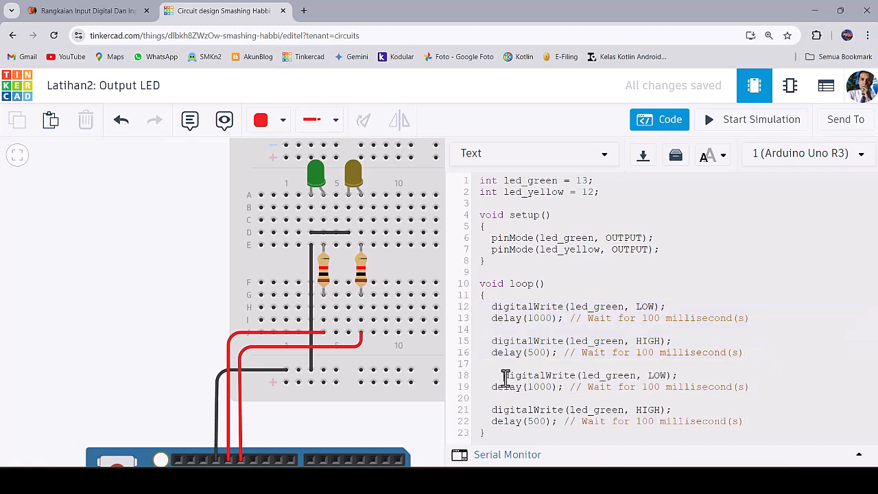
pyautogui.press('BackSpace')
pyautogui.press('BackSpace')
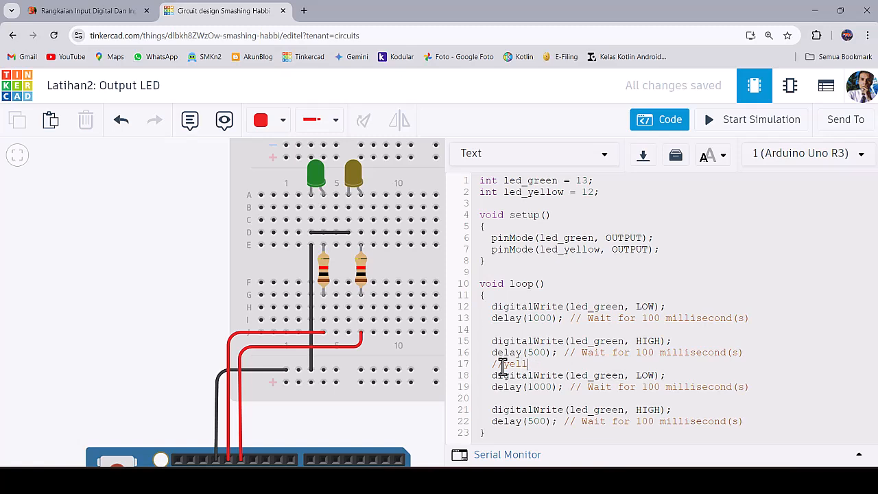
# Step: Label the first block in loop() with the comment "//Green" and the duplicated block with "//yellow"
pyautogui.click(505, 295)
pyautogui.press('Return')
pyautogui.write('//Green')
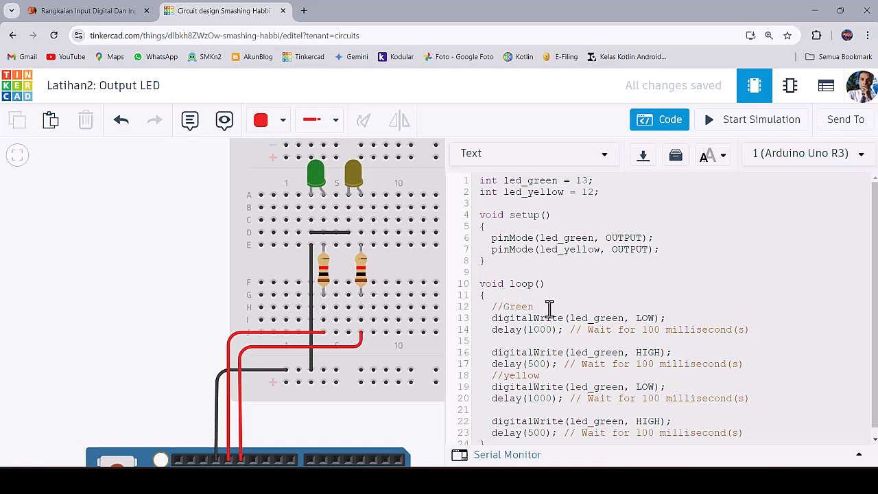
# Step: Run the simulation briefly to check the LEDs with the duplicated code block, and stop it
pyautogui.scroll(-1, 548, 309)
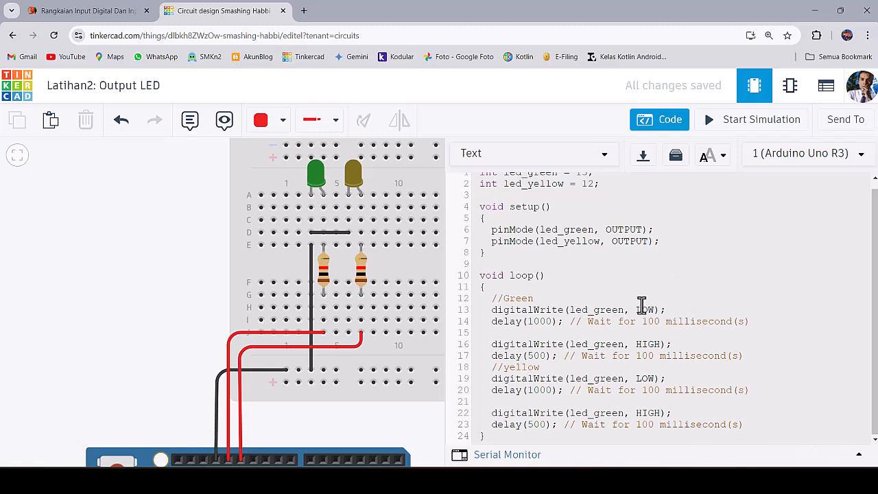
pyautogui.doubleClick(539, 321)
pyautogui.click(744, 123)
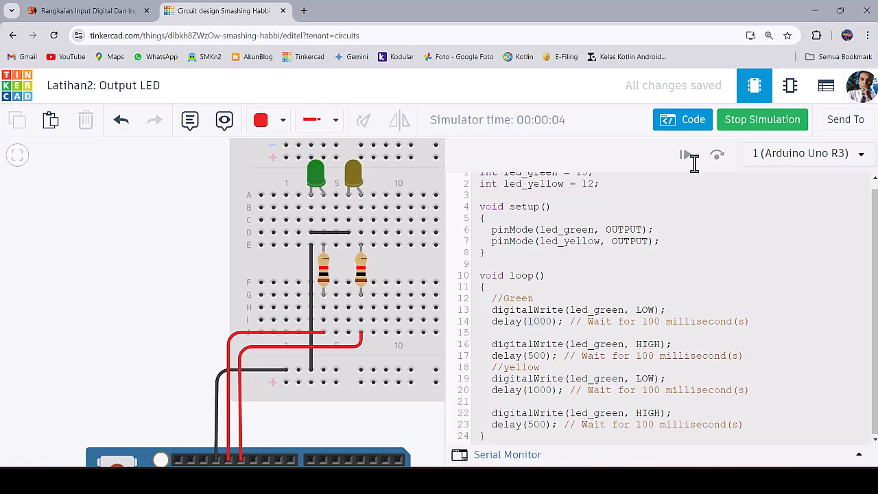
pyautogui.click(763, 116)
# Step: Replace led_green with led_yellow in both digitalWrite lines under the //yellow comment
pyautogui.click(541, 185)
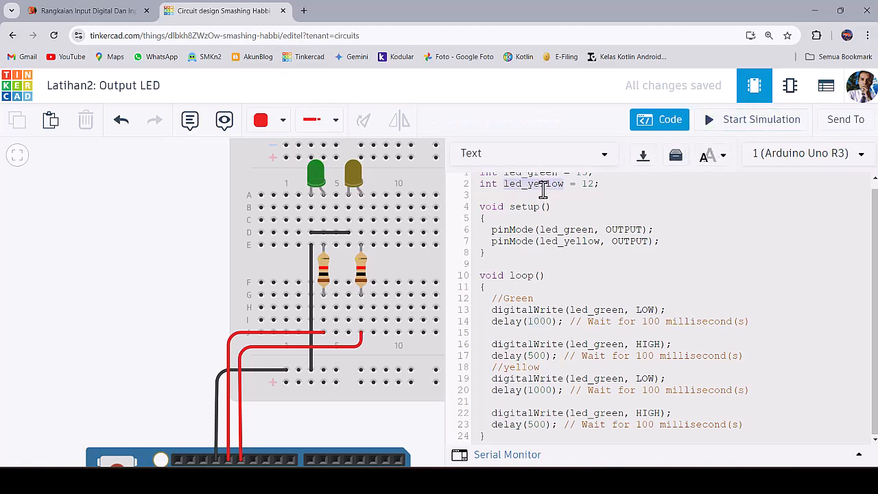
pyautogui.doubleClick(595, 379)
pyautogui.hotkey('ctrl', 'v')
pyautogui.doubleClick(609, 414)
pyautogui.hotkey('ctrl', 'v')
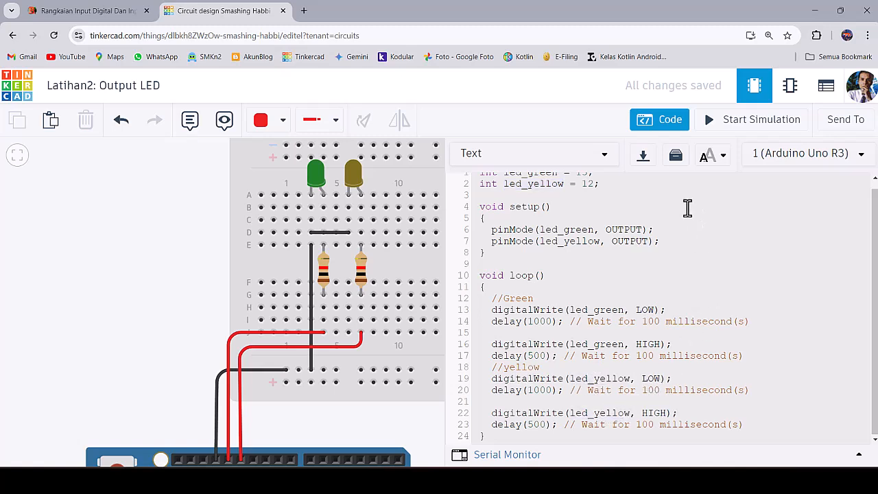
# Step: Run the simulation, compare the blinking of both LEDs with the delays and LOW/HIGH states in the green block, and stop it
pyautogui.click(746, 122)
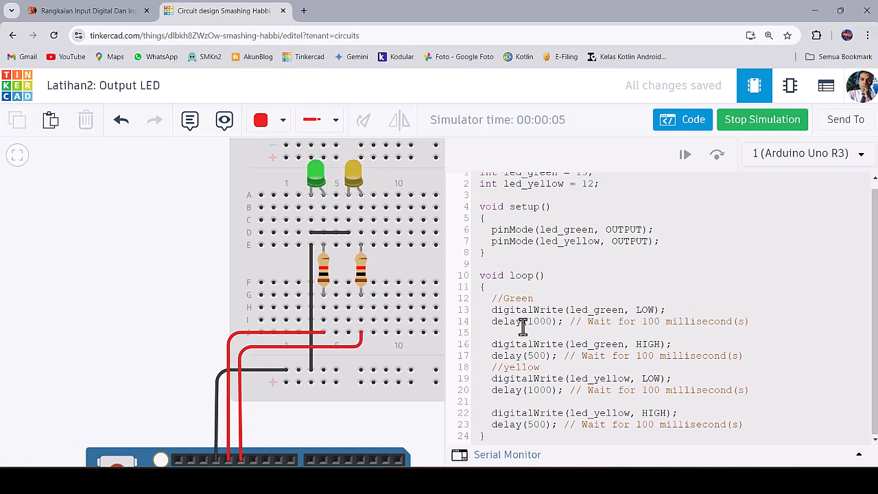
pyautogui.moveTo(527, 323); pyautogui.dragTo(544, 325)
pyautogui.click(474, 340)
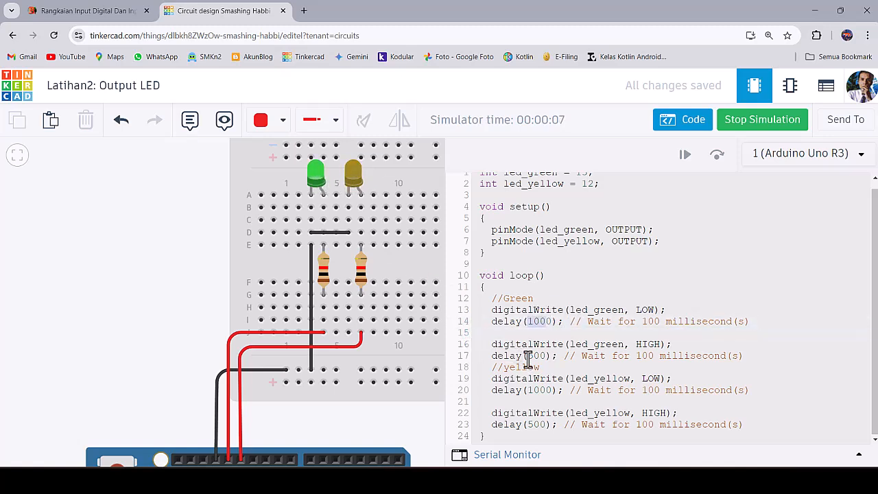
pyautogui.moveTo(533, 356); pyautogui.dragTo(550, 356)
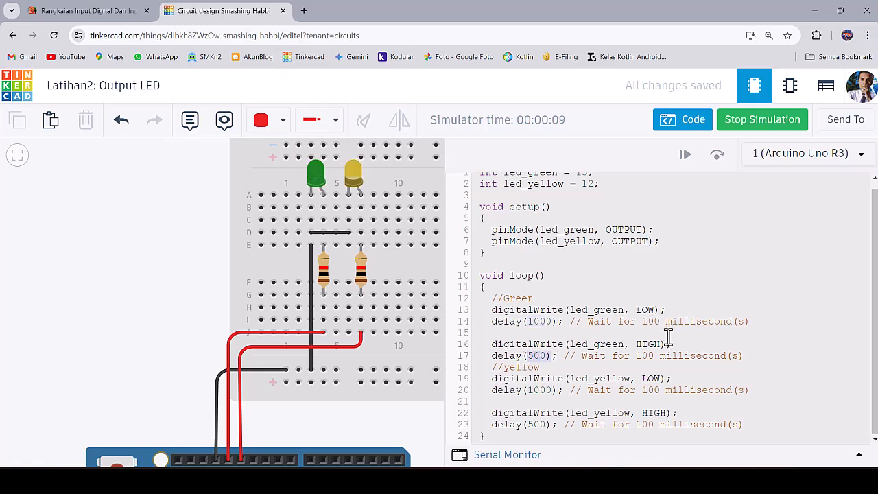
pyautogui.click(643, 310)
pyautogui.moveTo(526, 322); pyautogui.dragTo(553, 322)
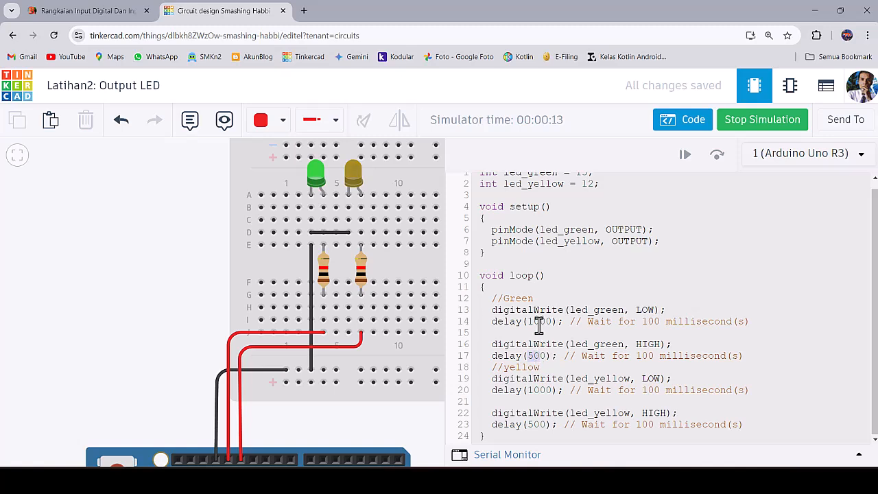
pyautogui.click(534, 321)
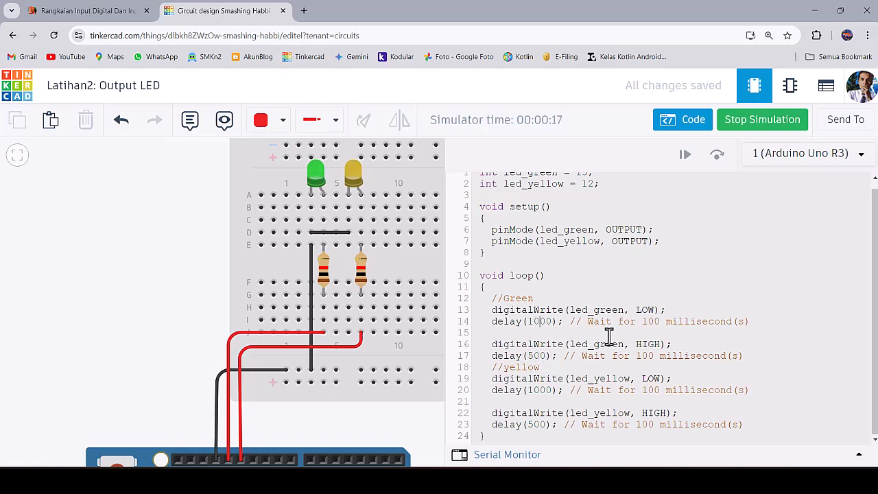
pyautogui.click(767, 123)
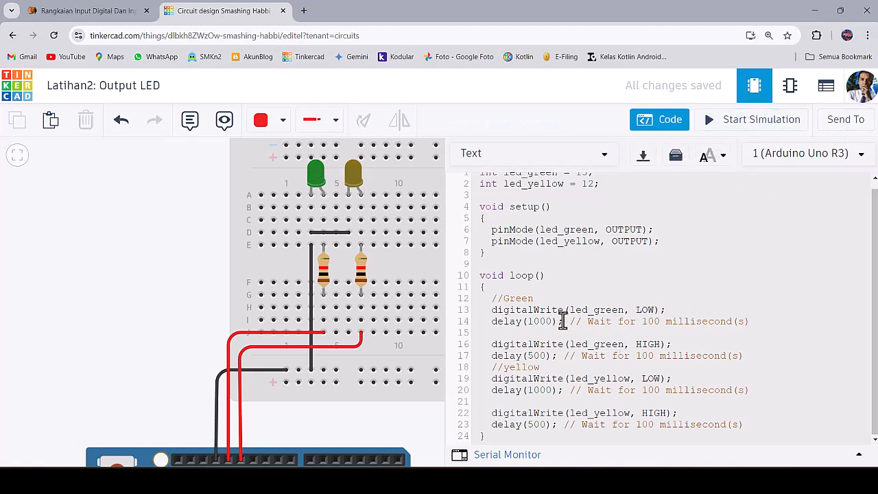
# Step: Set the first delay in both the green and yellow blocks to 500 and run the simulation
pyautogui.doubleClick(538, 321)
pyautogui.write('500')
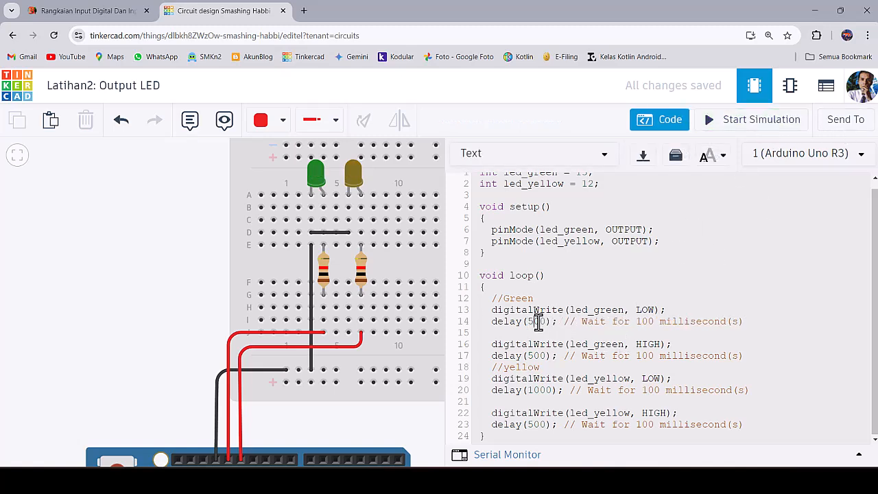
pyautogui.press('BackSpace')
pyautogui.click(720, 122)
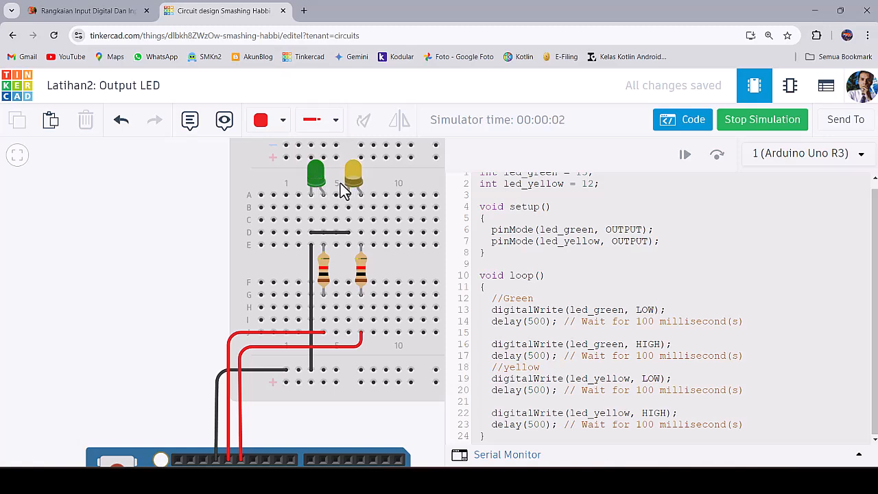
# Step: Swap the states in both blocks so each LED is written HIGH first and LOW second, and test them in the simulation
pyautogui.click(726, 119)
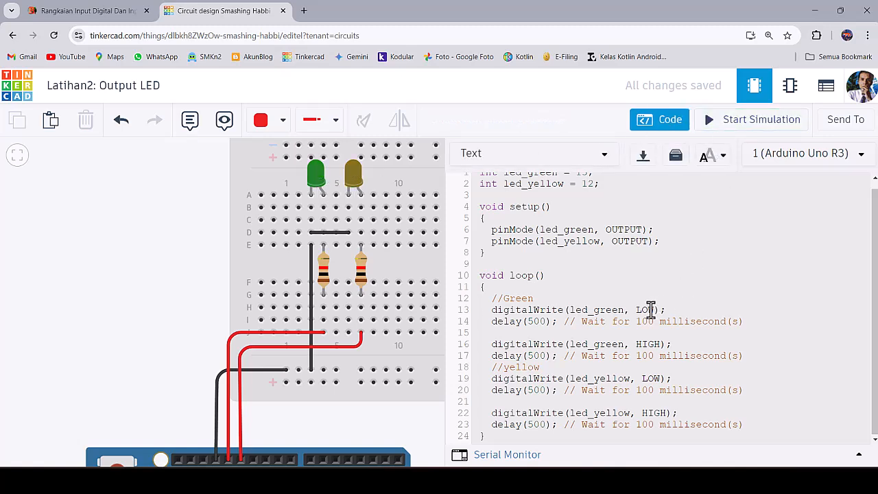
pyautogui.press('capslock')
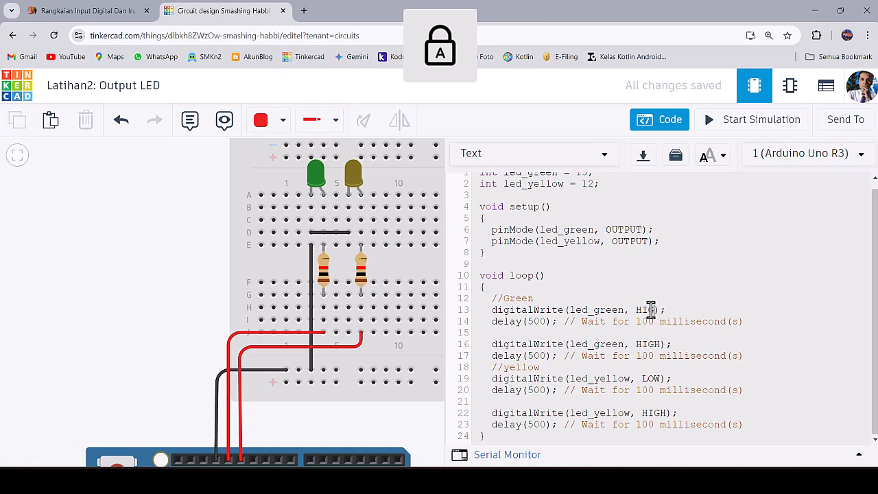
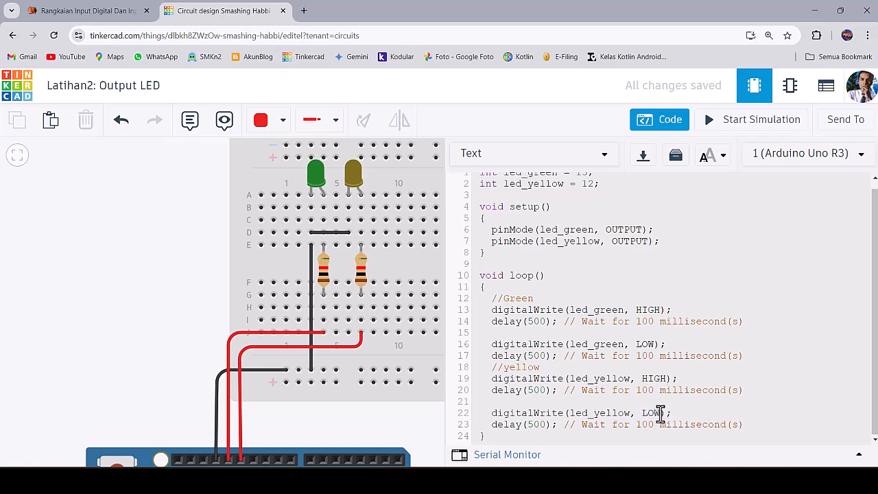
pyautogui.click(761, 125)
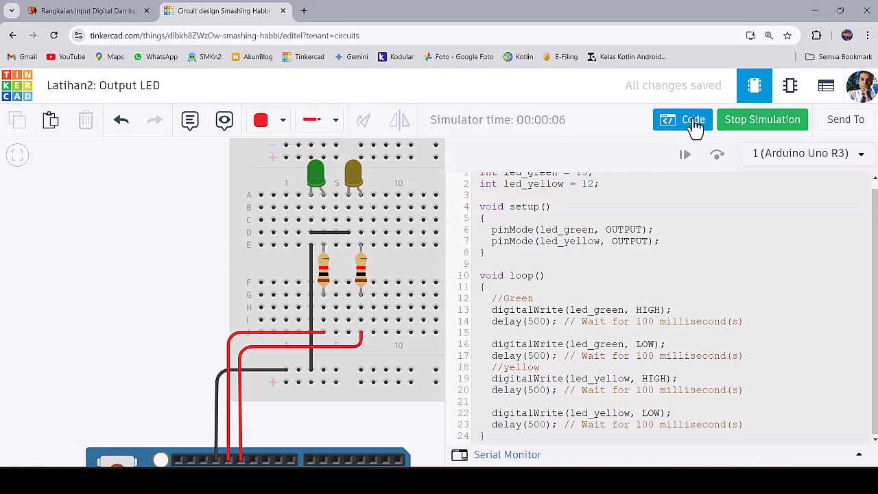
pyautogui.click(761, 123)
# Step: Close the code view and place two copies of the yellow LED in breadboard row A, at columns 9–10 and 12–13
pyautogui.click(672, 123)
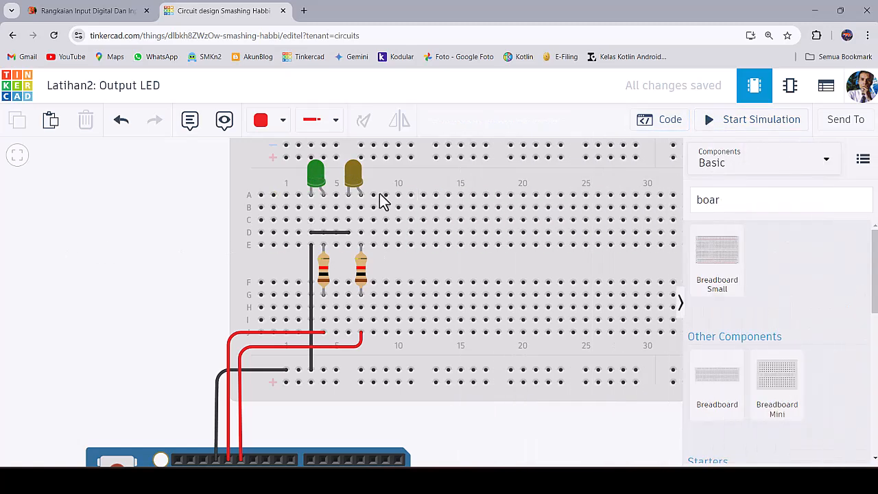
pyautogui.click(359, 172)
pyautogui.hotkey('ctrl', 'c')
pyautogui.hotkey('ctrl', 'v')
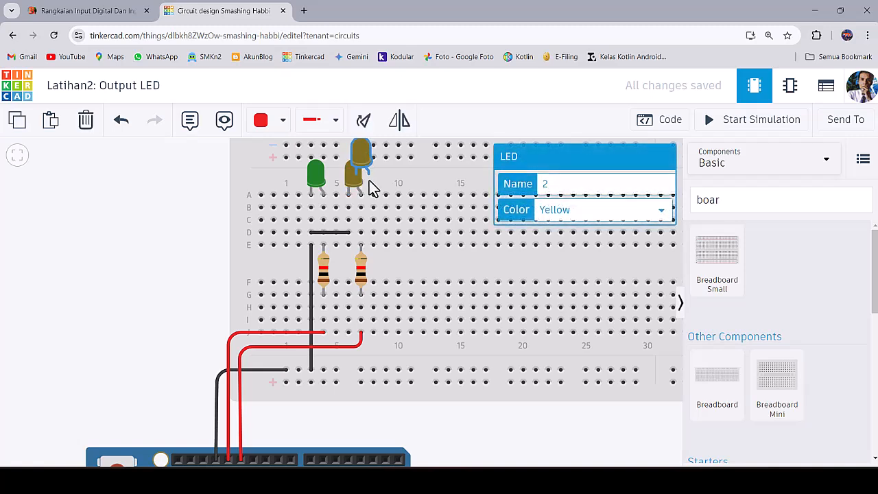
pyautogui.click(396, 193)
pyautogui.hotkey('ctrl', 'v')
pyautogui.click(434, 194)
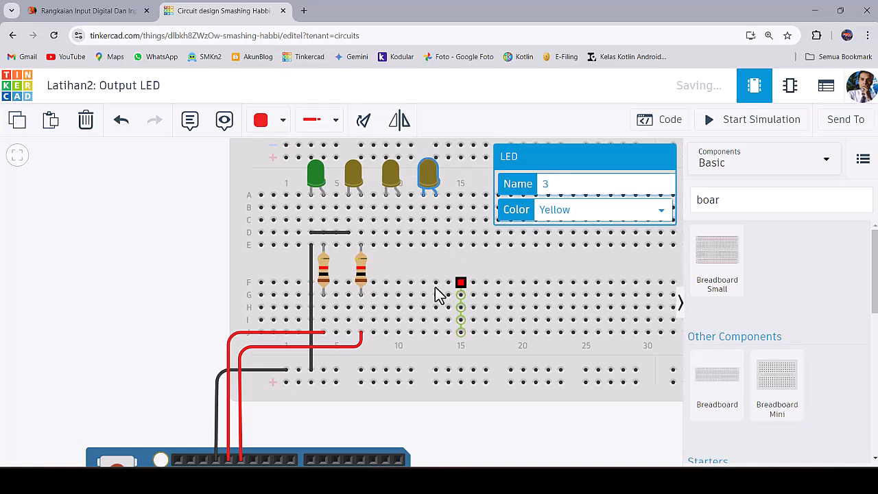
# Step: Place two more copies of the yellow LED in row A, at columns 15–16 and 18–19
pyautogui.scroll(-1, 267, 282)
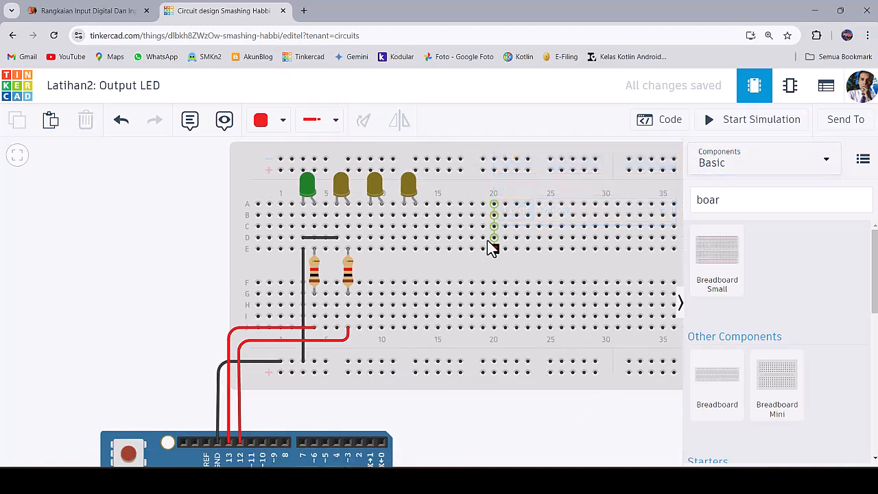
pyautogui.hotkey('ctrl', 'v')
pyautogui.click(449, 209)
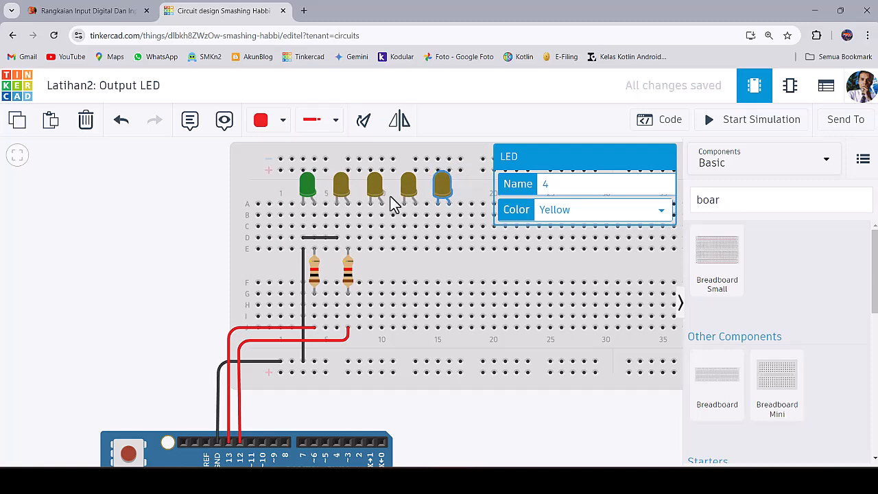
pyautogui.scroll(-2, 198, 254)
pyautogui.scroll(3, 425, 235)
pyautogui.hotkey('ctrl', 'v')
pyautogui.click(401, 219)
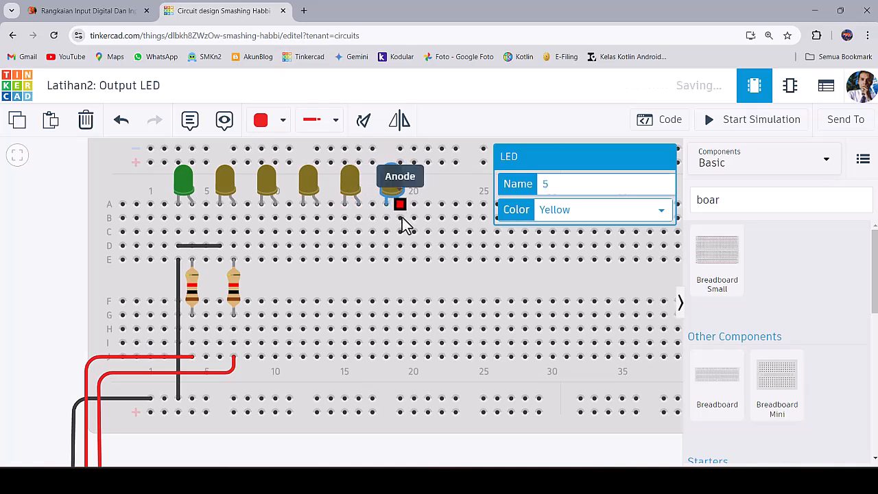
pyautogui.click(267, 185)
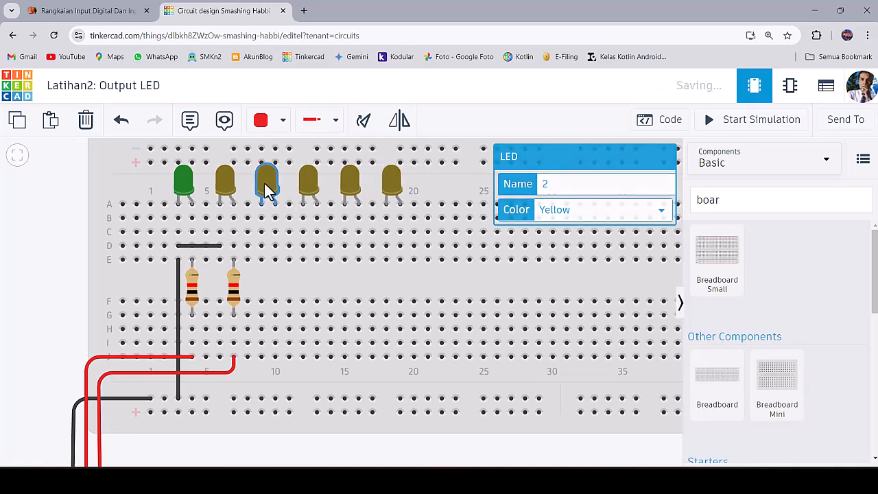
pyautogui.press('Escape')
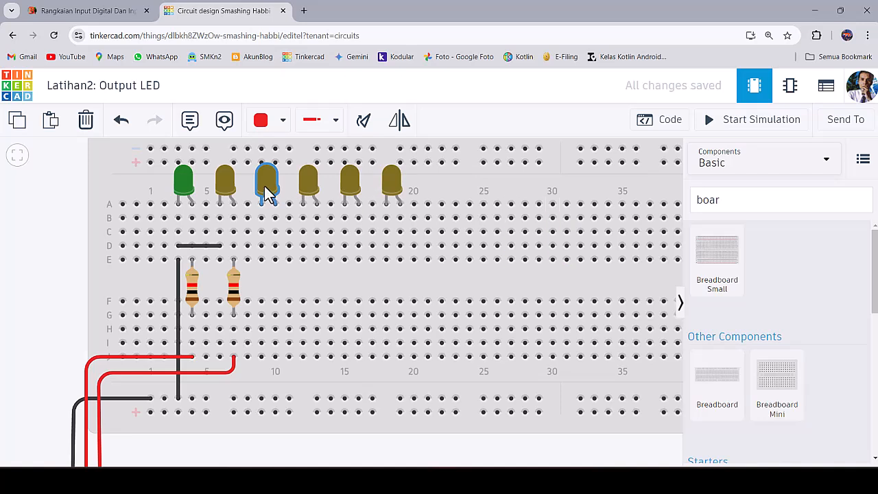
pyautogui.click(309, 196)
pyautogui.press('Escape')
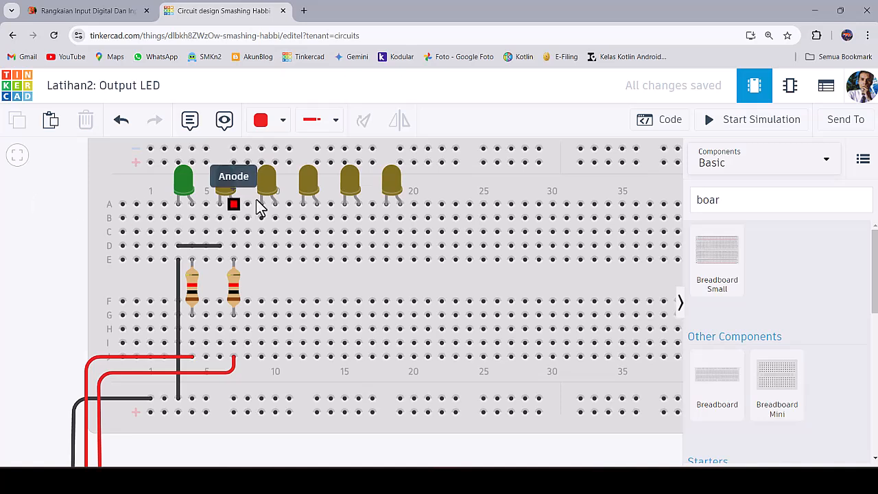
# Step: Change the third LED's color to Orange and the fourth LED's color to Blue
pyautogui.click(267, 185)
pyautogui.click(575, 210)
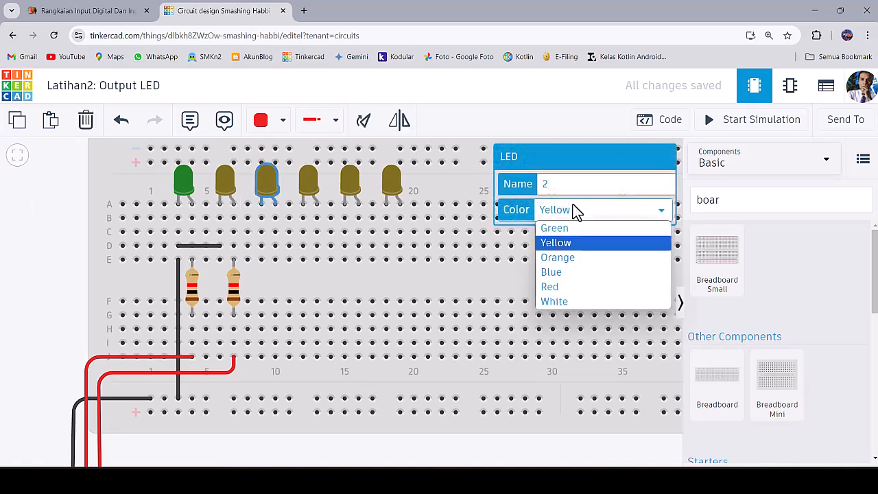
pyautogui.click(565, 258)
pyautogui.click(309, 183)
pyautogui.click(552, 213)
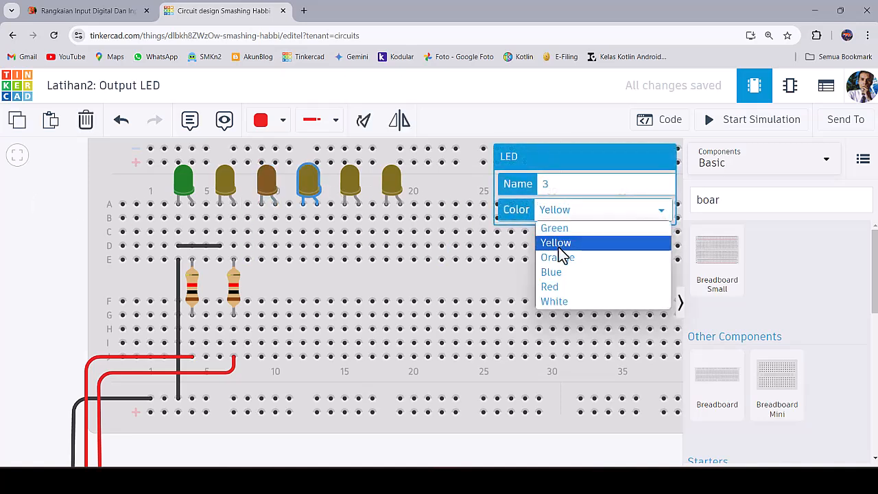
pyautogui.click(564, 272)
# Step: Change the fifth LED's color to Red and the sixth LED's color to White
pyautogui.click(351, 184)
pyautogui.click(568, 211)
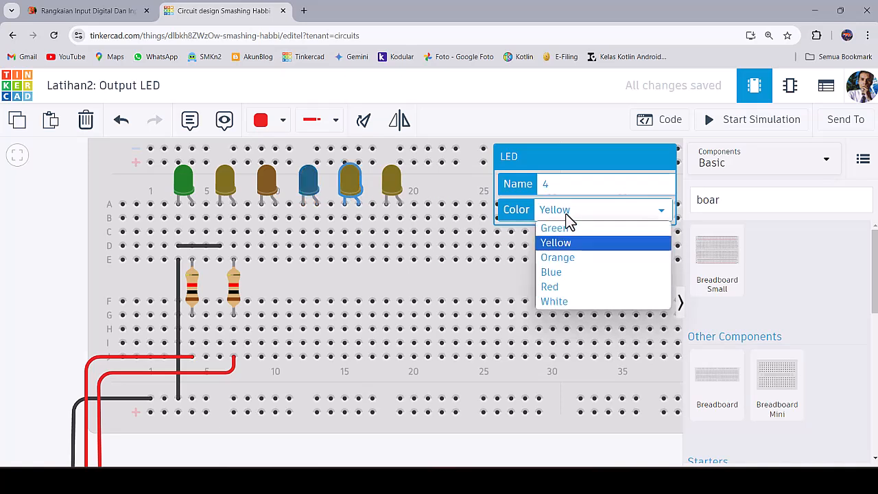
pyautogui.click(567, 285)
pyautogui.click(394, 180)
pyautogui.click(580, 214)
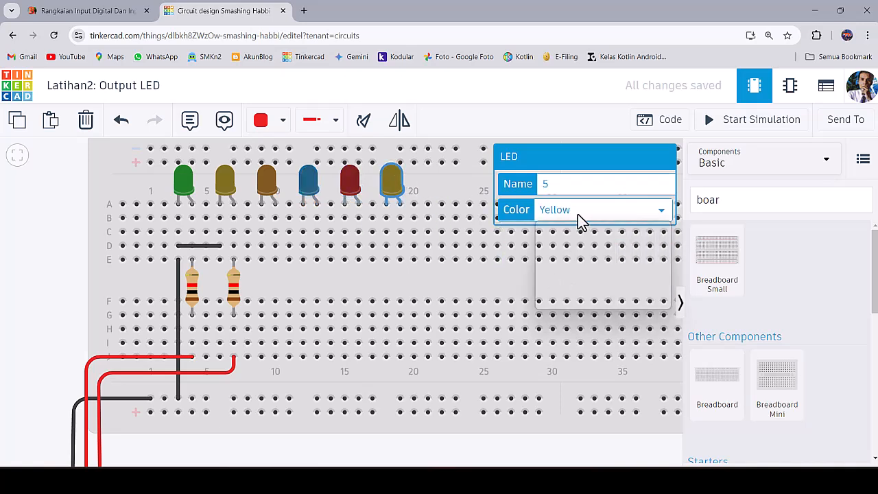
pyautogui.click(569, 302)
pyautogui.click(430, 185)
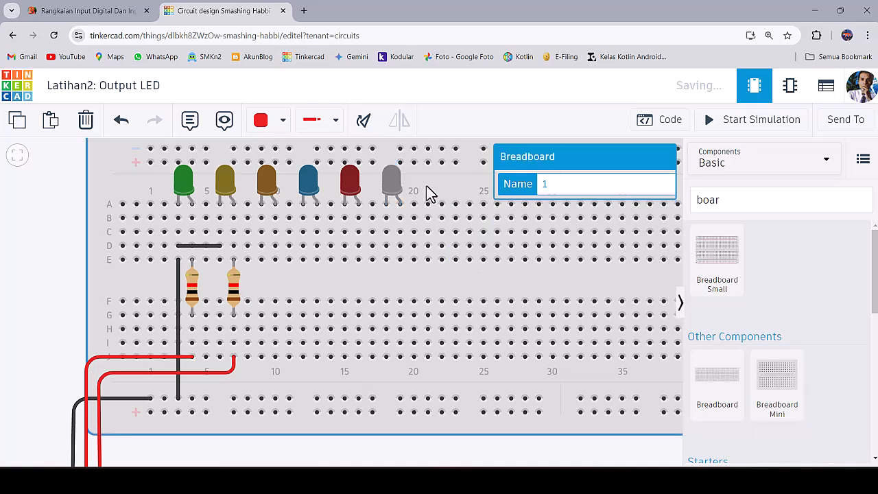
# Step: Copy the yellow LED's 1 kΩ resistor and place four copies at columns 10, 13, 16 and 19, below the remaining LEDs
pyautogui.click(240, 289)
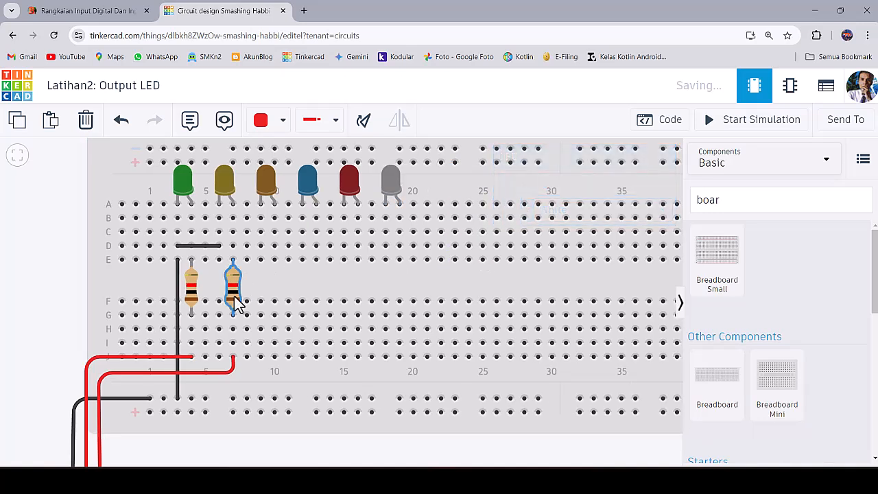
pyautogui.hotkey('ctrl', 'c')
pyautogui.hotkey('ctrl', 'v')
pyautogui.moveTo(245, 300); pyautogui.dragTo(403, 297)
pyautogui.hotkey('ctrl', 'v')
pyautogui.hotkey('ctrl', 'v')
pyautogui.scroll(-3, 412, 324)
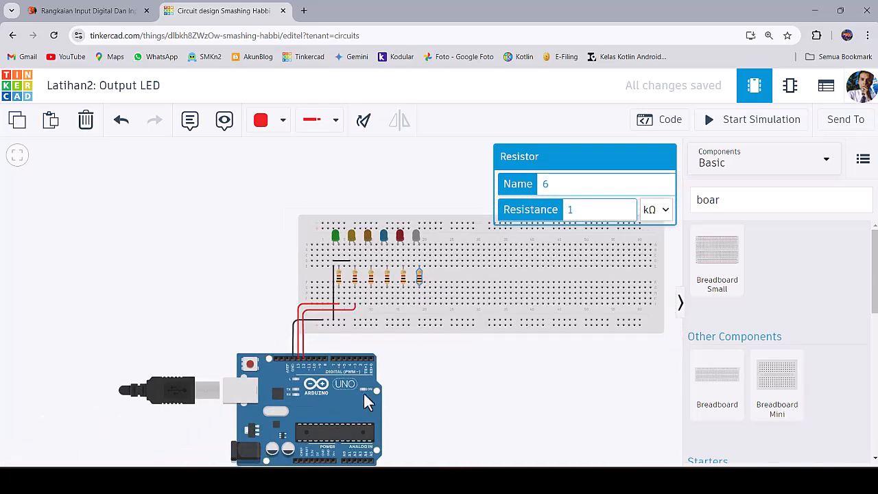
# Step: Wire breadboard hole J10 to Arduino pin 11 in red and bend the wire to run parallel to the existing red wires
pyautogui.scroll(4, 363, 384)
pyautogui.click(198, 186)
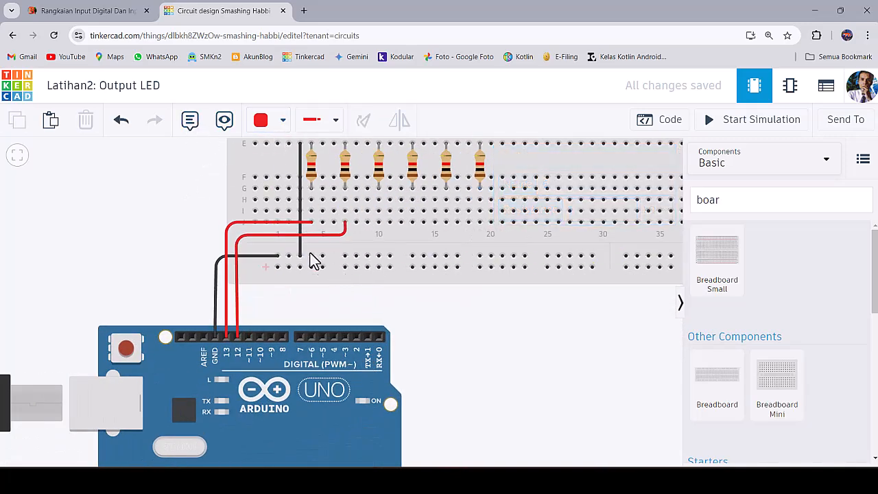
pyautogui.scroll(2, 313, 255)
pyautogui.click(403, 209)
pyautogui.click(226, 366)
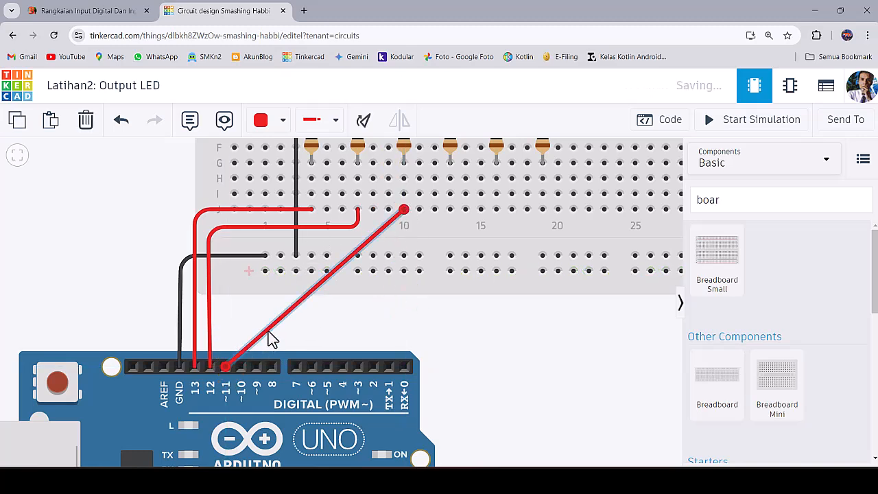
pyautogui.moveTo(297, 302); pyautogui.dragTo(408, 266)
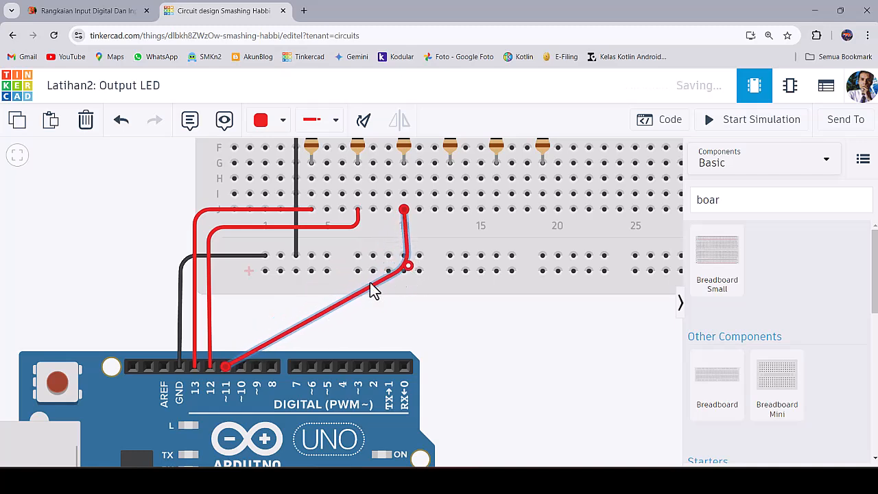
pyautogui.click(320, 313)
pyautogui.moveTo(320, 313); pyautogui.dragTo(221, 246)
pyautogui.moveTo(409, 272); pyautogui.dragTo(406, 242)
# Step: Wire J13 to Arduino pin 10 and J16 to pin 9 in red, bending both wires into square-cornered routes
pyautogui.click(449, 209)
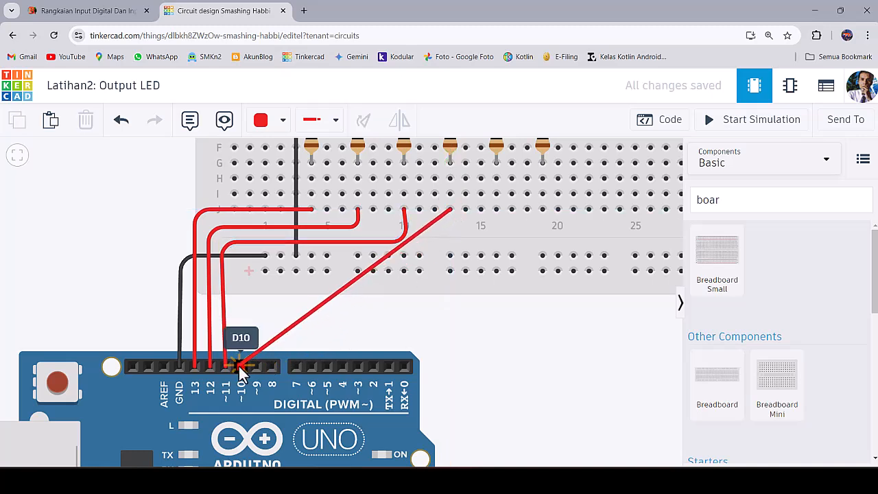
pyautogui.click(238, 364)
pyautogui.moveTo(389, 251); pyautogui.dragTo(450, 295)
pyautogui.moveTo(331, 334); pyautogui.dragTo(240, 299)
pyautogui.click(495, 209)
pyautogui.click(252, 367)
pyautogui.moveTo(399, 270); pyautogui.dragTo(498, 315)
pyautogui.moveTo(383, 344); pyautogui.dragTo(255, 316)
# Step: Wire Arduino pin 8 to J19 in red and bend the wire around the pin 9 wire
pyautogui.click(272, 367)
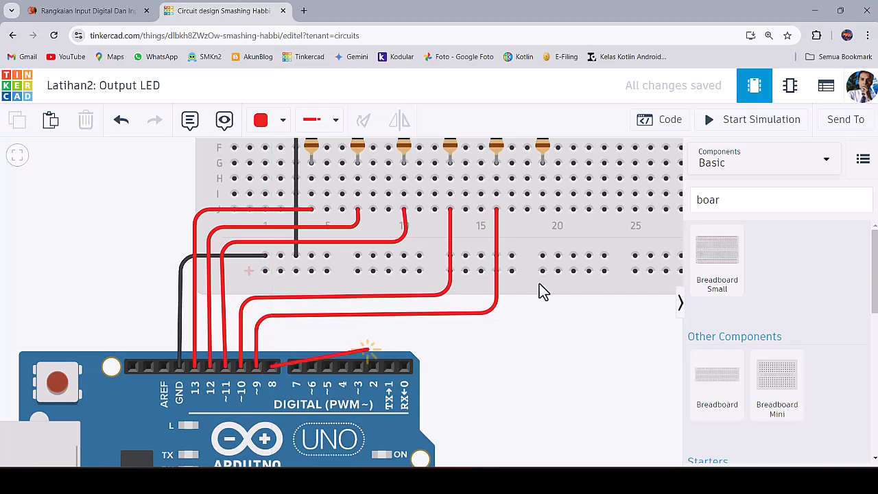
pyautogui.click(543, 210)
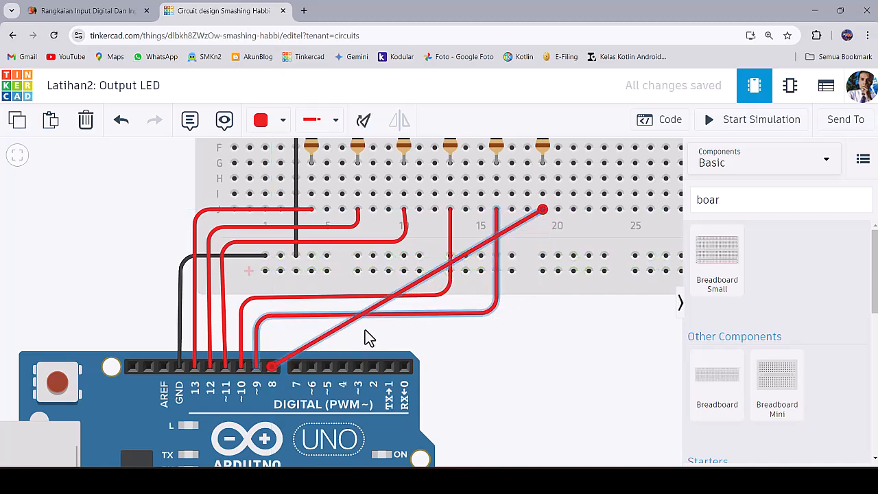
pyautogui.moveTo(425, 278); pyautogui.dragTo(545, 327)
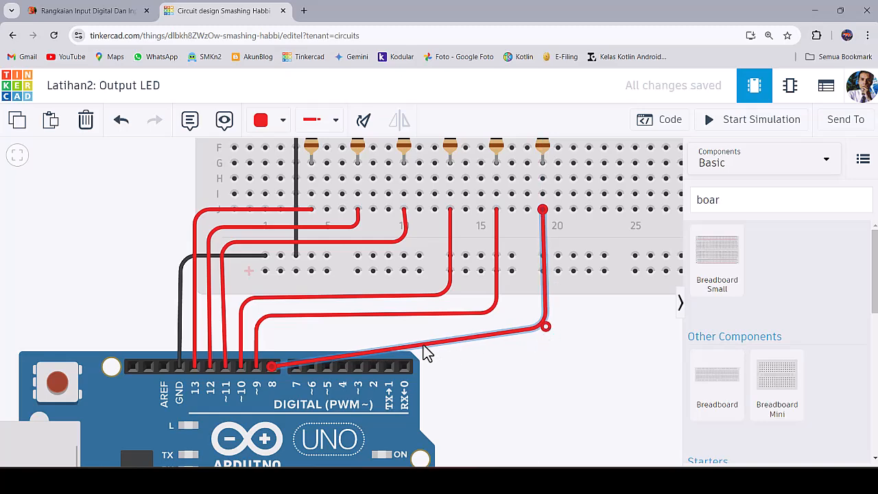
pyautogui.moveTo(425, 352); pyautogui.dragTo(271, 334)
# Step: Connect the orange LED's cathode to the yellow LED's with a wire from C9 to C6, and color it black
pyautogui.scroll(-3, 355, 340)
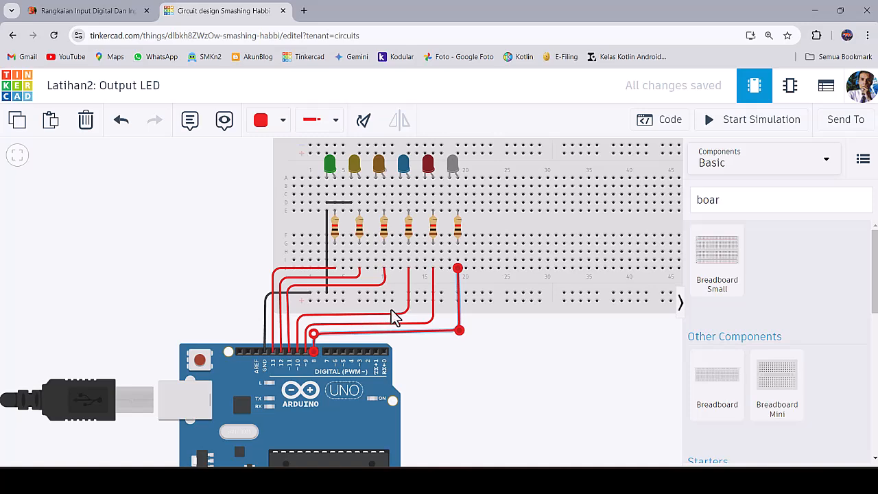
pyautogui.scroll(-2, 405, 322)
pyautogui.scroll(4, 411, 245)
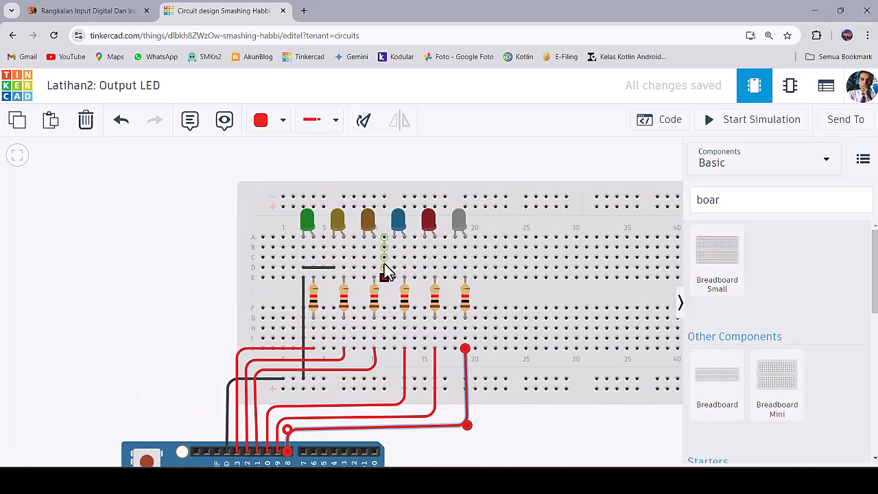
pyautogui.scroll(3, 386, 271)
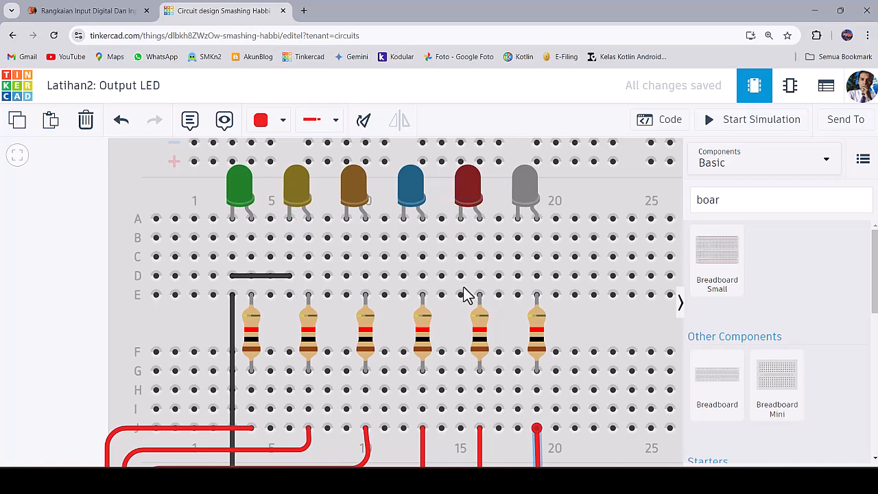
pyautogui.click(347, 257)
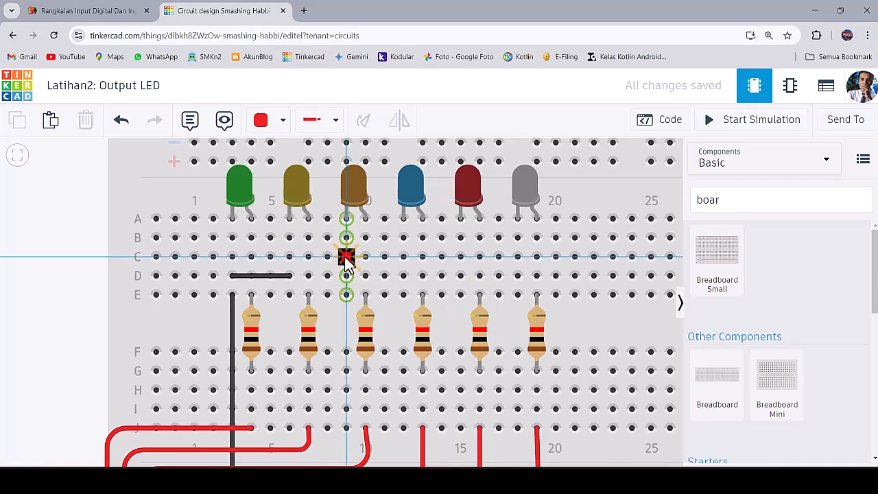
pyautogui.click(290, 257)
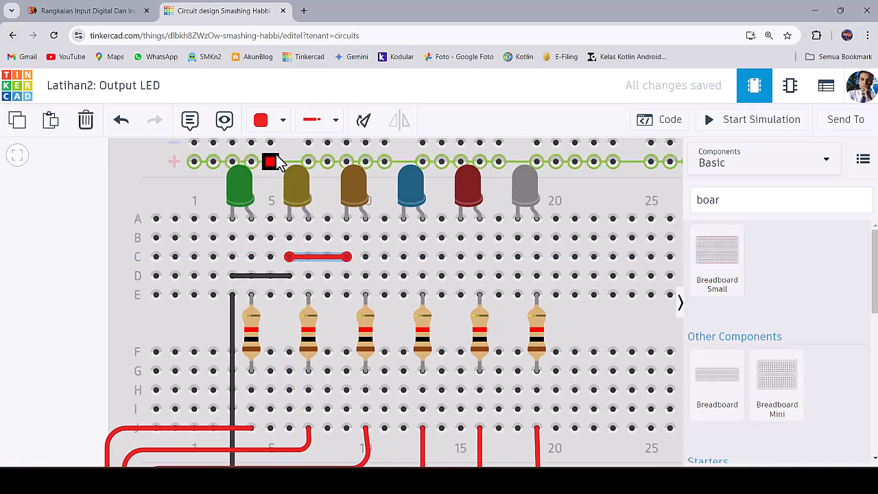
pyautogui.click(281, 120)
pyautogui.click(295, 169)
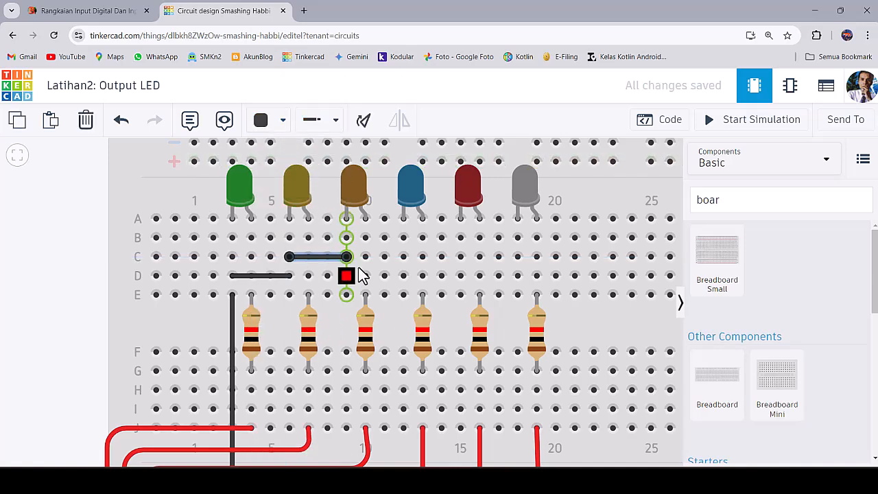
# Step: Link the blue, red and white LED cathodes to the ground chain with black wires B12–B9, C15–C12 and D18–D15
pyautogui.click(403, 238)
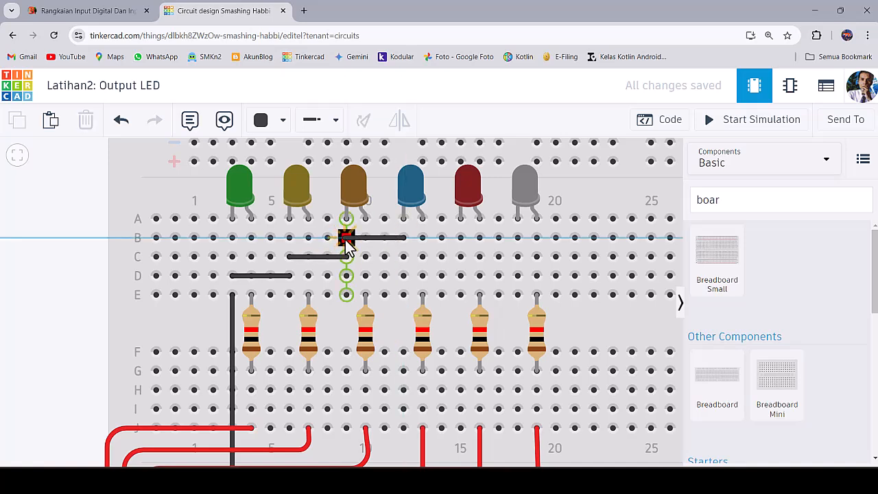
pyautogui.click(346, 237)
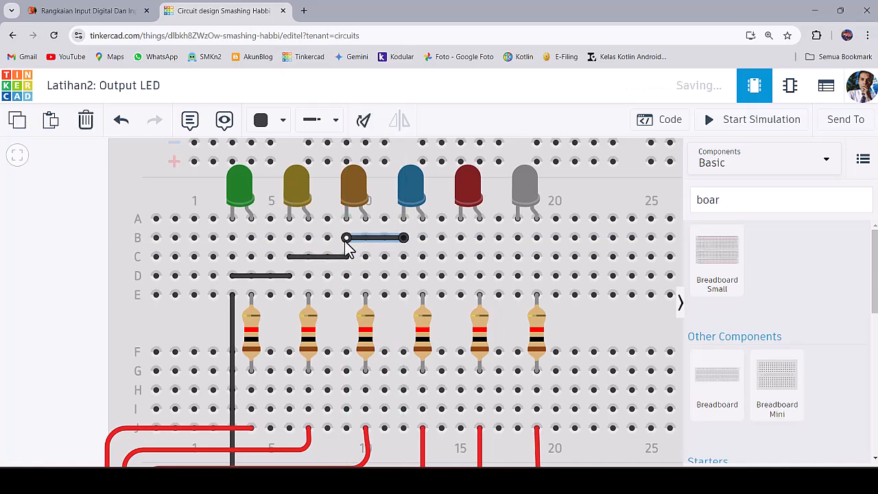
pyautogui.click(460, 256)
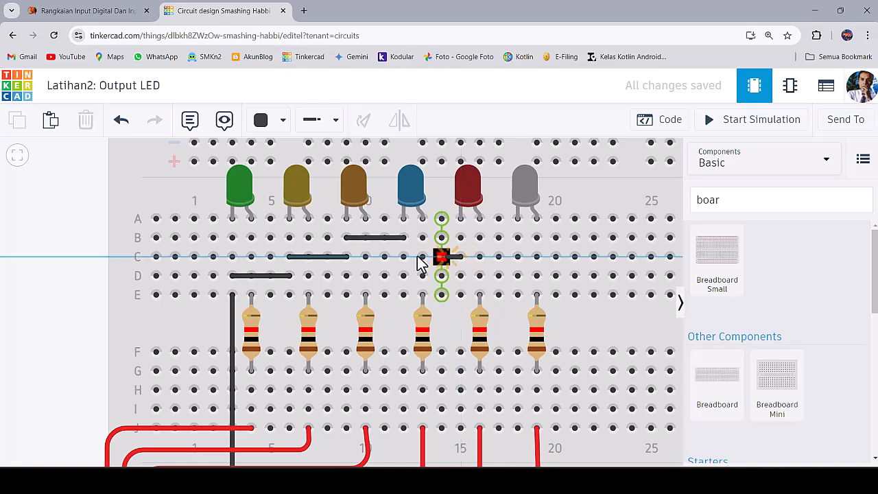
pyautogui.click(404, 257)
pyautogui.click(518, 276)
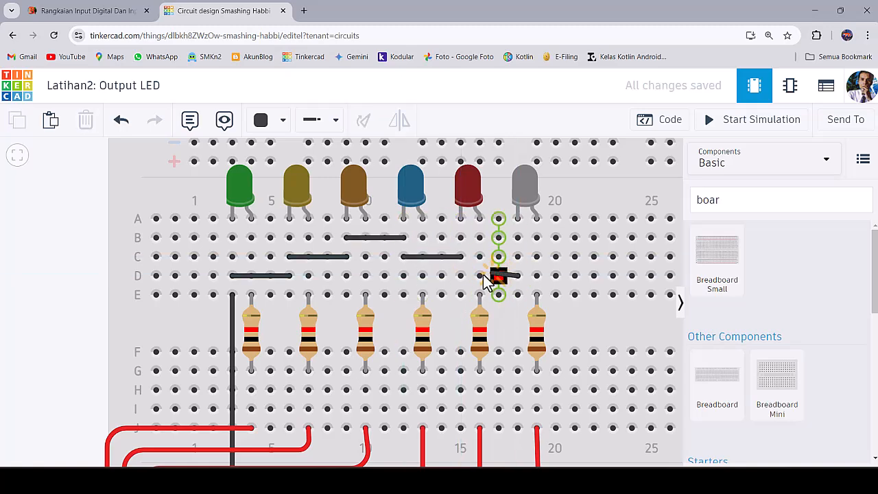
pyautogui.click(460, 275)
pyautogui.scroll(-5, 348, 267)
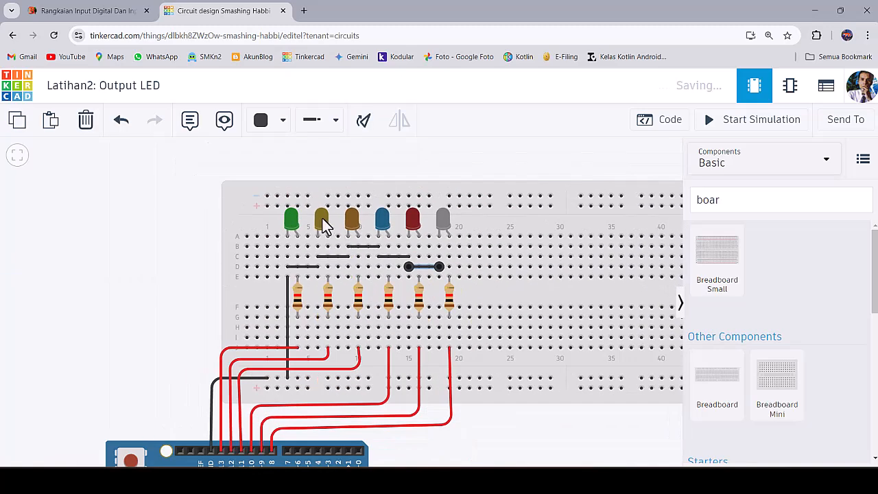
pyautogui.scroll(5, 333, 243)
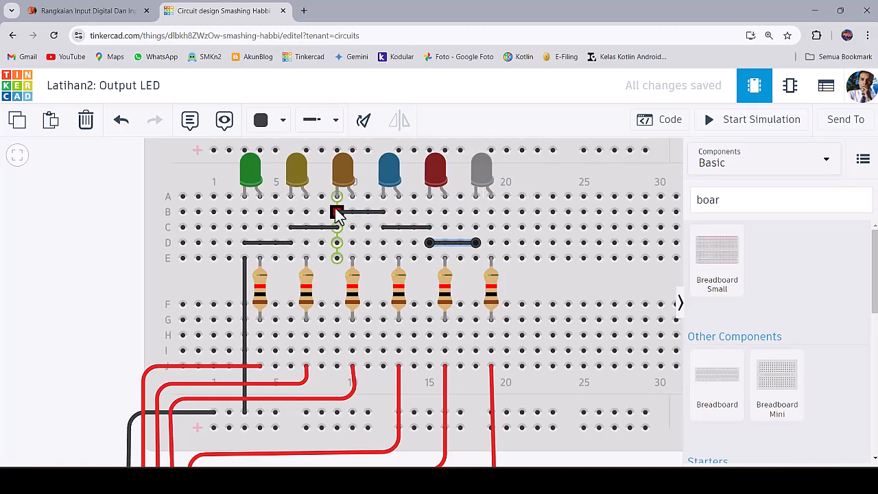
pyautogui.scroll(-2, 612, 279)
pyautogui.scroll(-2, 613, 254)
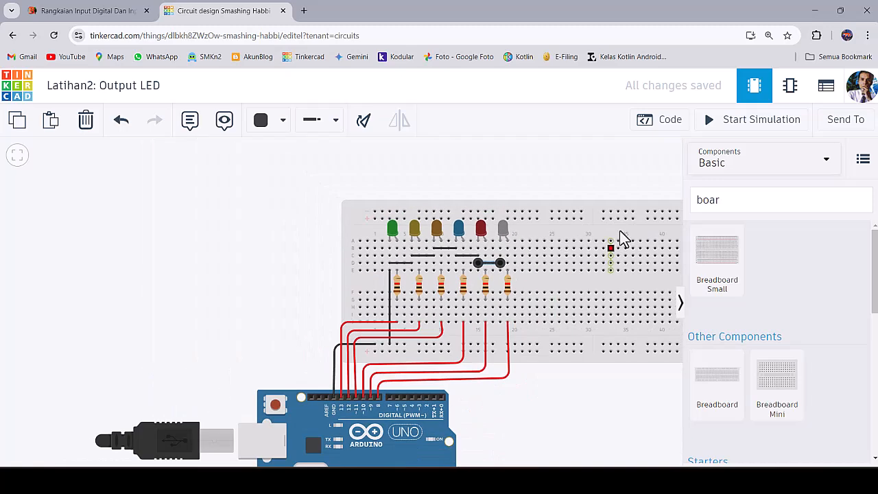
pyautogui.scroll(-2, 130, 281)
pyautogui.scroll(2, 372, 290)
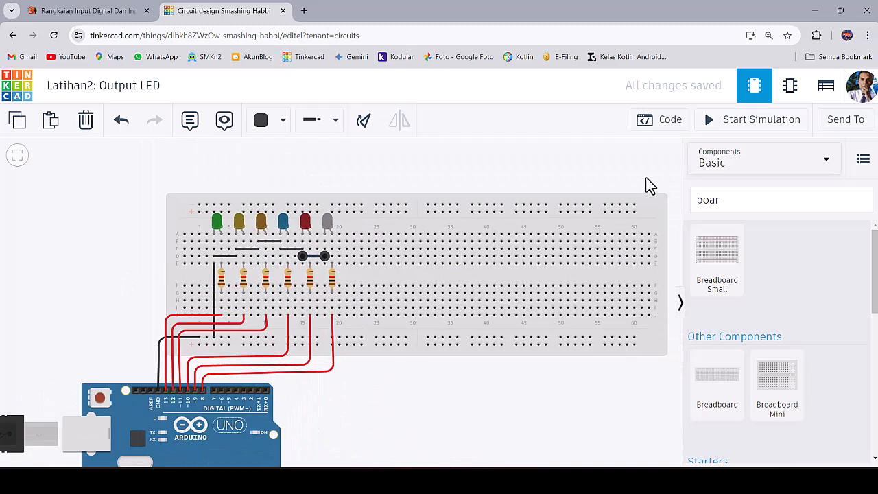
# Step: Open the code and start a new declaration "INT led_orange =" on the line below led_yellow
pyautogui.click(663, 122)
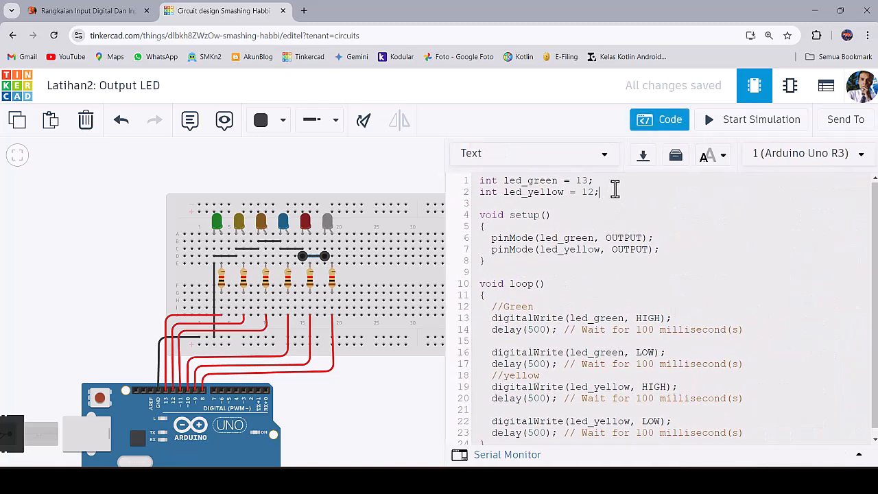
pyautogui.click(614, 190)
pyautogui.press('Return')
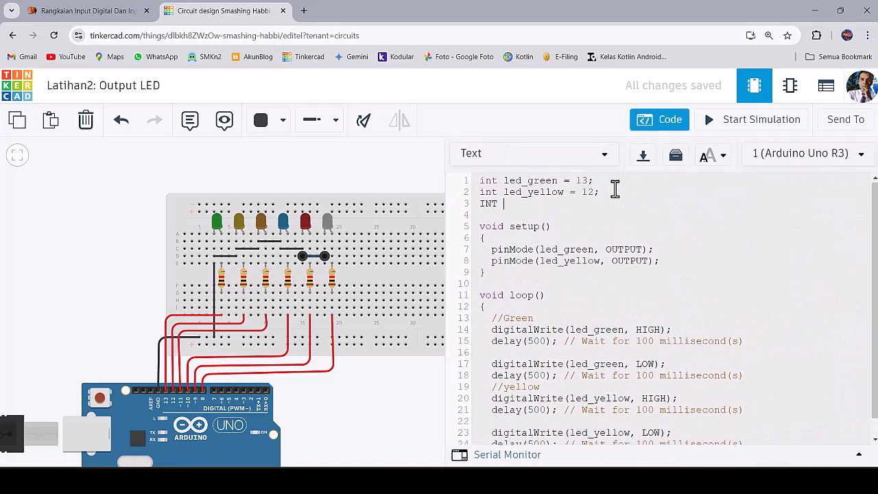
pyautogui.press('capslock')
pyautogui.press('BackSpace')
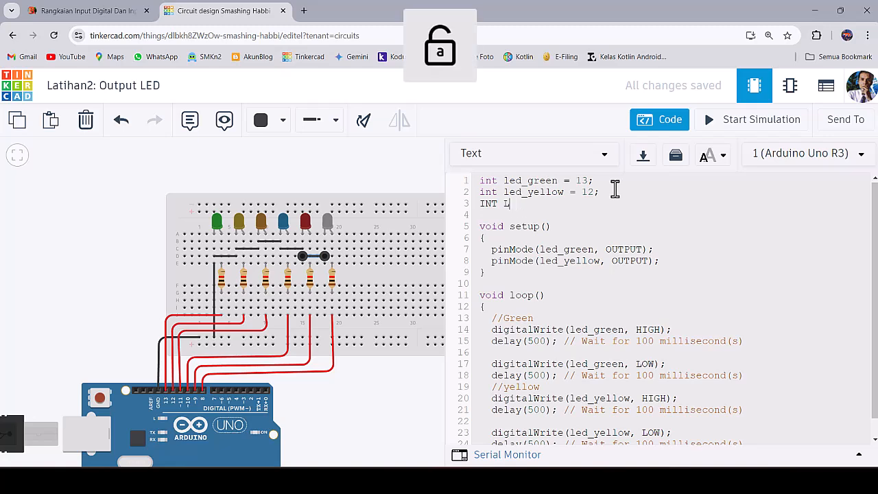
pyautogui.write('led_')
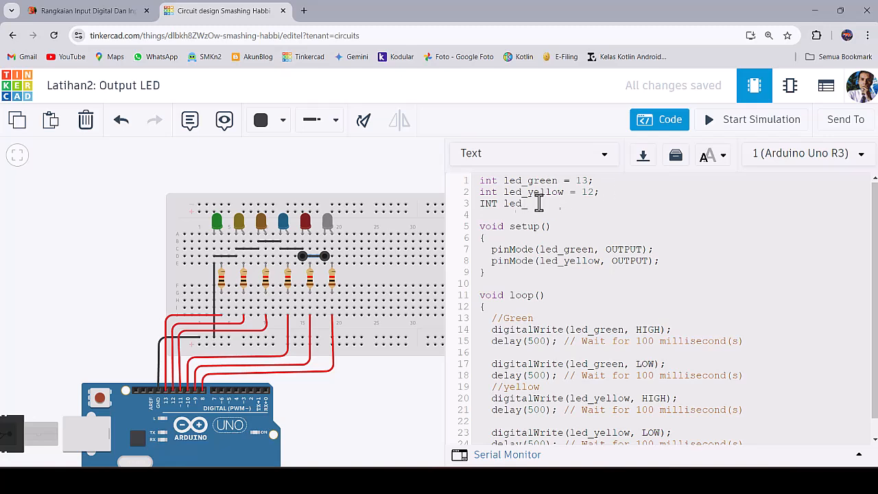
pyautogui.click(266, 229)
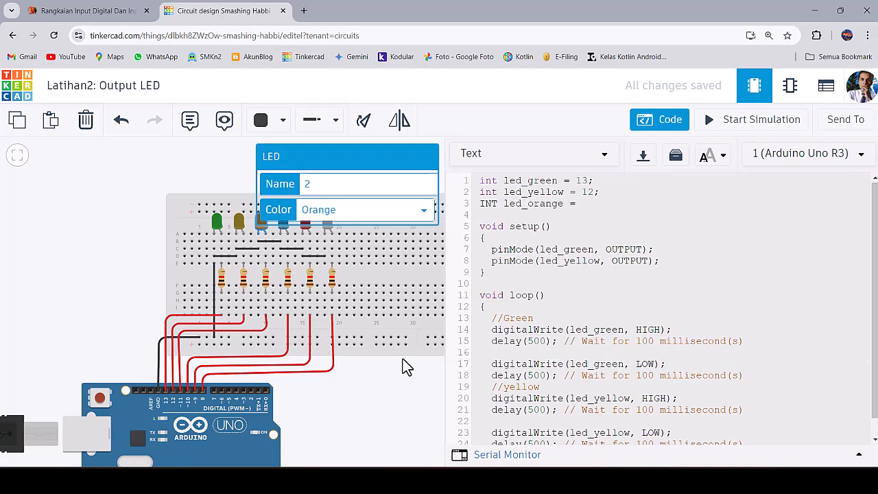
# Step: Close the code view and check which Arduino pin the orange LED is wired to
pyautogui.click(84, 236)
pyautogui.scroll(-1, 277, 240)
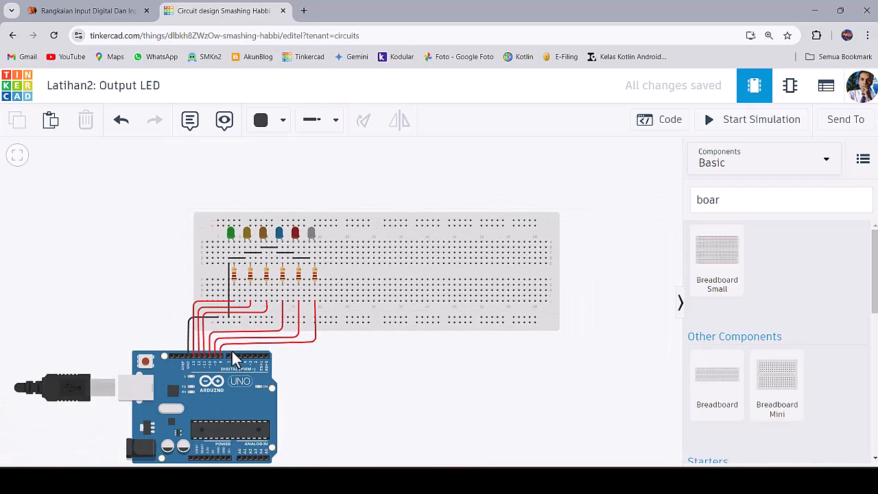
pyautogui.scroll(2, 189, 384)
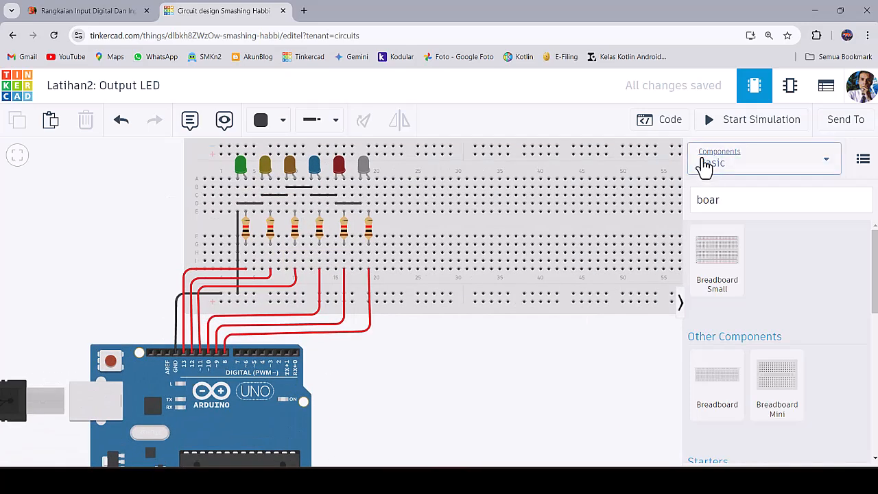
# Step: Complete the led_orange declaration in the code with "11;" and remove its uppercase INT keyword
pyautogui.click(668, 122)
pyautogui.click(591, 206)
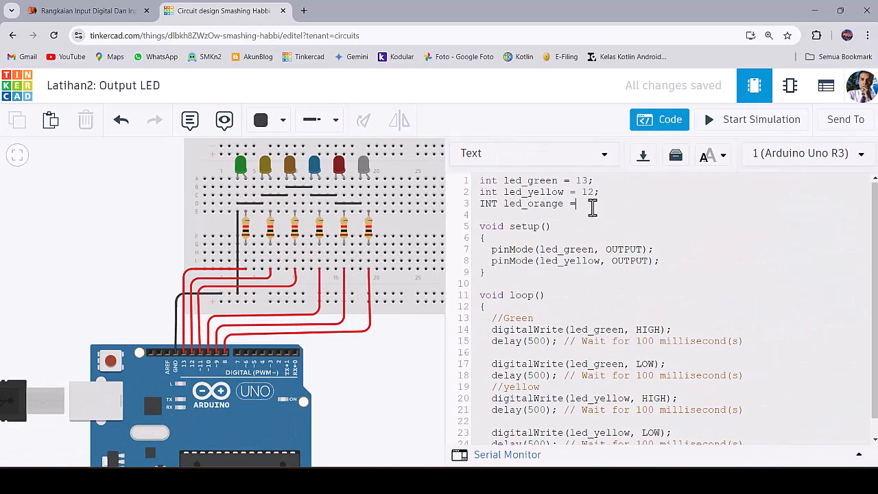
pyautogui.write('11;')
pyautogui.press('Return')
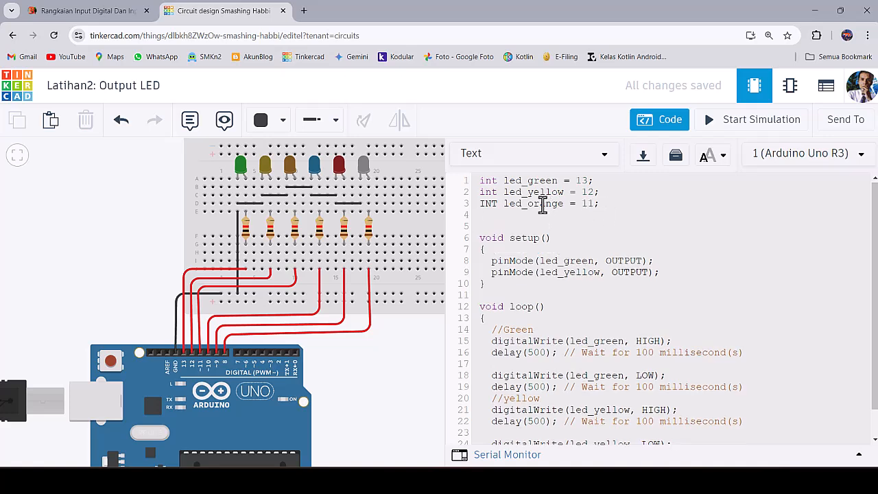
pyautogui.click(497, 203)
pyautogui.press('BackSpace')
pyautogui.press('BackSpace')
pyautogui.press('BackSpace')
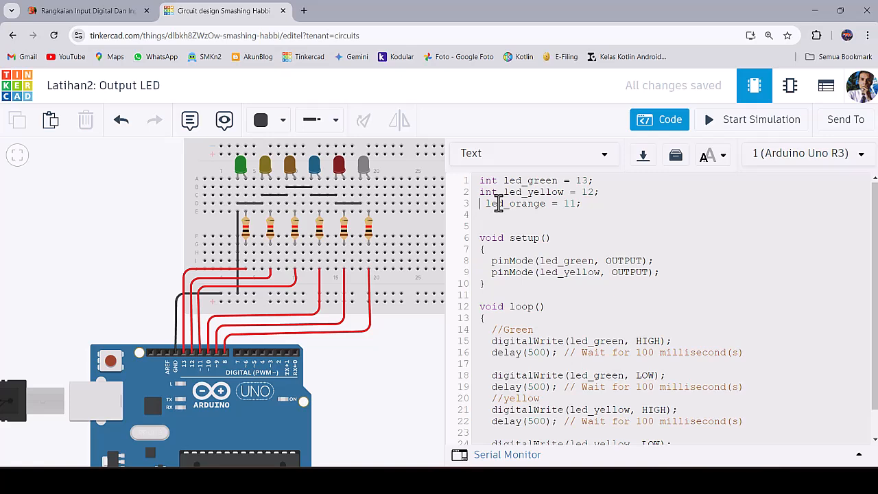
# Step: Start the led_orange line with lowercase int and declare int variables led_blue = 10, led_red = 9 and led_white = 8 below it
pyautogui.write('int led_blue =')
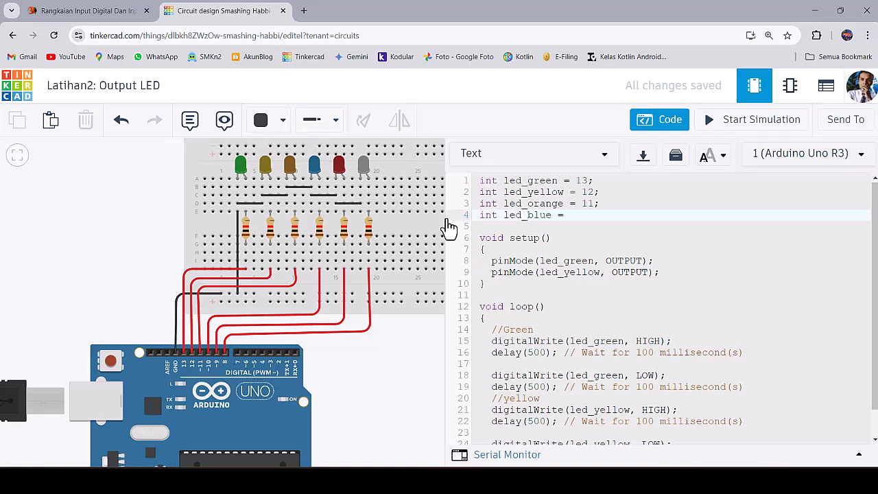
pyautogui.write(';')
pyautogui.press('Return')
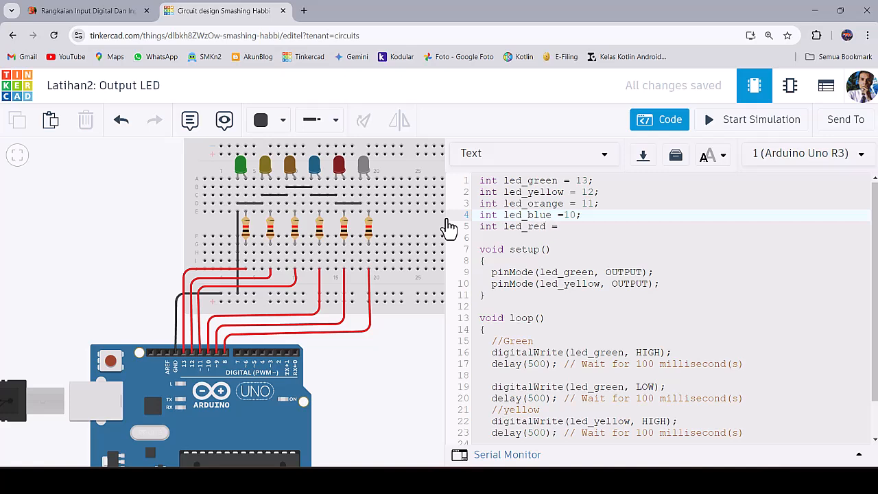
pyautogui.press('Return')
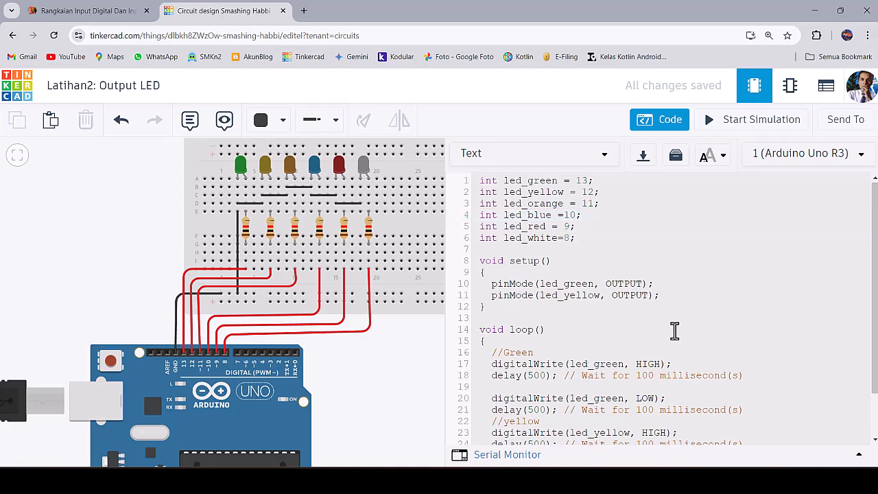
# Step: Duplicate the led_yellow pinMode line four times below itself in void setup()
pyautogui.scroll(-2, 593, 279)
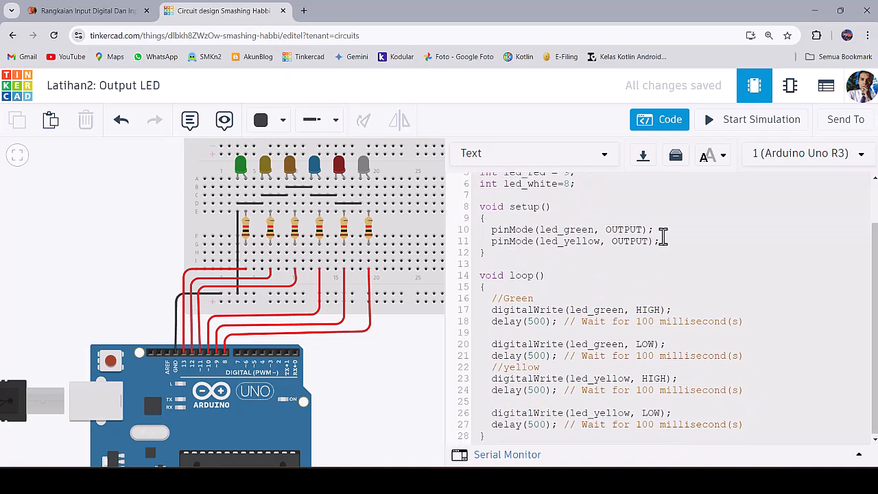
pyautogui.moveTo(663, 241); pyautogui.dragTo(660, 231)
pyautogui.hotkey('ctrl', 'c')
pyautogui.click(669, 241)
pyautogui.hotkey('ctrl', 'v')
pyautogui.hotkey('ctrl', 'v')
pyautogui.hotkey('ctrl', 'v')
pyautogui.hotkey('ctrl', 'v')
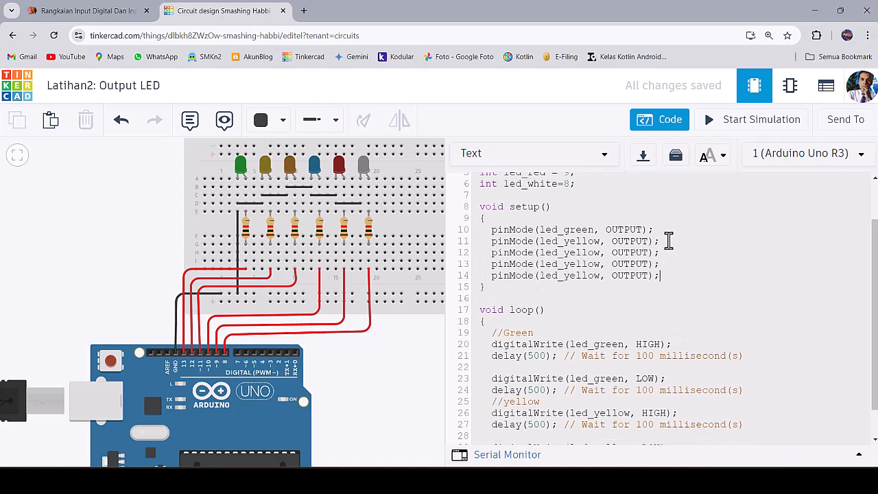
# Step: Replace led_yellow with led_orange and led_blue in the first two duplicated pinMode lines
pyautogui.scroll(3, 589, 254)
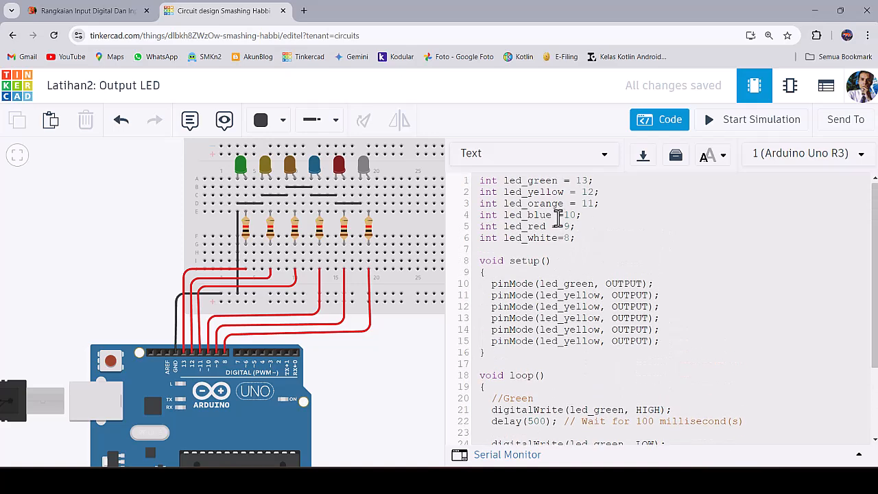
pyautogui.doubleClick(539, 204)
pyautogui.doubleClick(575, 306)
pyautogui.hotkey('ctrl', 'v')
pyautogui.doubleClick(534, 215)
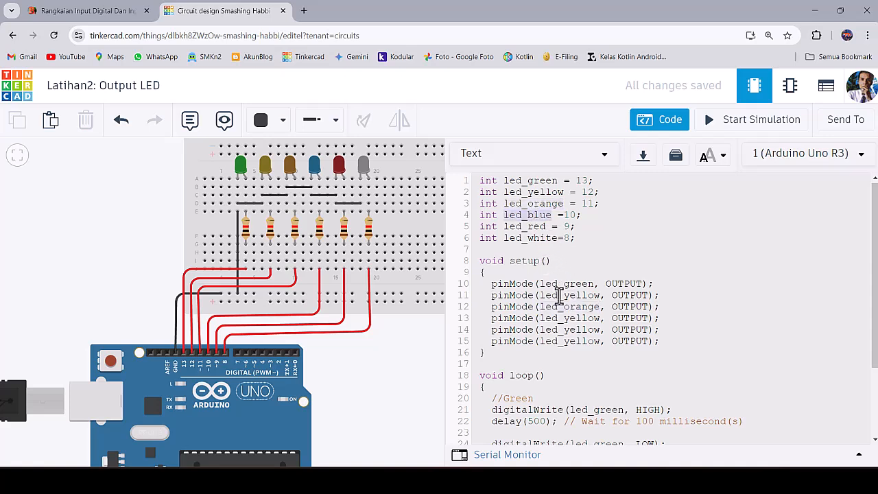
pyautogui.doubleClick(554, 318)
pyautogui.hotkey('ctrl', 'v')
# Step: Replace led_yellow with led_red and led_white in the last two duplicated pinMode lines
pyautogui.doubleClick(532, 227)
pyautogui.doubleClick(570, 329)
pyautogui.hotkey('ctrl', 'v')
pyautogui.doubleClick(533, 238)
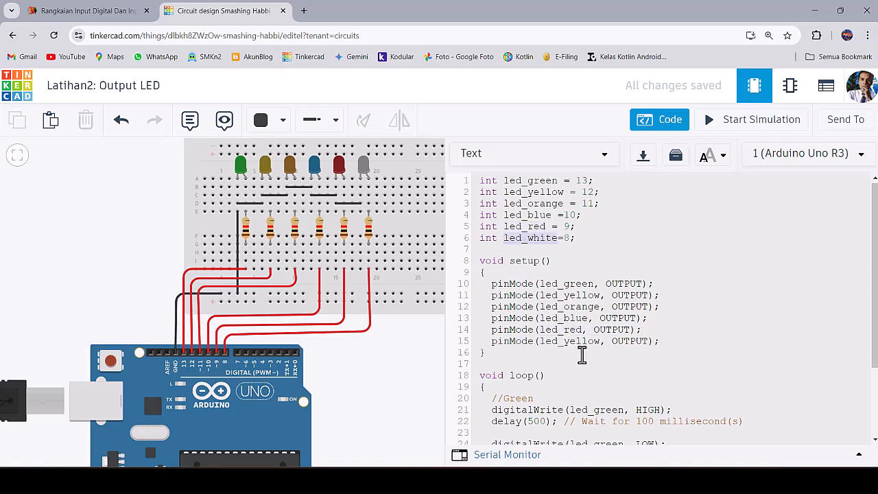
pyautogui.doubleClick(585, 340)
pyautogui.hotkey('ctrl', 'v')
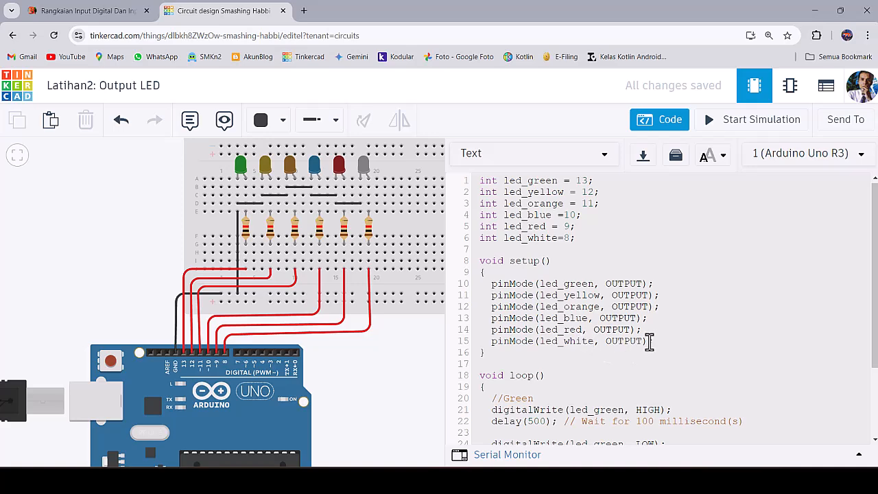
# Step: Paste four copies of the yellow LED's blink block at the end of void loop(), each starting on a new line
pyautogui.scroll(-3, 648, 340)
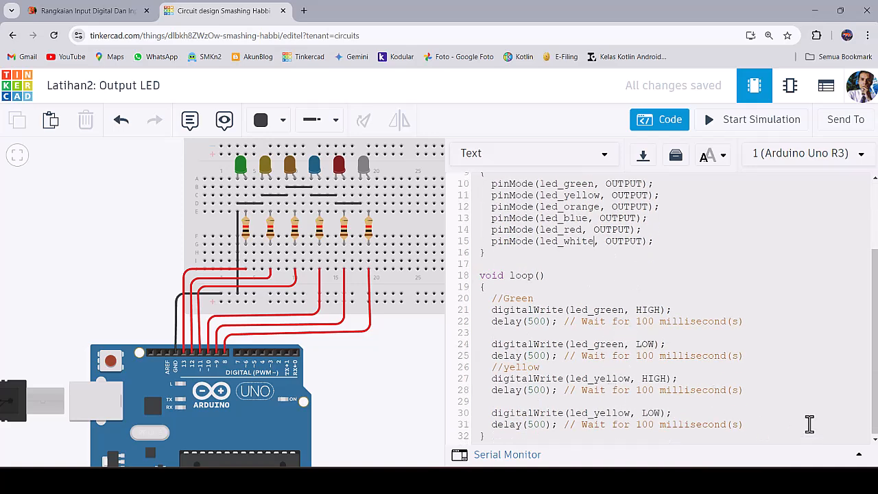
pyautogui.moveTo(750, 422); pyautogui.dragTo(492, 368)
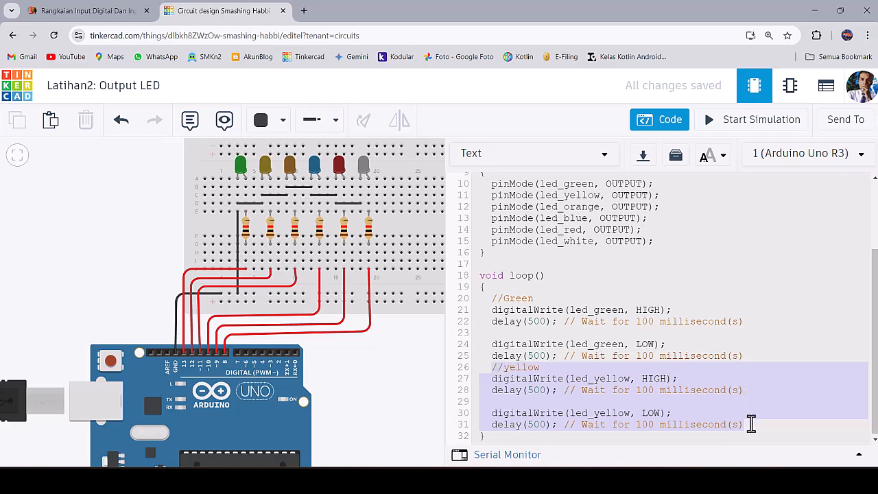
pyautogui.click(752, 423)
pyautogui.press('Return')
pyautogui.hotkey('ctrl', 'v')
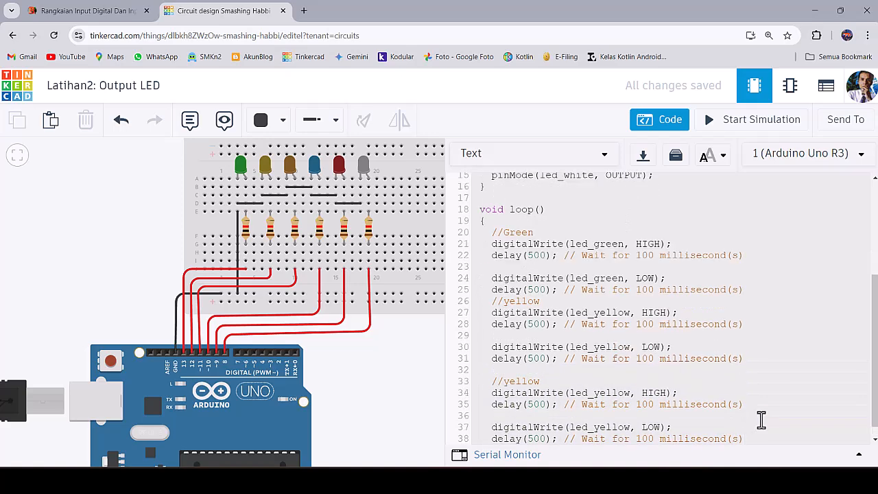
pyautogui.press('Return')
pyautogui.hotkey('ctrl', 'v')
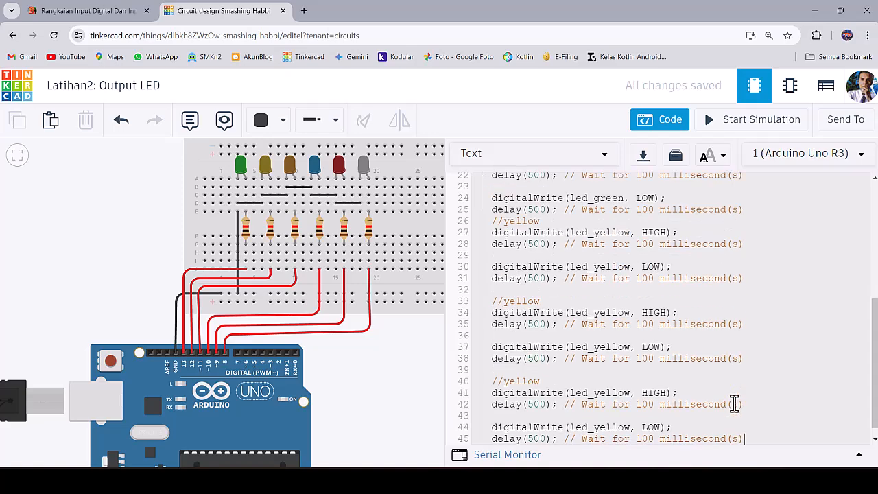
pyautogui.press('Return')
pyautogui.hotkey('ctrl', 'v')
pyautogui.press('Return')
pyautogui.hotkey('ctrl', 'v')
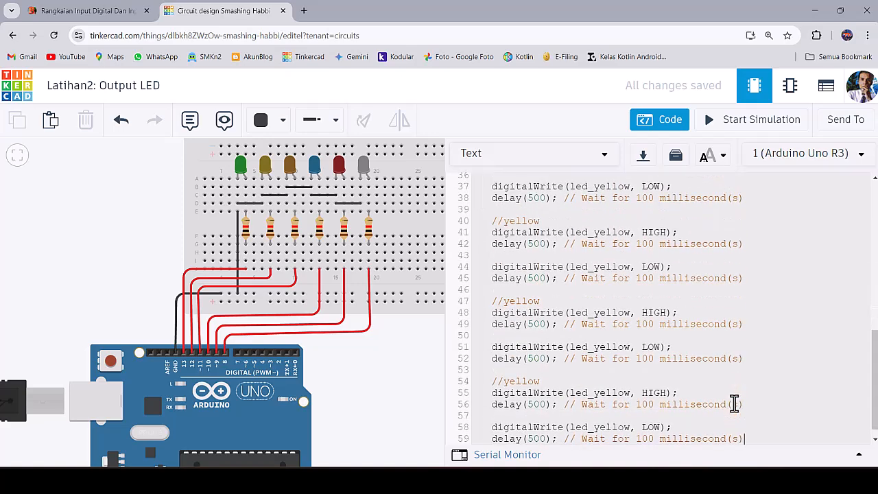
# Step: Insert a blank line between the green and yellow blink blocks in void loop()
pyautogui.scroll(10, 665, 329)
pyautogui.scroll(-3, 562, 308)
pyautogui.click(768, 279)
pyautogui.press('Return')
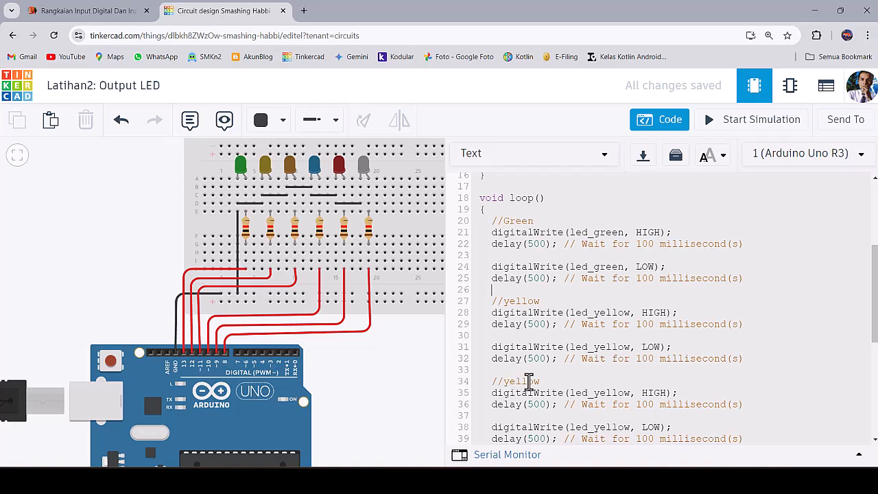
# Step: Rename the comments of the first two copied blink blocks to //orange and //blue
pyautogui.doubleClick(528, 373)
pyautogui.scroll(5, 542, 308)
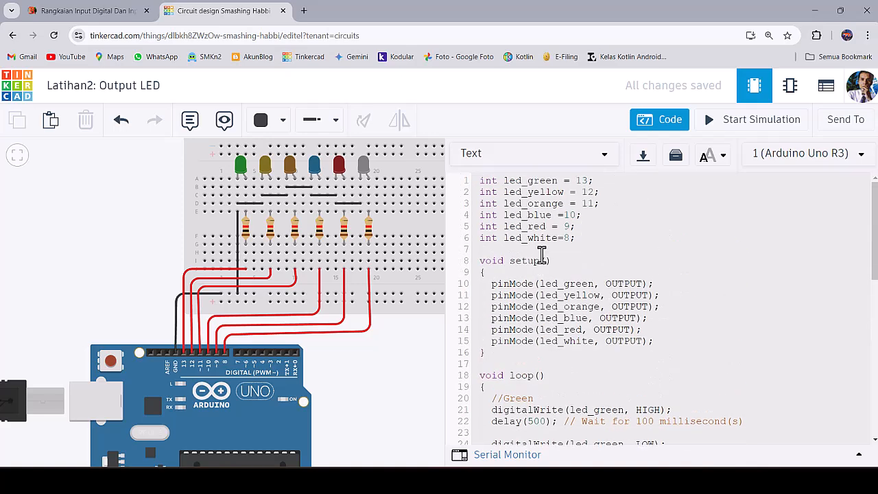
pyautogui.scroll(-7, 549, 274)
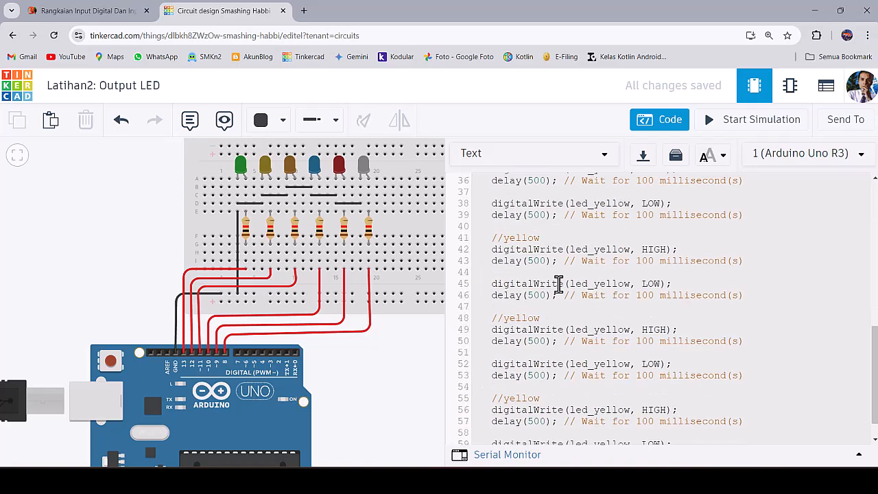
pyautogui.scroll(1, 549, 296)
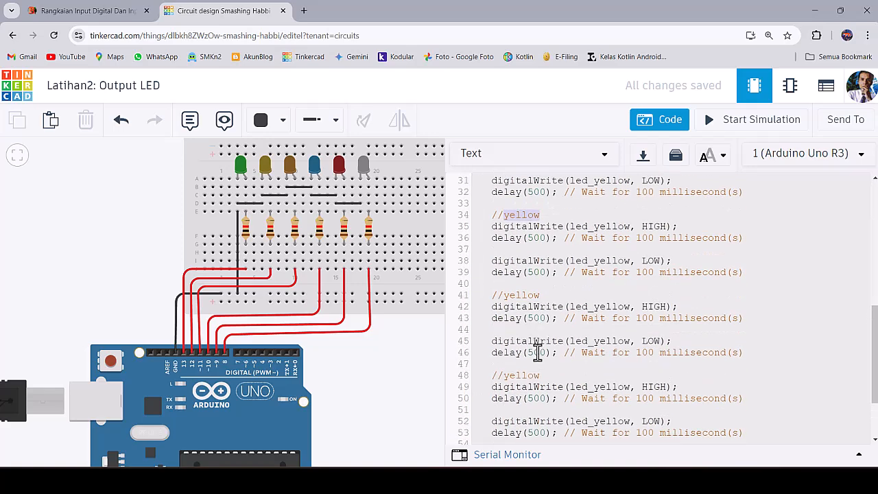
pyautogui.click(533, 295)
pyautogui.scroll(5, 597, 302)
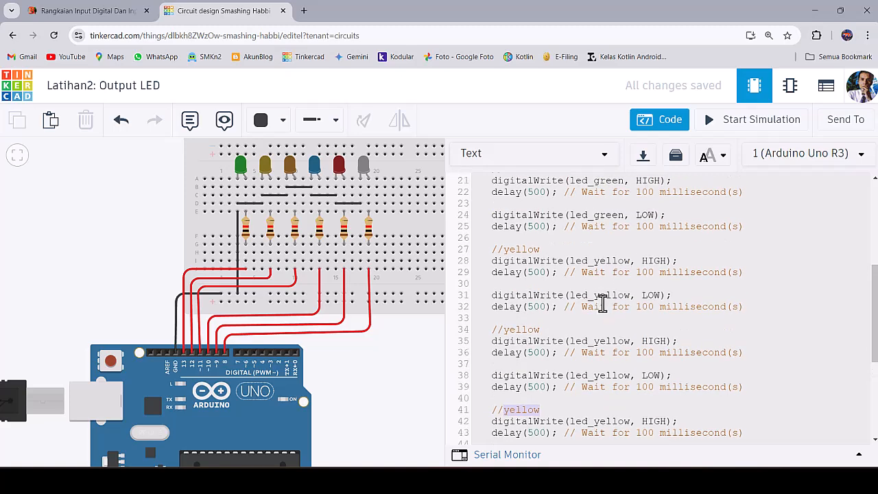
pyautogui.scroll(-3, 579, 319)
pyautogui.scroll(-2, 567, 333)
pyautogui.moveTo(503, 329); pyautogui.dragTo(532, 329)
pyautogui.write('orange')
pyautogui.doubleClick(525, 410)
pyautogui.write('blue')
# Step: Rename the comments of the last two copied blink blocks to //red and //white
pyautogui.scroll(-5, 593, 396)
pyautogui.doubleClick(527, 318)
pyautogui.write('red')
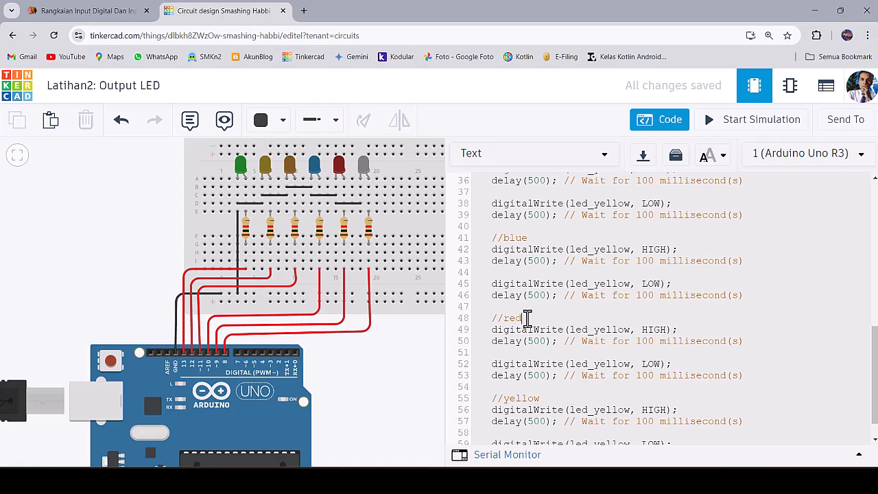
pyautogui.scroll(-1, 535, 367)
pyautogui.doubleClick(526, 368)
pyautogui.write('white')
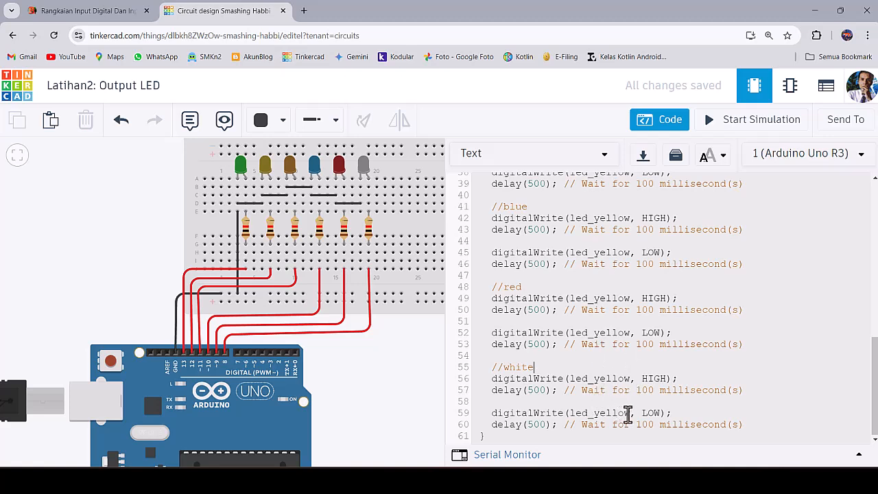
# Step: Replace led_yellow with led_orange in both digitalWrite lines of the //orange block
pyautogui.moveTo(629, 412); pyautogui.dragTo(598, 413)
pyautogui.scroll(6, 580, 339)
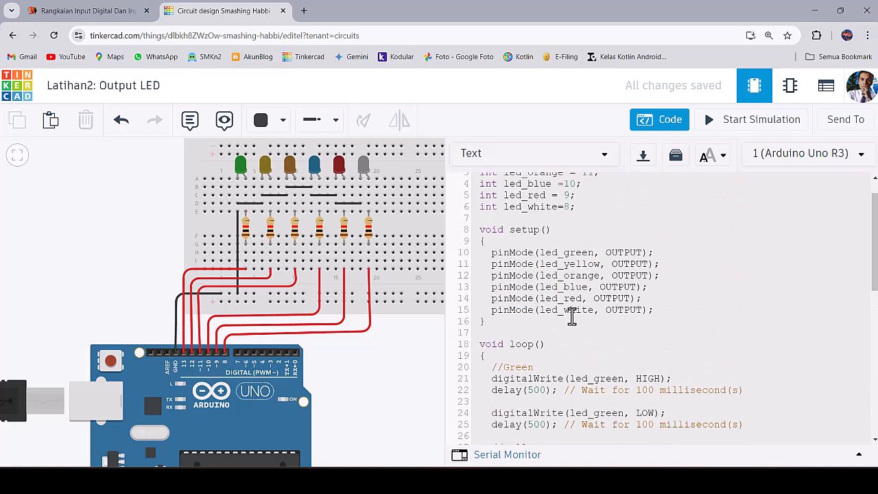
pyautogui.scroll(1, 580, 307)
pyautogui.doubleClick(579, 310)
pyautogui.hotkey('ctrl', 'c')
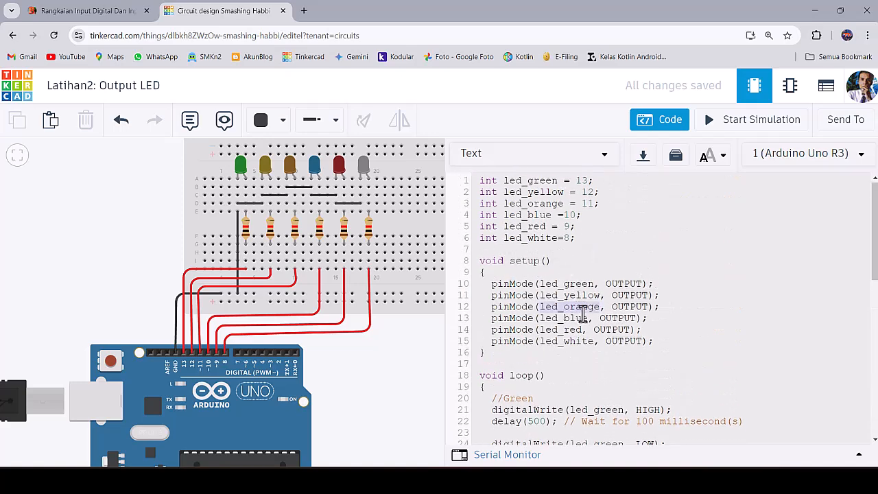
pyautogui.scroll(-7, 587, 322)
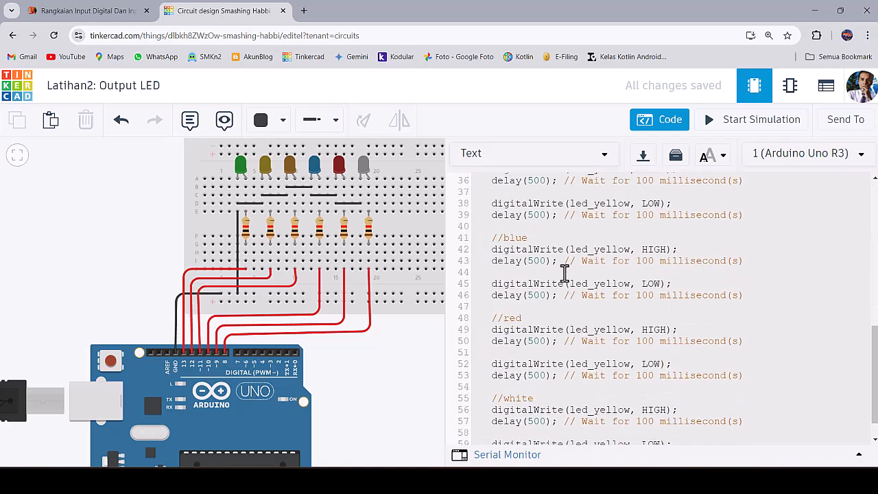
pyautogui.scroll(1, 563, 275)
pyautogui.doubleClick(604, 226)
pyautogui.hotkey('ctrl', 'v')
pyautogui.doubleClick(609, 260)
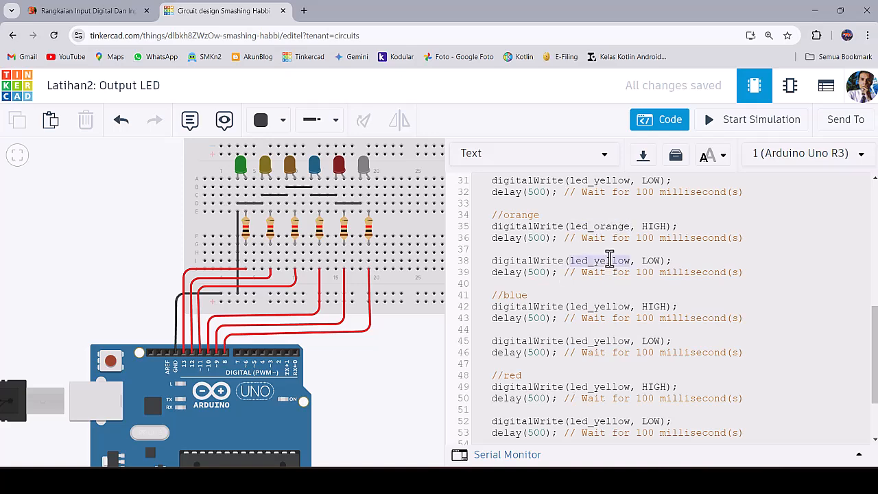
pyautogui.hotkey('ctrl', 'v')
# Step: Replace led_yellow with led_blue in both digitalWrite lines of the //blue block
pyautogui.scroll(6, 590, 288)
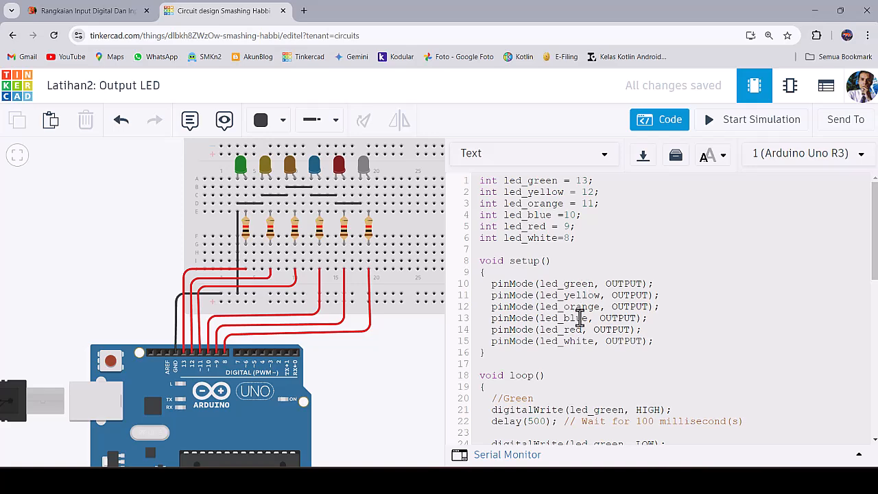
pyautogui.doubleClick(576, 318)
pyautogui.hotkey('ctrl', 'c')
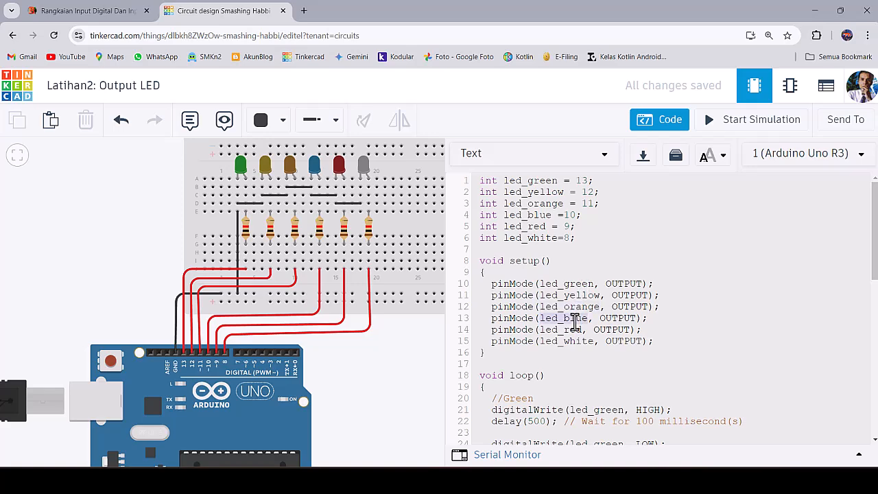
pyautogui.scroll(-6, 574, 323)
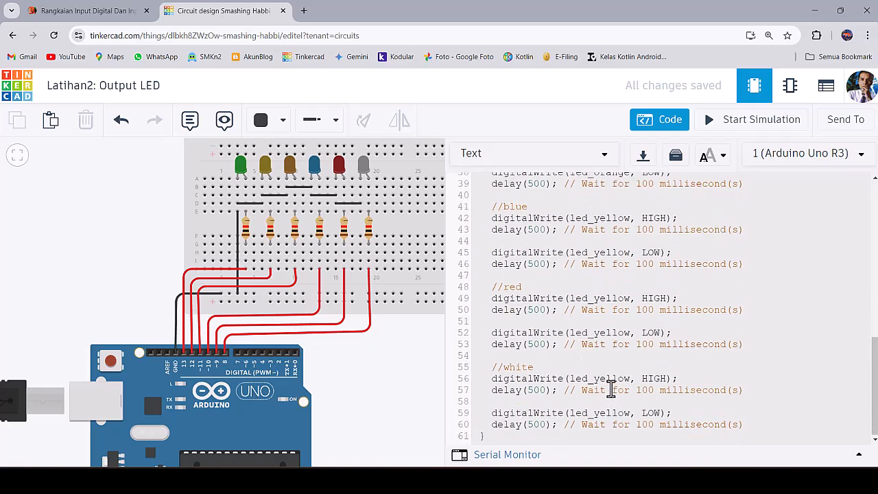
pyautogui.doubleClick(606, 219)
pyautogui.hotkey('ctrl', 'v')
pyautogui.doubleClick(602, 253)
pyautogui.hotkey('ctrl', 'v')
# Step: Replace led_yellow with led_red in both digitalWrite lines of the //red block
pyautogui.scroll(1, 592, 296)
pyautogui.scroll(5, 592, 296)
pyautogui.doubleClick(570, 184)
pyautogui.hotkey('ctrl', 'c')
pyautogui.scroll(-5, 582, 288)
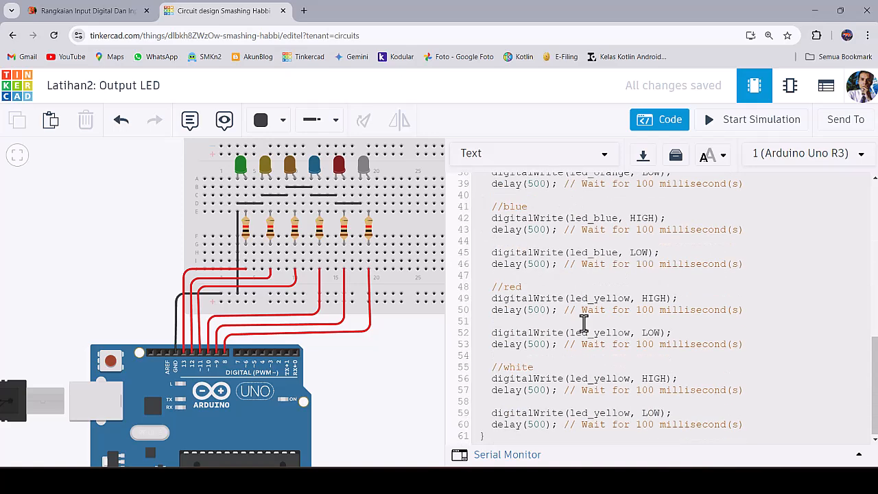
pyautogui.doubleClick(613, 298)
pyautogui.hotkey('ctrl', 'v')
pyautogui.doubleClick(613, 332)
pyautogui.hotkey('ctrl', 'v')
# Step: Replace led_yellow with led_white in both digitalWrite lines of the //white block
pyautogui.scroll(6, 603, 281)
pyautogui.doubleClick(582, 254)
pyautogui.hotkey('ctrl', 'c')
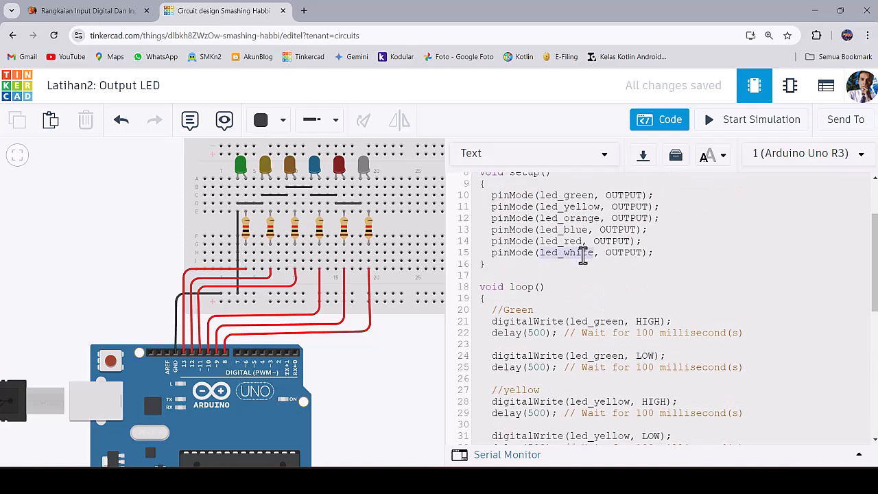
pyautogui.scroll(-5, 589, 281)
pyautogui.doubleClick(601, 378)
pyautogui.hotkey('ctrl', 'v')
pyautogui.doubleClick(607, 412)
pyautogui.hotkey('ctrl', 'v')
pyautogui.scroll(1, 452, 292)
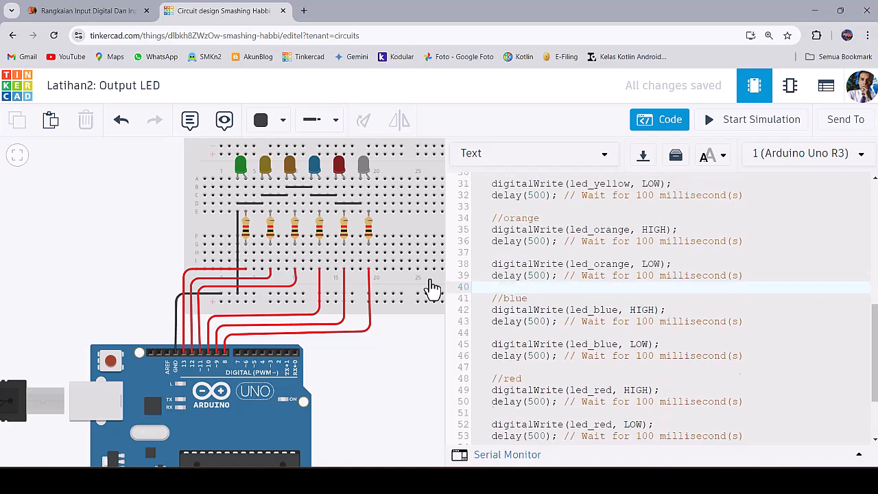
pyautogui.scroll(7, 453, 291)
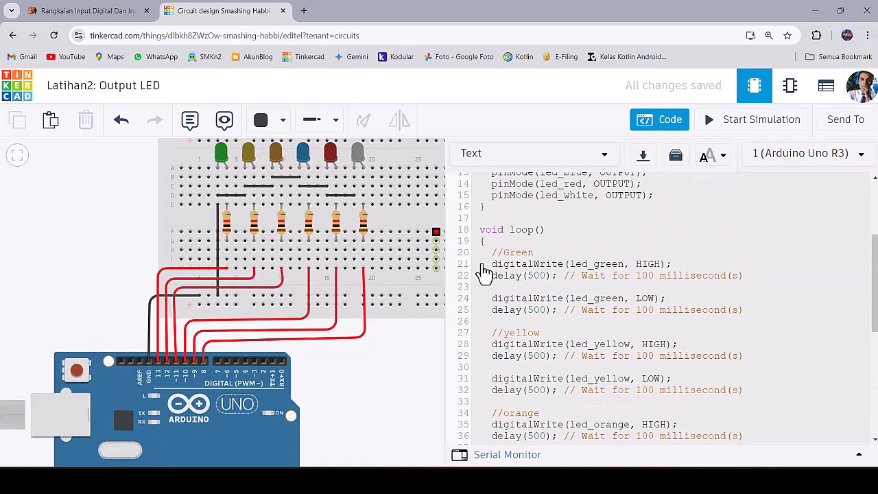
# Step: Run the simulation to watch the six LEDs blink in sequence, and stop it
pyautogui.click(744, 130)
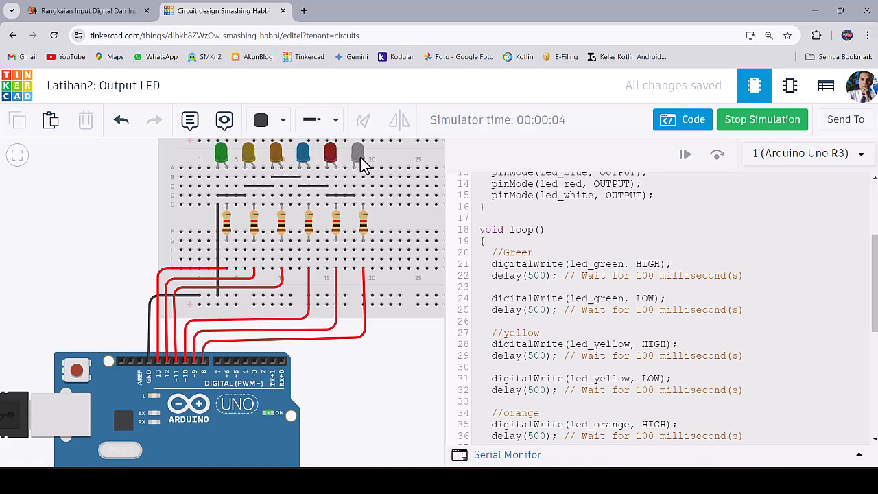
pyautogui.click(760, 123)
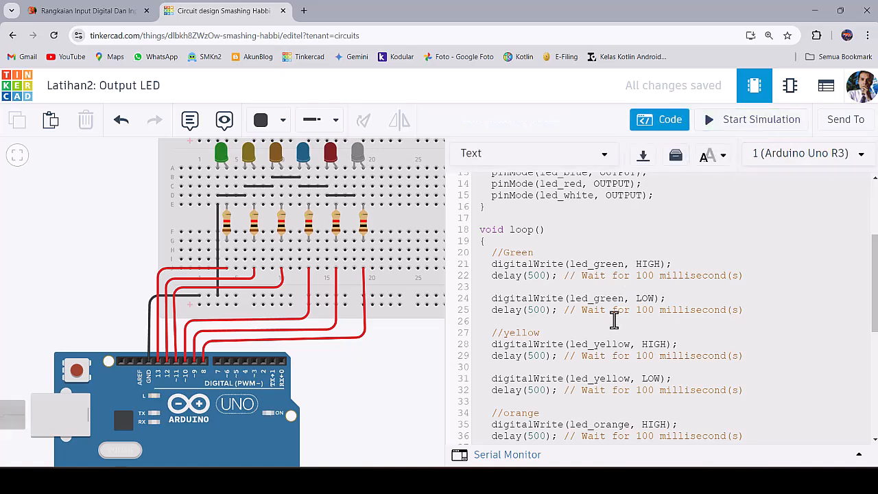
# Step: Set both delays in the //Green block to 100
pyautogui.doubleClick(533, 275)
pyautogui.write('100')
pyautogui.doubleClick(539, 312)
pyautogui.write('100')
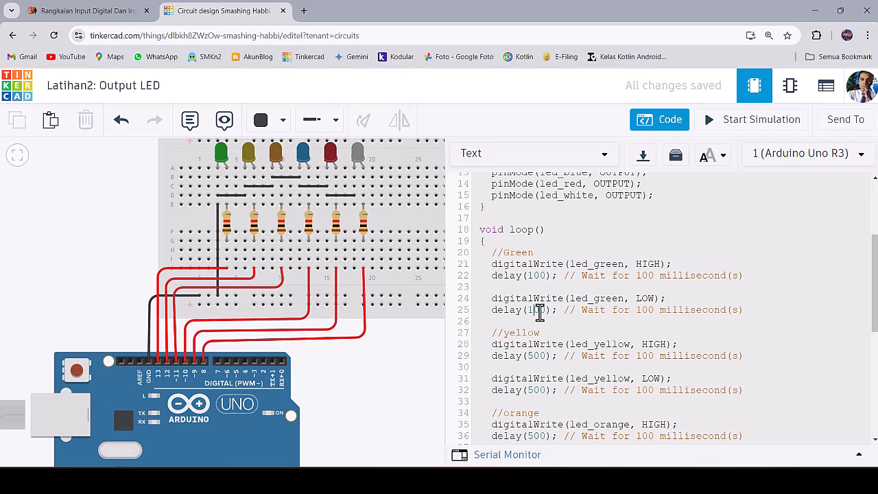
# Step: Set both delays in the //yellow block to 100
pyautogui.click(534, 355)
pyautogui.press('BackSpace')
pyautogui.write('1')
pyautogui.scroll(-3, 544, 372)
pyautogui.doubleClick(533, 275)
pyautogui.write('100')
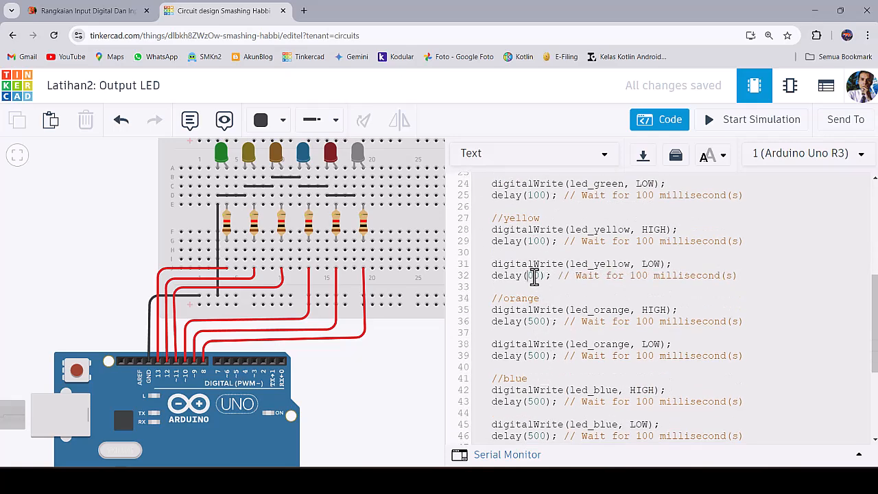
# Step: Set both delays in the //orange block to 100
pyautogui.doubleClick(532, 320)
pyautogui.write('100')
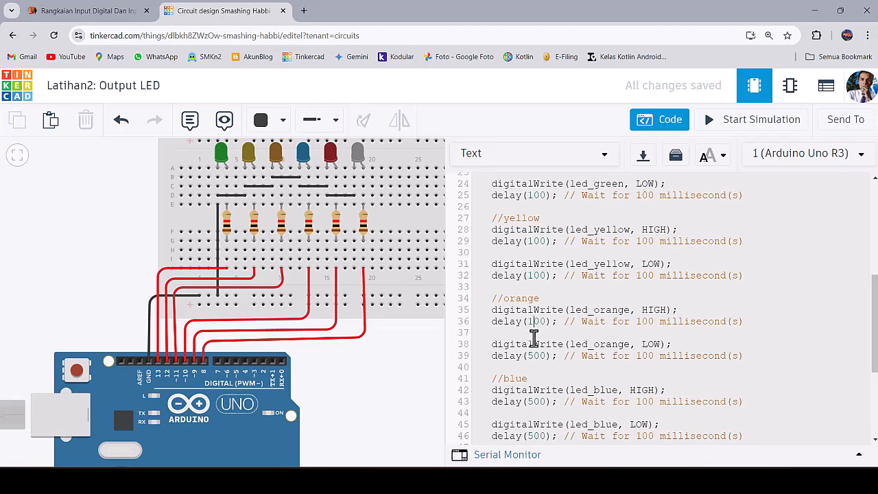
pyautogui.click(533, 355)
pyautogui.press('BackSpace')
pyautogui.write('1')
# Step: Set the delays in the //red and //white blocks to 100
pyautogui.scroll(-4, 533, 355)
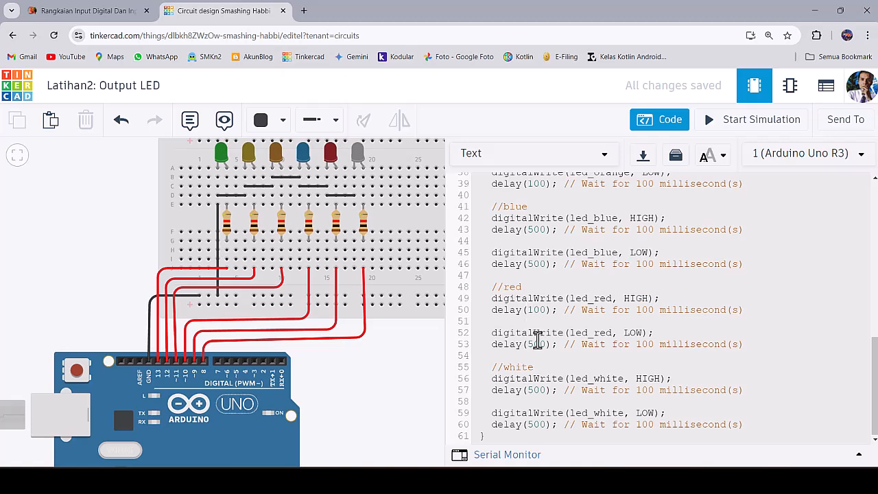
pyautogui.click(532, 343)
pyautogui.press('BackSpace')
pyautogui.write('1')
pyautogui.click(533, 424)
pyautogui.press('BackSpace')
pyautogui.write('1')
# Step: Run the simulation to check the blinking speed of the LEDs up close, and stop it
pyautogui.click(750, 121)
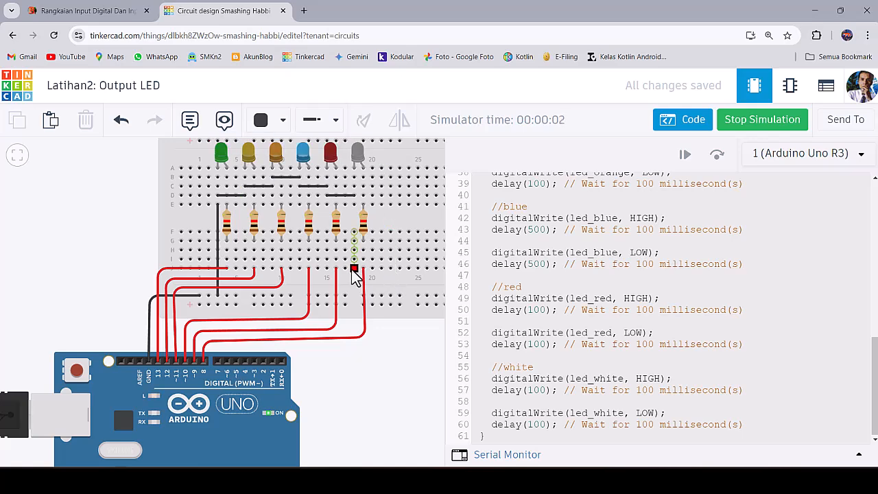
pyautogui.scroll(2, 343, 199)
pyautogui.scroll(3, 371, 154)
pyautogui.scroll(-6, 362, 196)
pyautogui.scroll(6, 336, 225)
pyautogui.scroll(1, 336, 243)
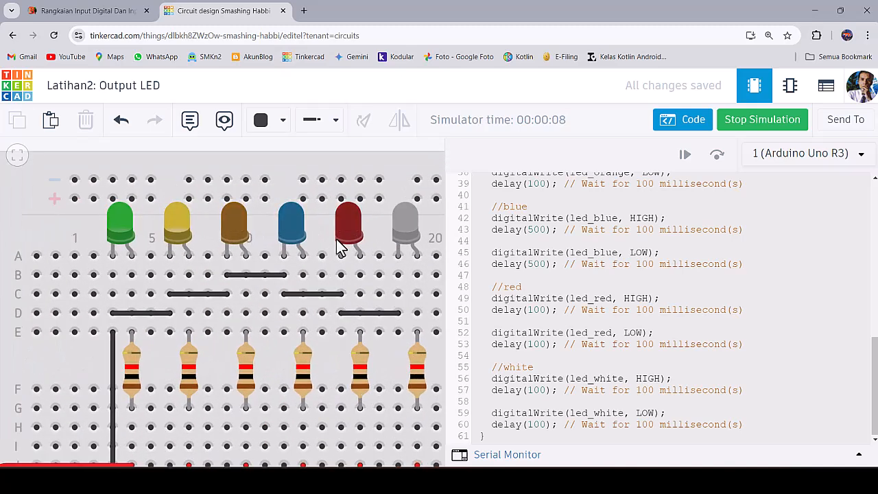
pyautogui.click(760, 123)
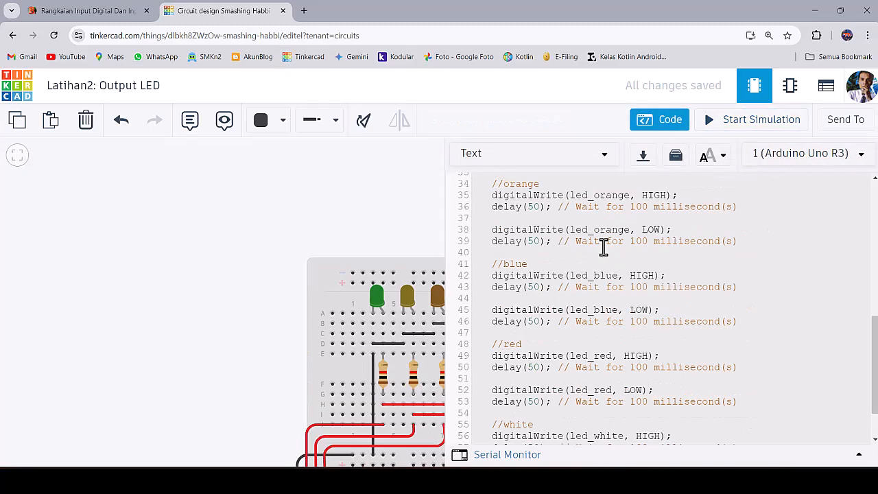
# Step: Review the sketch's LED pin declarations, the pinMode lines in setup, and the digitalWrite and delay blocks in loop
pyautogui.scroll(10, 591, 233)
pyautogui.moveTo(582, 241); pyautogui.dragTo(478, 180)
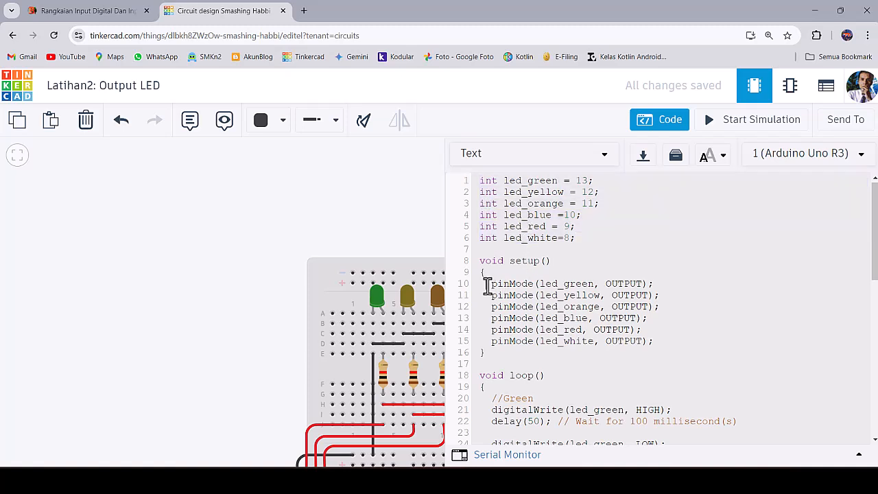
pyautogui.moveTo(486, 284); pyautogui.dragTo(637, 343)
pyautogui.scroll(-2, 656, 358)
pyautogui.scroll(-3, 656, 358)
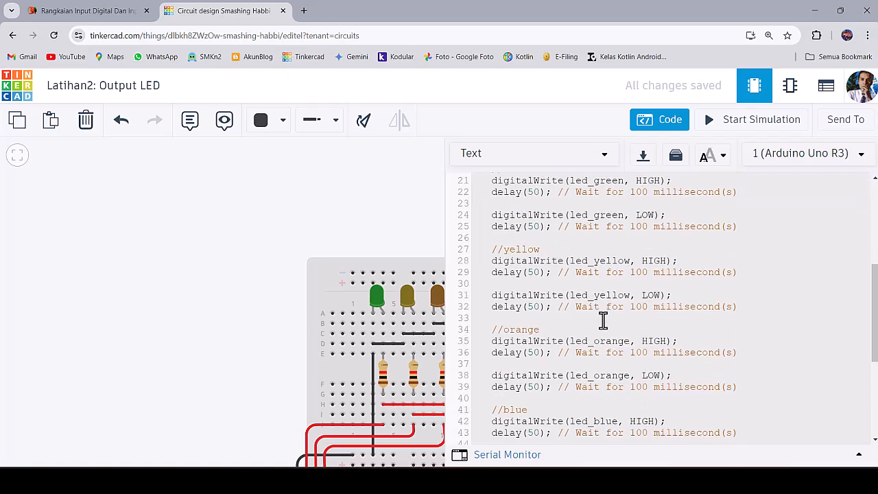
pyautogui.scroll(2, 603, 319)
pyautogui.moveTo(491, 227); pyautogui.dragTo(737, 428)
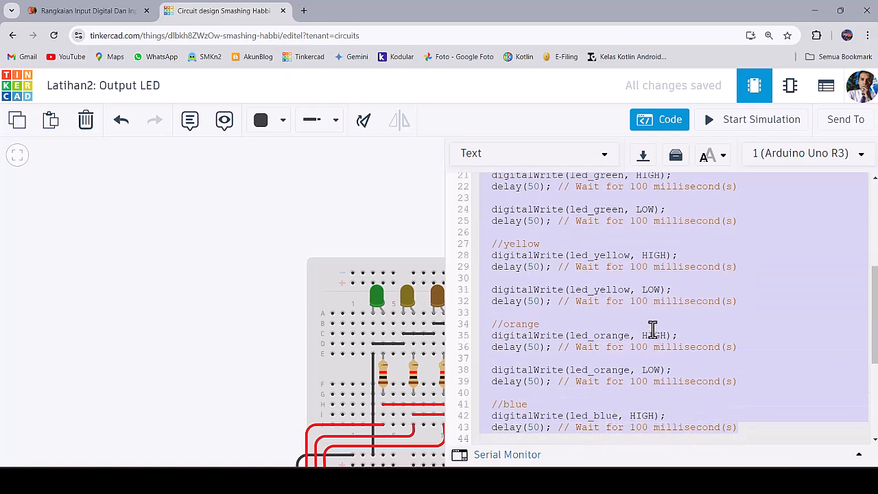
pyautogui.scroll(4, 609, 312)
pyautogui.moveTo(583, 237); pyautogui.dragTo(480, 184)
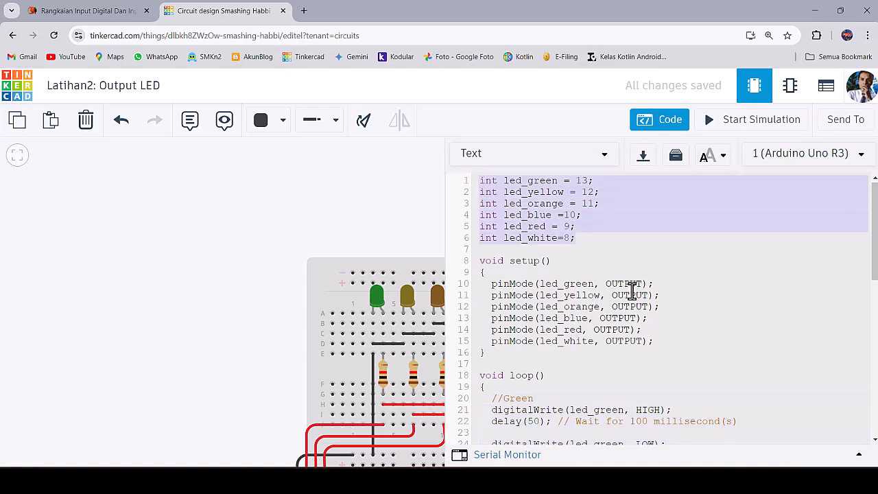
pyautogui.moveTo(487, 284); pyautogui.dragTo(662, 344)
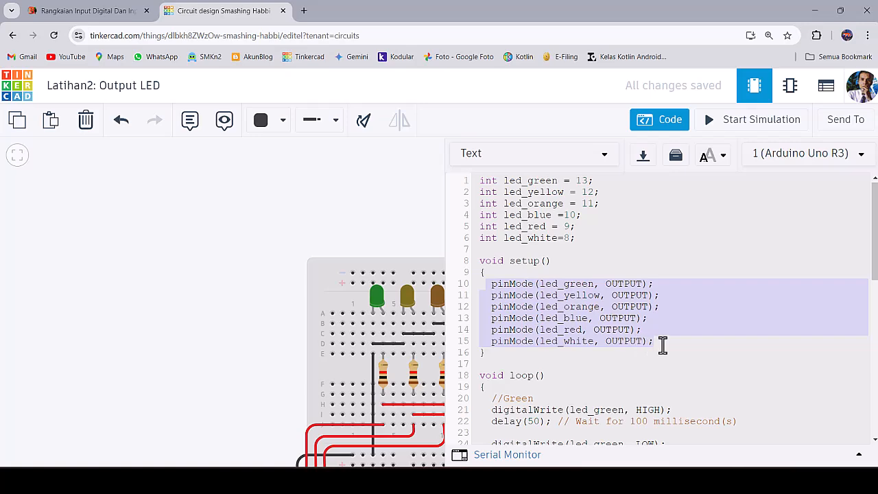
pyautogui.moveTo(581, 237); pyautogui.dragTo(552, 347)
pyautogui.scroll(-5, 548, 302)
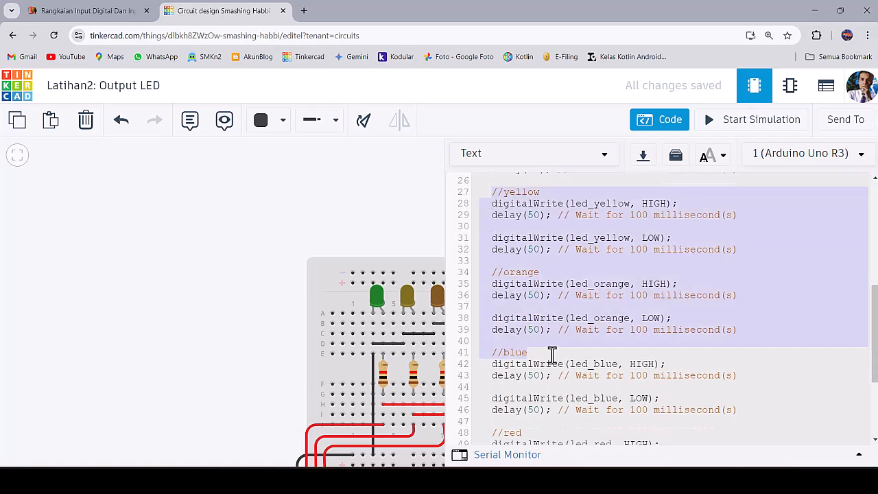